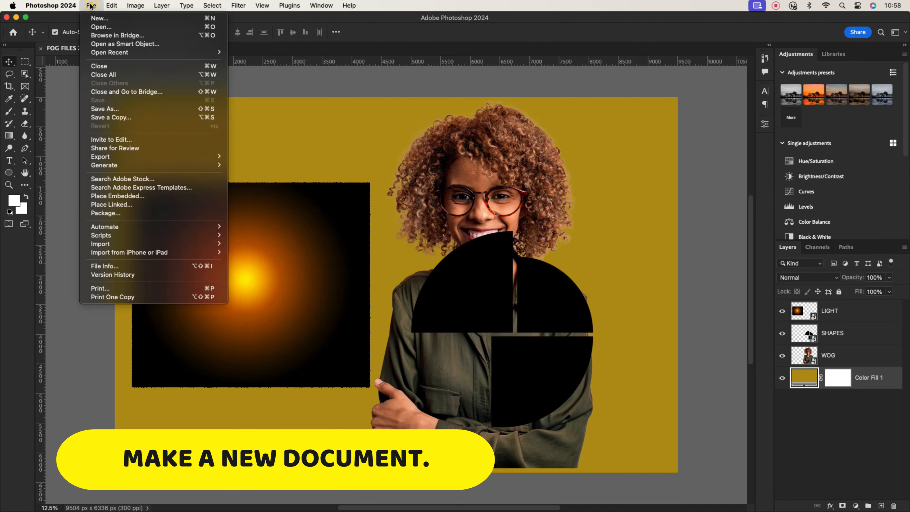
- Create a new white RGB document 7.8 inches wide and 9 inches high at 300 pixels/inch
{"action": "left_click", "coordinate": [100, 16]}
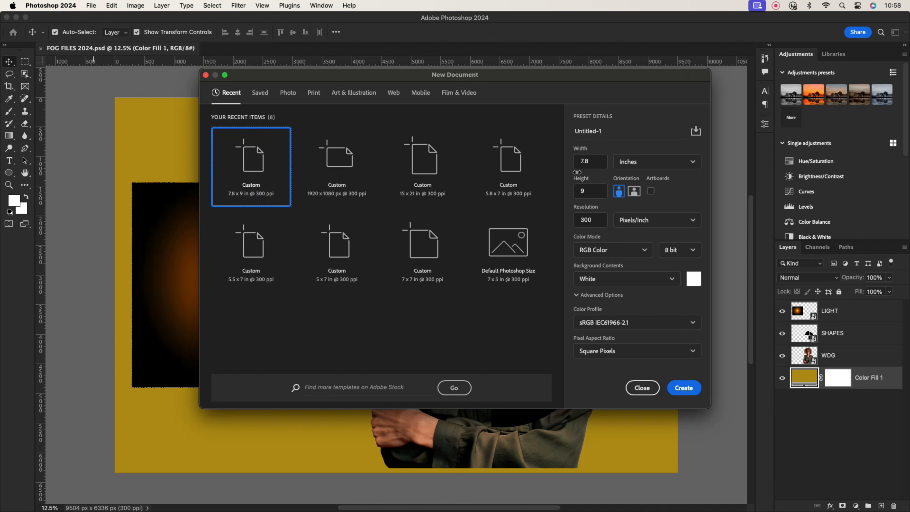
{"action": "left_click", "coordinate": [590, 161]}
{"action": "left_click", "coordinate": [589, 188]}
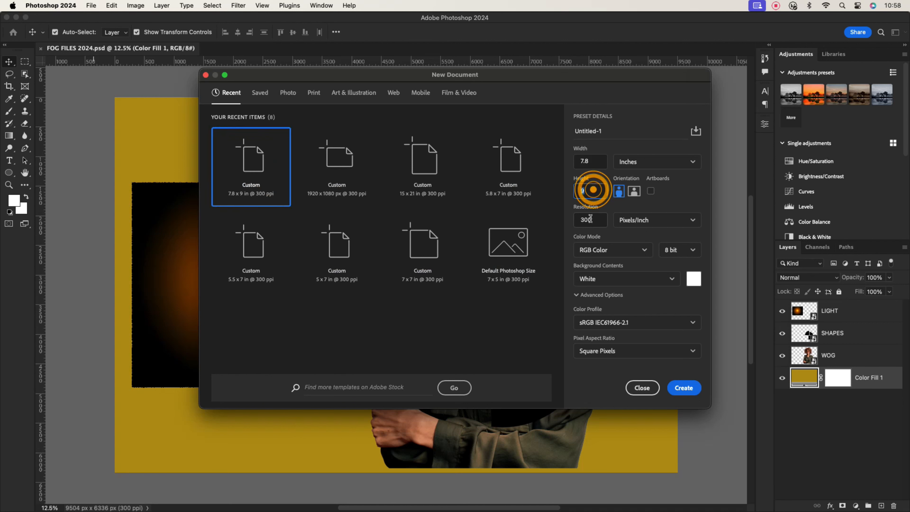
{"action": "left_click_drag", "start_coordinate": [594, 219], "coordinate": [573, 219]}
{"action": "left_click", "coordinate": [684, 387]}
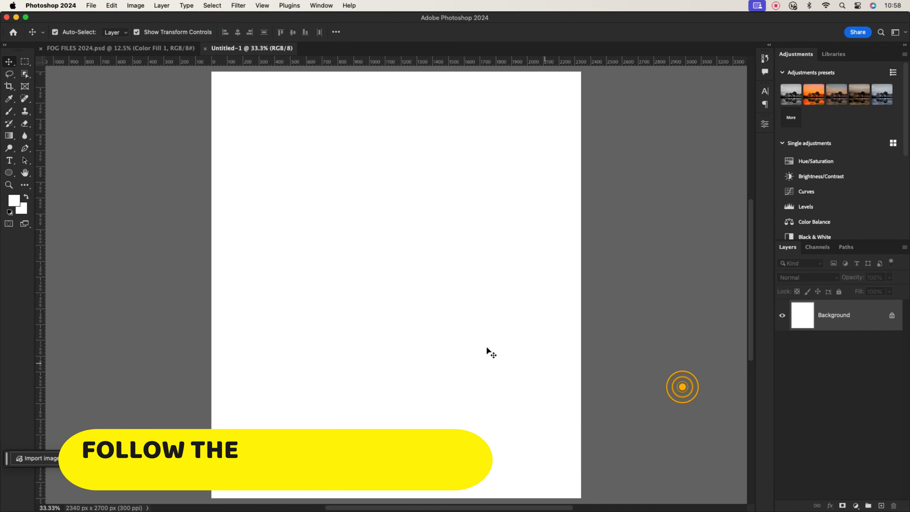
{"action": "scroll", "coordinate": [413, 276], "scroll_direction": "down", "scroll_amount": 1}
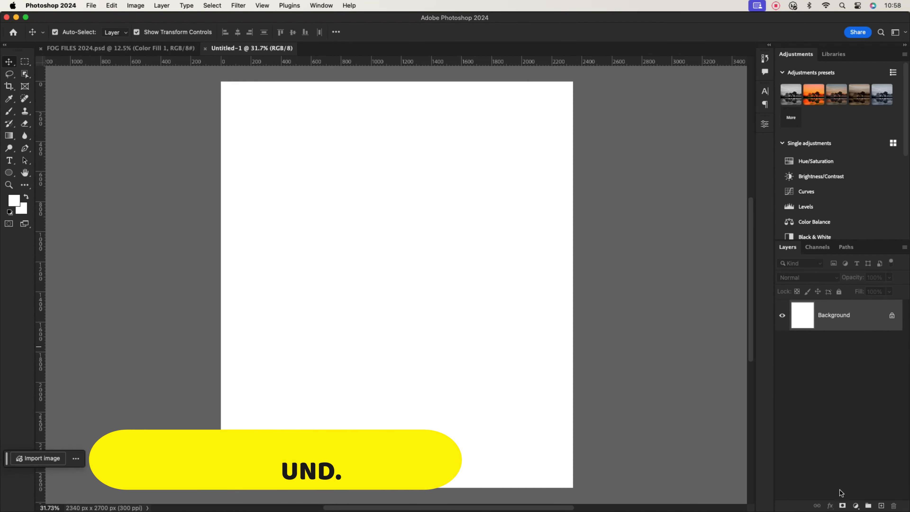
- Add a gradient fill layer above the background using the custom dark red to yellow preset
{"action": "left_click", "coordinate": [856, 506]}
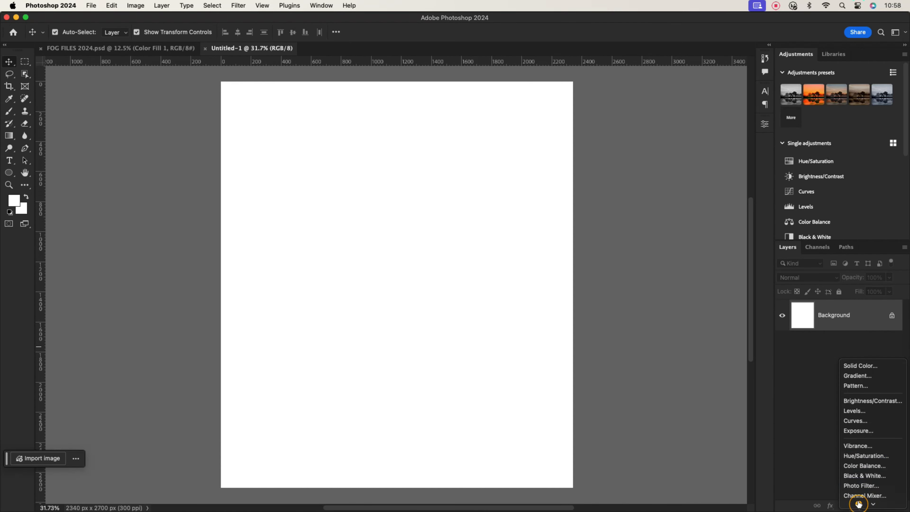
{"action": "left_click", "coordinate": [861, 366]}
{"action": "left_click", "coordinate": [551, 214]}
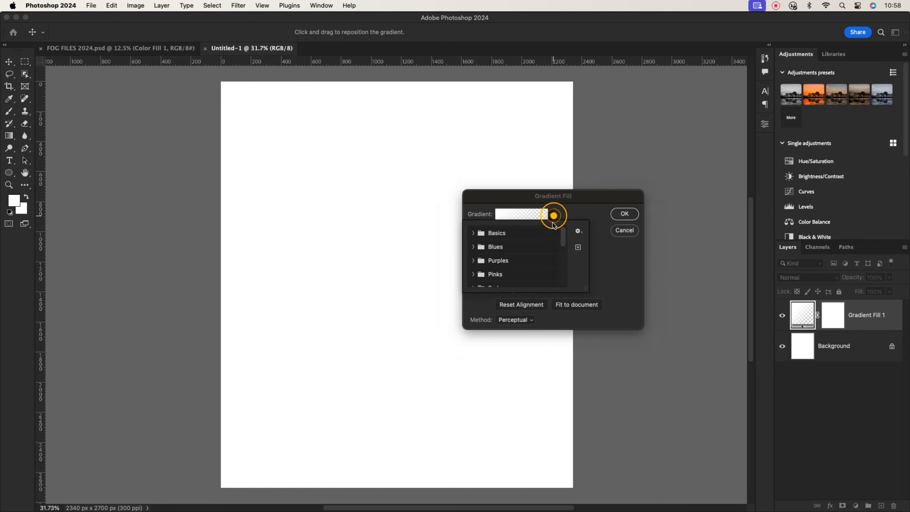
{"action": "scroll", "coordinate": [555, 242], "scroll_direction": "down", "scroll_amount": 10}
{"action": "left_click", "coordinate": [542, 284]}
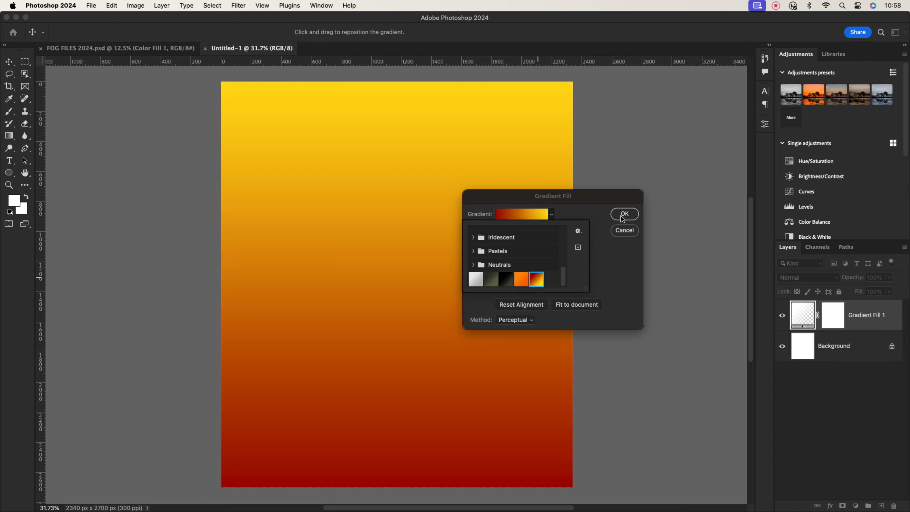
- Examine the hex colour codes of the gradient's dark red and yellow stops
{"action": "left_click", "coordinate": [595, 213]}
{"action": "left_click", "coordinate": [526, 215]}
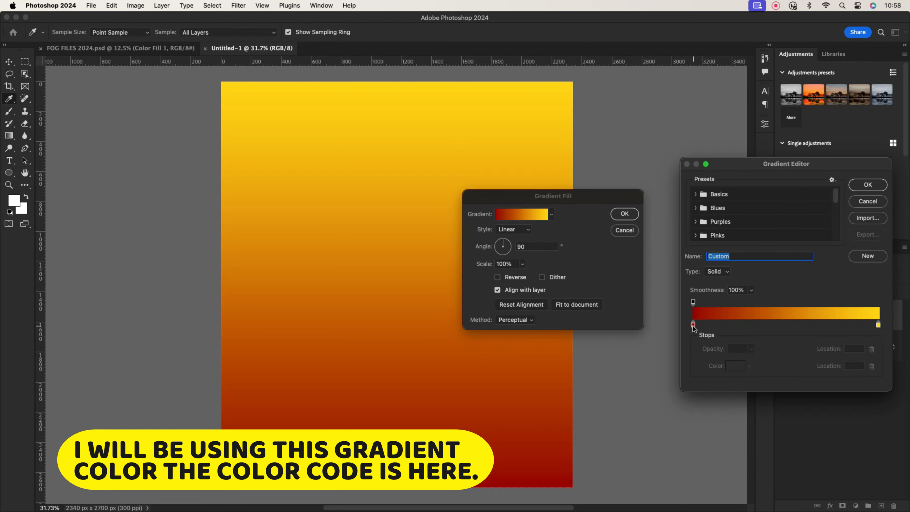
{"action": "double_click", "coordinate": [693, 325]}
{"action": "left_click", "coordinate": [742, 259]}
{"action": "double_click", "coordinate": [878, 325]}
{"action": "left_click", "coordinate": [699, 402]}
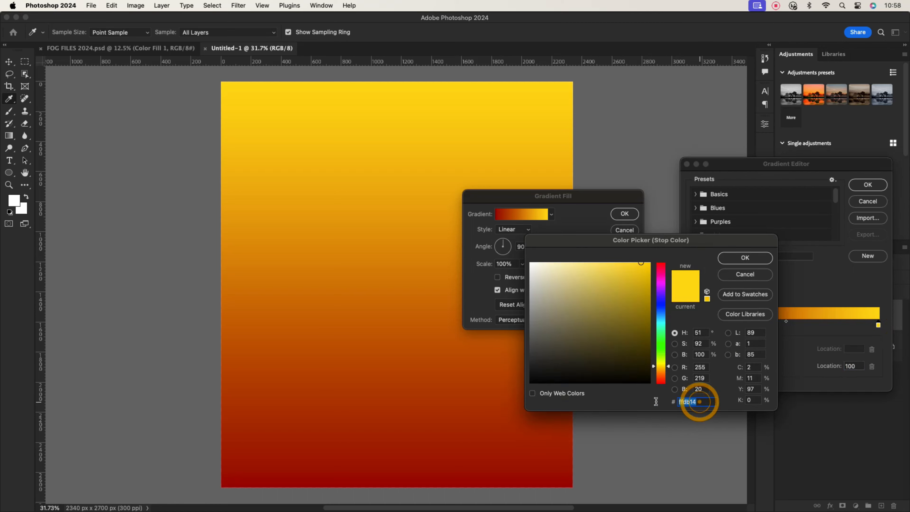
{"action": "left_click", "coordinate": [742, 258]}
{"action": "left_click", "coordinate": [867, 184]}
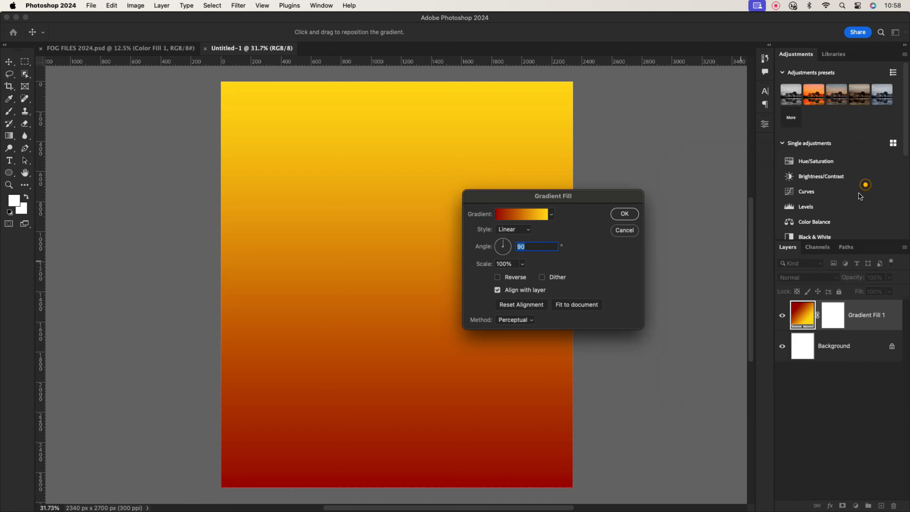
- Apply the gradient fill and lock its layer
{"action": "left_click", "coordinate": [626, 214]}
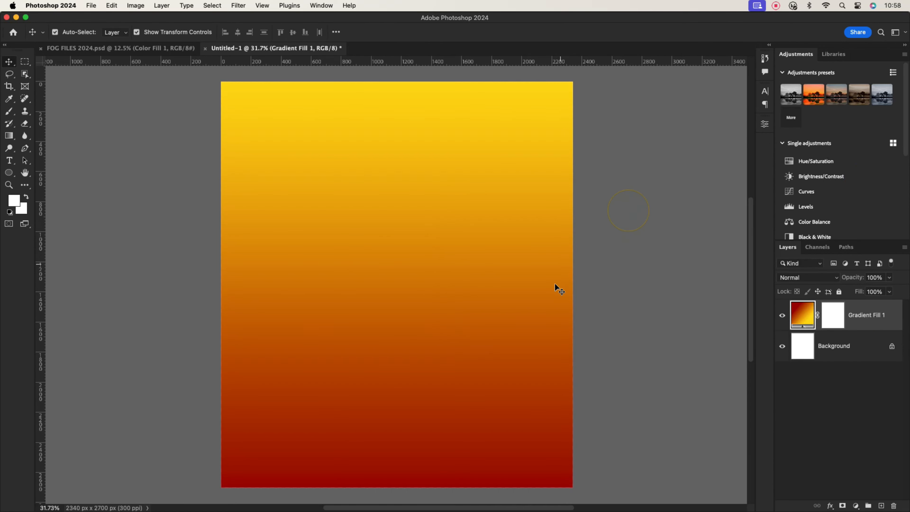
{"action": "left_click", "coordinate": [864, 323]}
{"action": "left_click", "coordinate": [839, 292]}
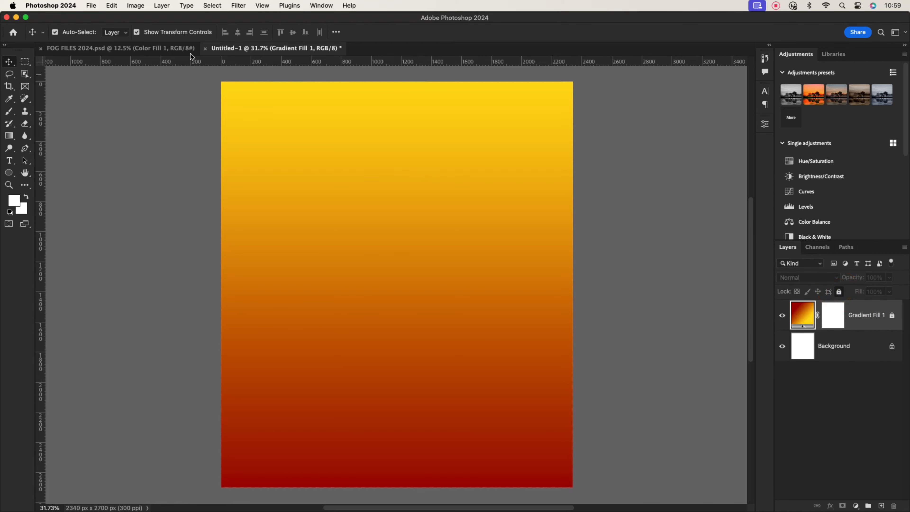
- Bring the image of the woman from FOG FILES 2024.psd into the new document
{"action": "left_click", "coordinate": [124, 47]}
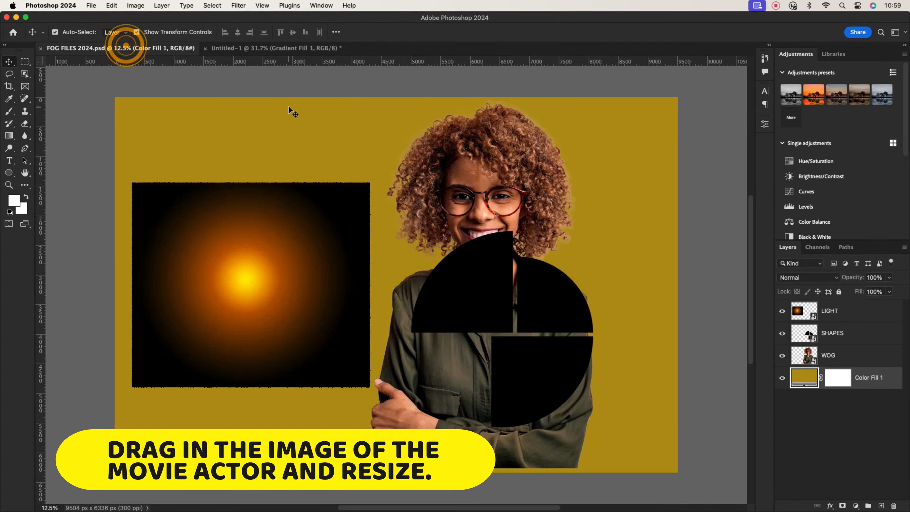
{"action": "left_click", "coordinate": [460, 170]}
{"action": "left_click_drag", "start_coordinate": [460, 170], "coordinate": [385, 248]}
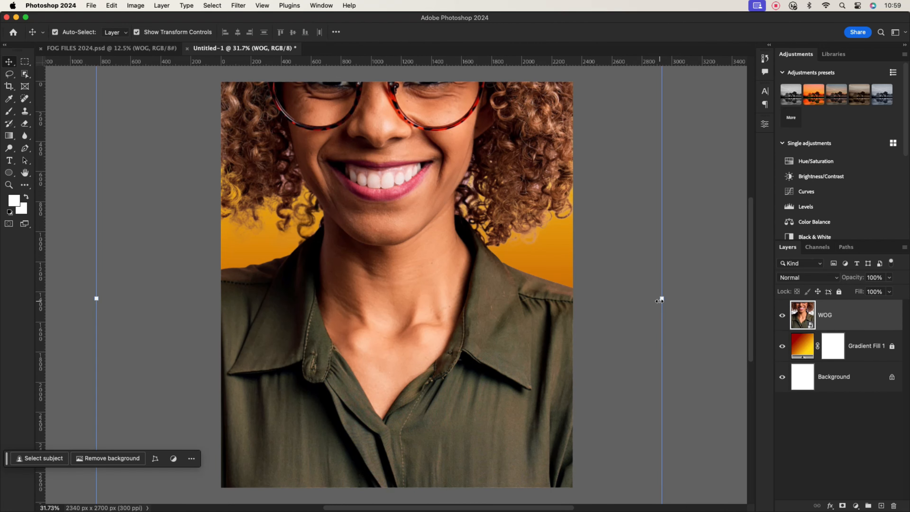
- Scale the woman down proportionally and position her so her face and shoulders fill the canvas
{"action": "left_click_drag", "start_coordinate": [662, 299], "coordinate": [575, 303]}
{"action": "left_click_drag", "start_coordinate": [402, 198], "coordinate": [411, 269]}
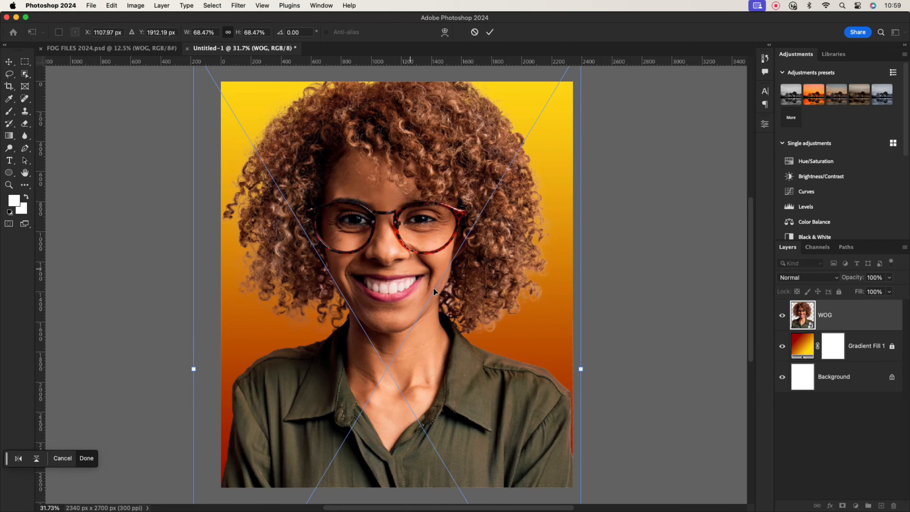
{"action": "left_click_drag", "start_coordinate": [580, 369], "coordinate": [618, 369]}
{"action": "left_click_drag", "start_coordinate": [433, 285], "coordinate": [430, 217]}
{"action": "left_click", "coordinate": [490, 32]}
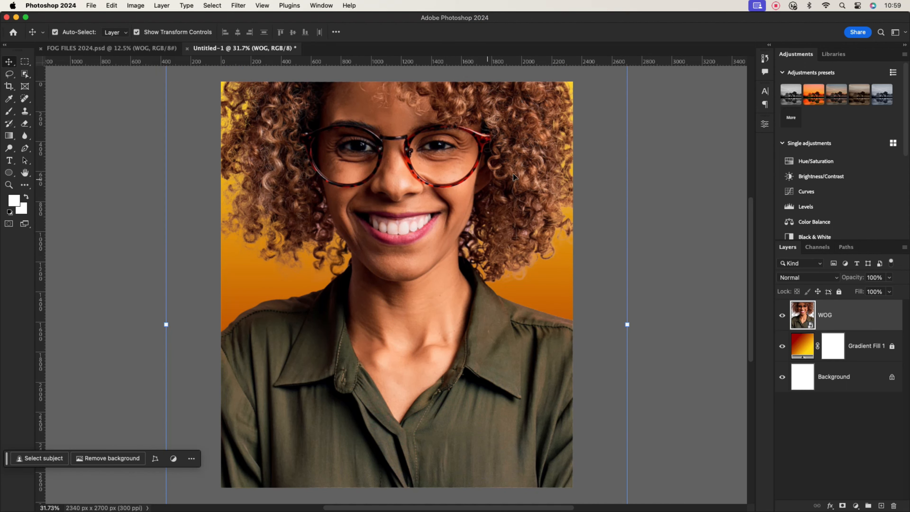
- Start the Camera Raw filter on the WOG layer and set Texture to +72, Clarity to +90 and Dehaze to +4
{"action": "left_click", "coordinate": [442, 173]}
{"action": "left_click", "coordinate": [238, 5]}
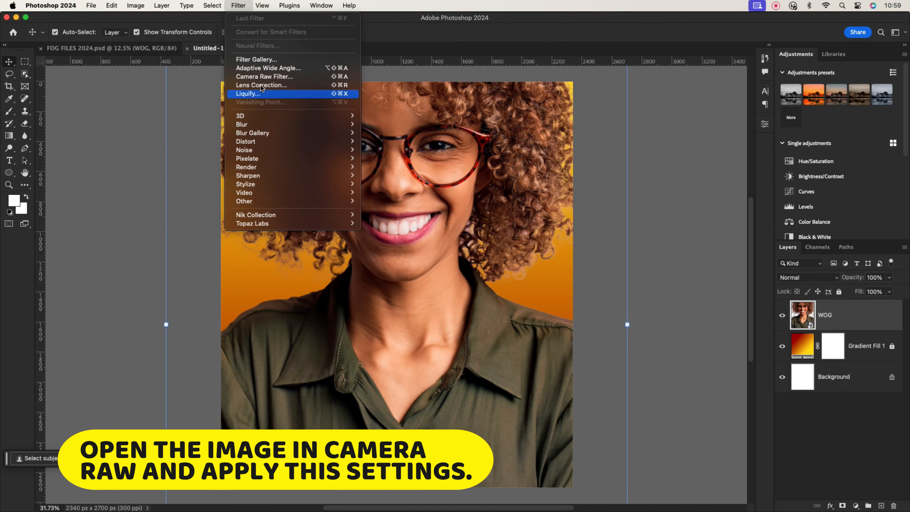
{"action": "left_click", "coordinate": [261, 76]}
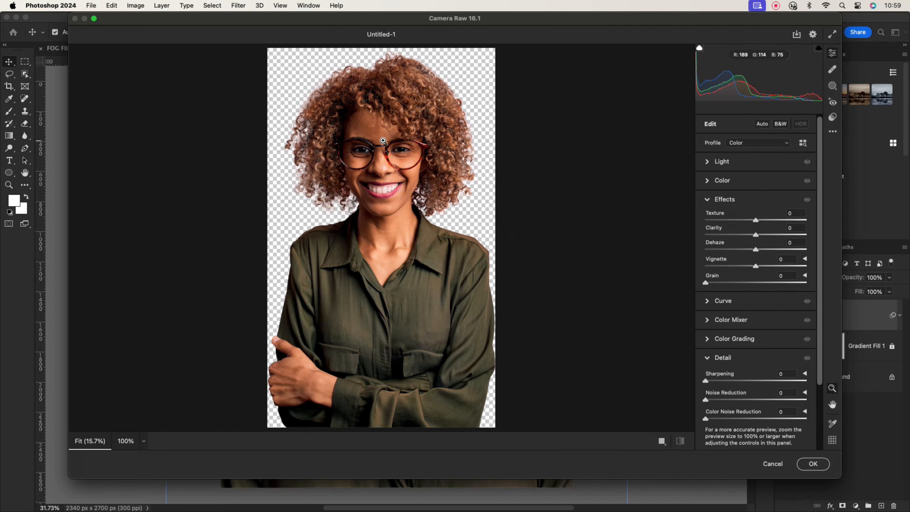
{"action": "left_click", "coordinate": [383, 140]}
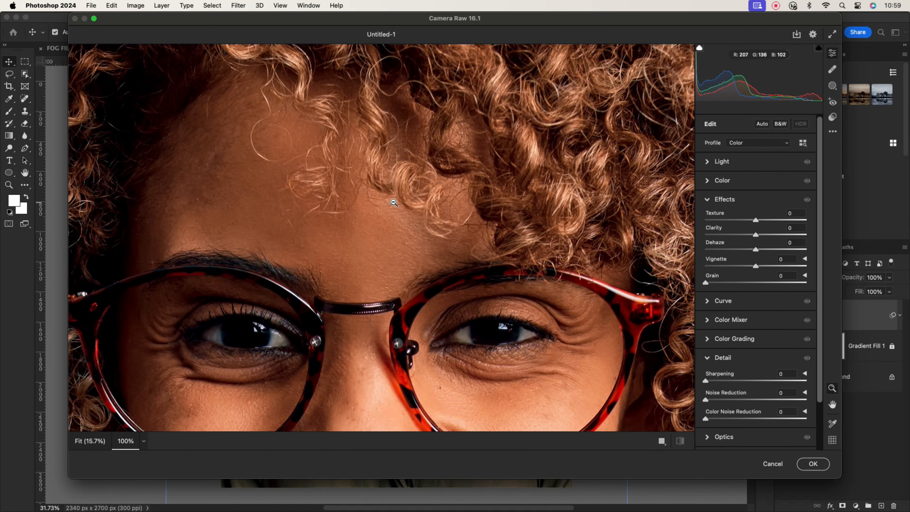
{"action": "left_click_drag", "start_coordinate": [394, 203], "coordinate": [674, 204]}
{"action": "left_click_drag", "start_coordinate": [782, 223], "coordinate": [803, 232]}
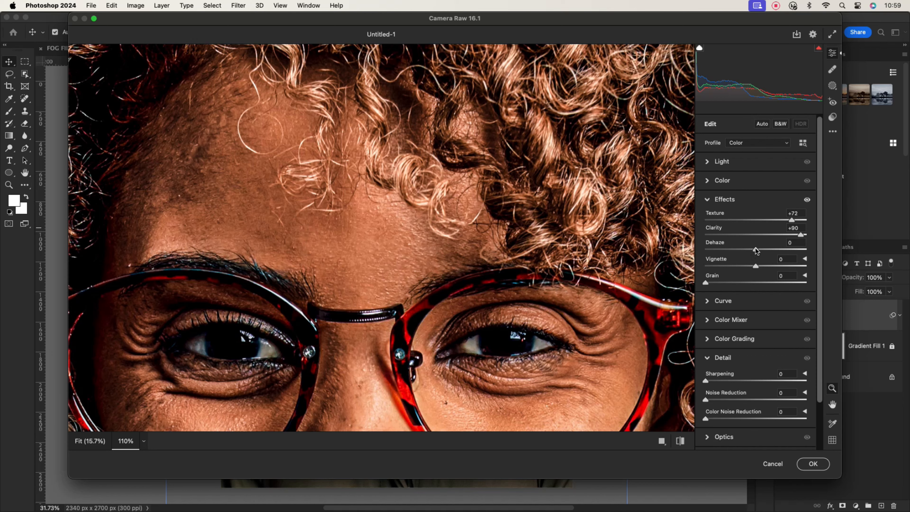
{"action": "left_click_drag", "start_coordinate": [756, 250], "coordinate": [759, 250]}
- Set Sharpening to 112 and Contrast to +27 in Camera Raw
{"action": "left_click", "coordinate": [480, 253]}
{"action": "left_click", "coordinate": [391, 158]}
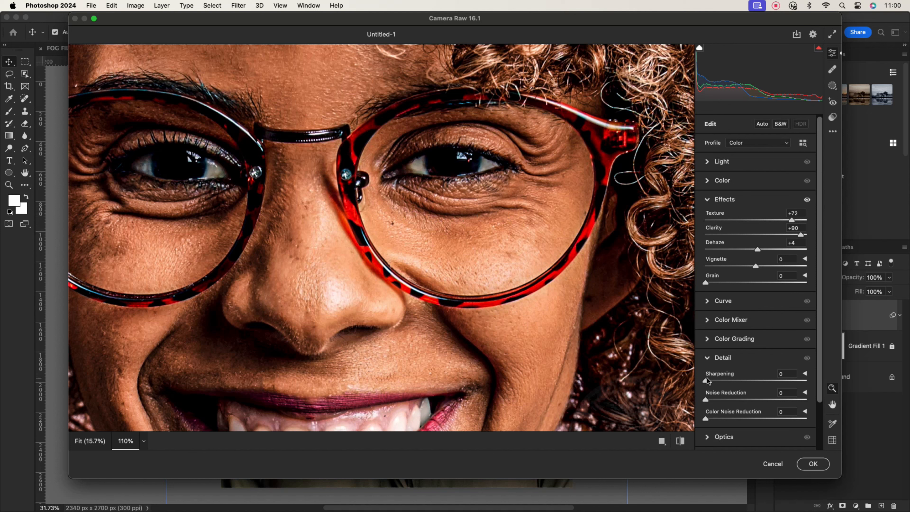
{"action": "left_click_drag", "start_coordinate": [708, 380], "coordinate": [768, 380]}
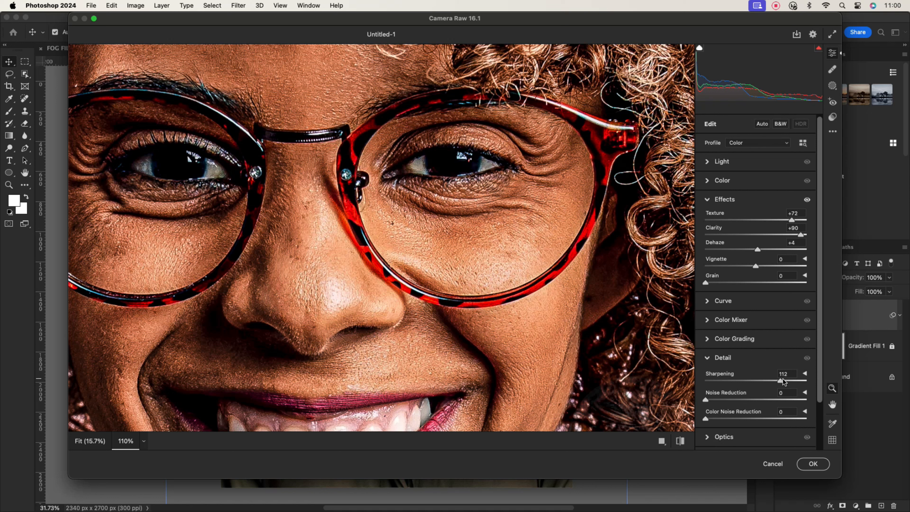
{"action": "left_click", "coordinate": [708, 162]}
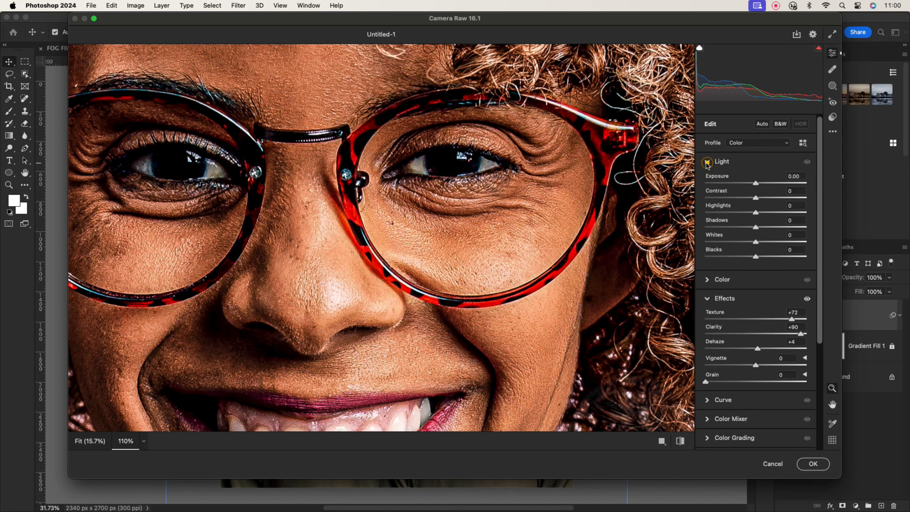
{"action": "left_click", "coordinate": [757, 212]}
{"action": "left_click_drag", "start_coordinate": [758, 199], "coordinate": [771, 198]}
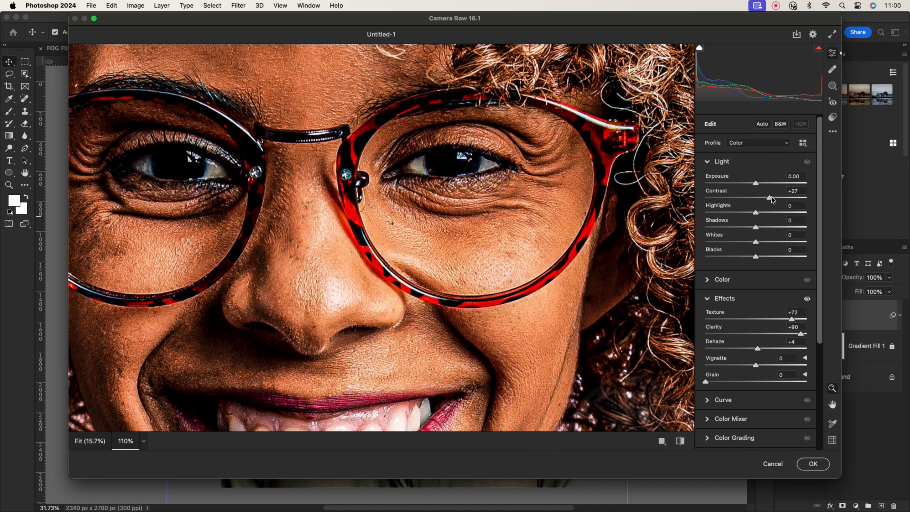
{"action": "left_click", "coordinate": [713, 163]}
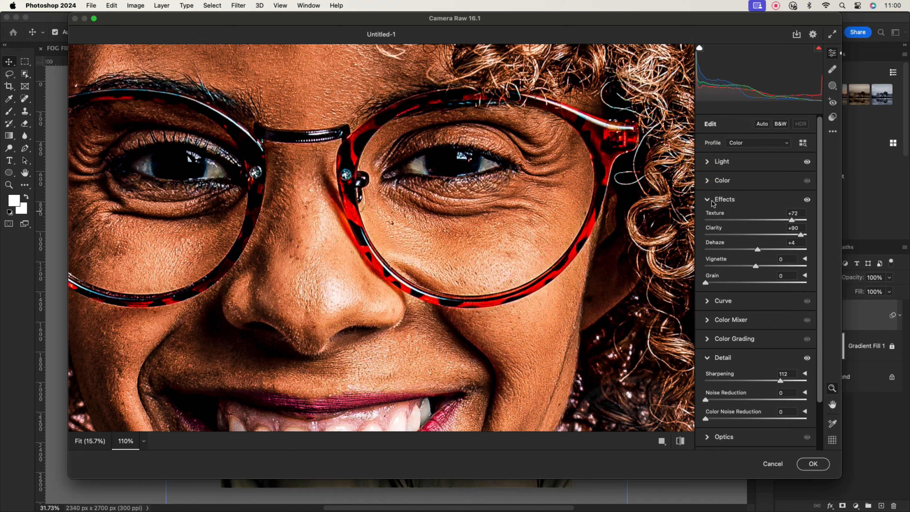
- Set Vibrance to +30 and Saturation to +11 in Camera Raw
{"action": "left_click", "coordinate": [707, 180]}
{"action": "mouse_move", "coordinate": [757, 248]}
{"action": "left_mouse_down"}
{"action": "mouse_move", "coordinate": [773, 248]}
{"action": "mouse_move", "coordinate": [763, 262]}
{"action": "left_mouse_up"}
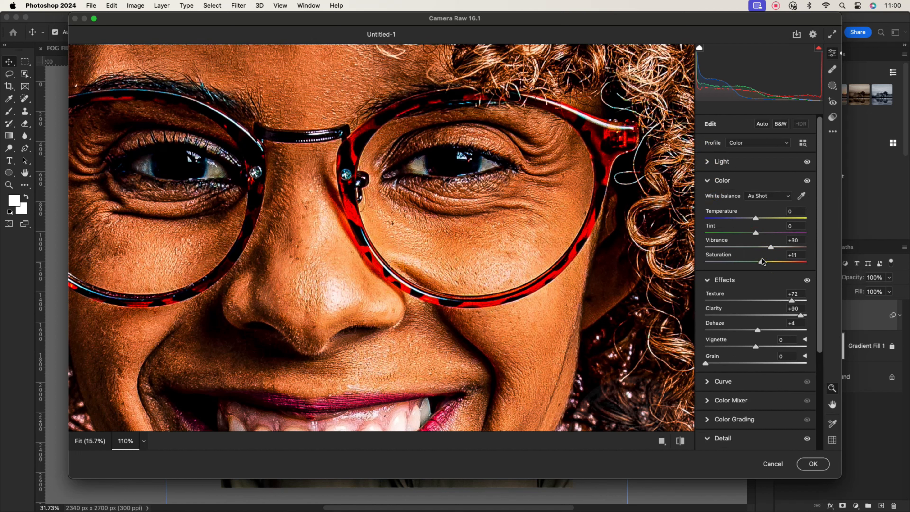
{"action": "left_click", "coordinate": [707, 180]}
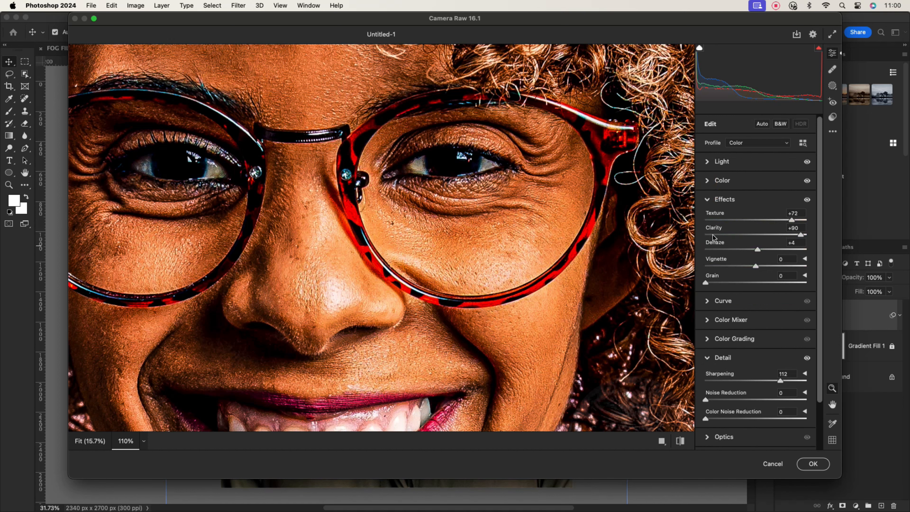
- Raise the Sharpening amount further and apply the Camera Raw adjustments to the portrait
{"action": "left_click", "coordinate": [708, 201]}
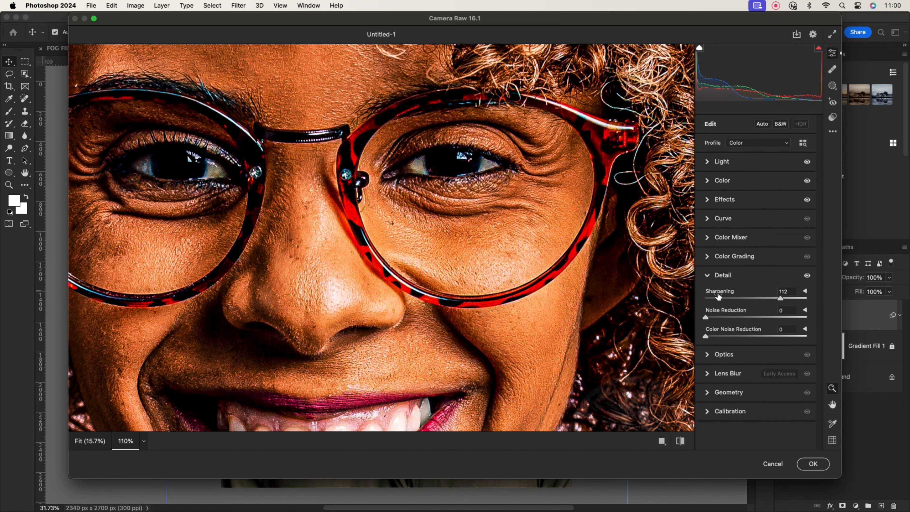
{"action": "left_click_drag", "start_coordinate": [782, 297], "coordinate": [798, 298]}
{"action": "left_click", "coordinate": [813, 462]}
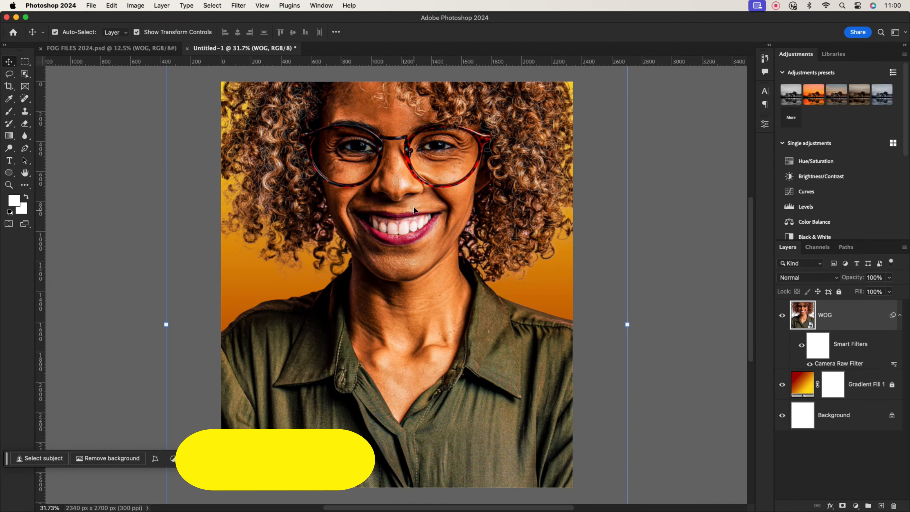
- Apply the basic Sharpen filter to the WOG layer as a smart filter
{"action": "left_click", "coordinate": [238, 5]}
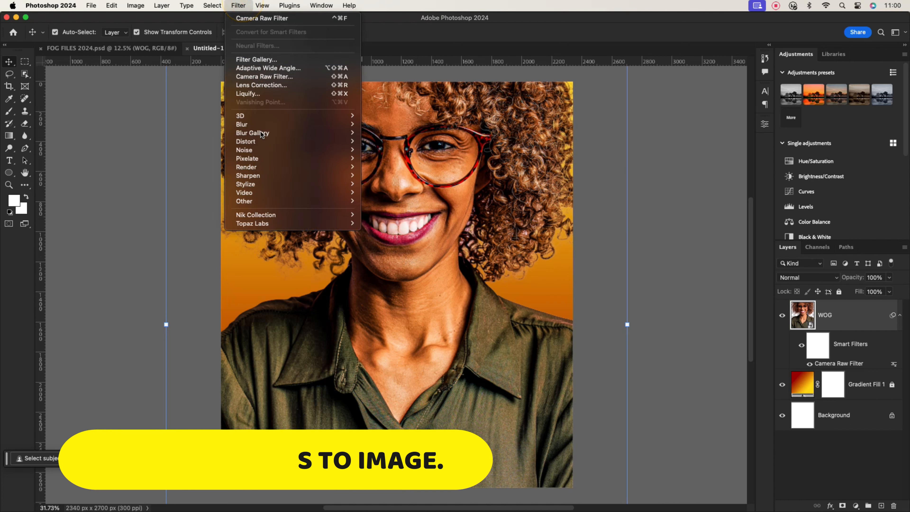
{"action": "mouse_move", "coordinate": [267, 171]}
{"action": "mouse_move", "coordinate": [269, 152]}
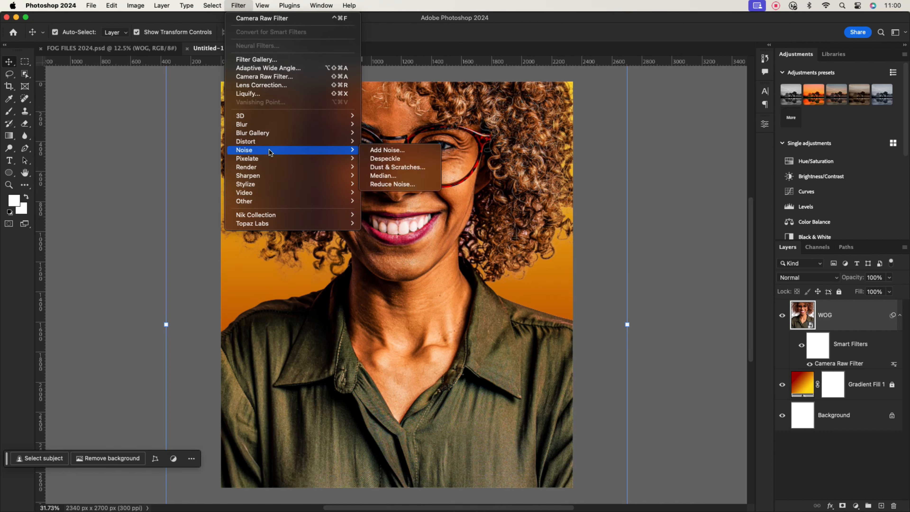
{"action": "mouse_move", "coordinate": [263, 203]}
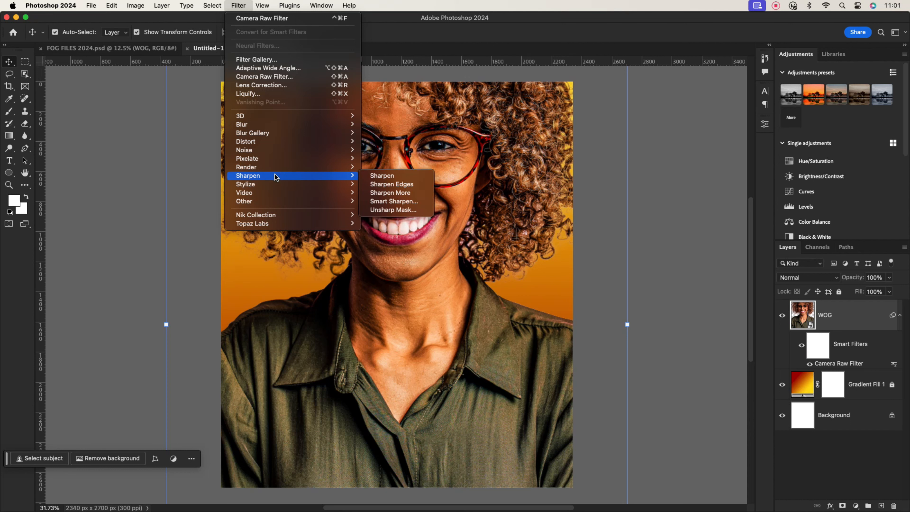
{"action": "left_click", "coordinate": [372, 175]}
{"action": "scroll", "coordinate": [492, 160], "scroll_direction": "down", "scroll_amount": 1}
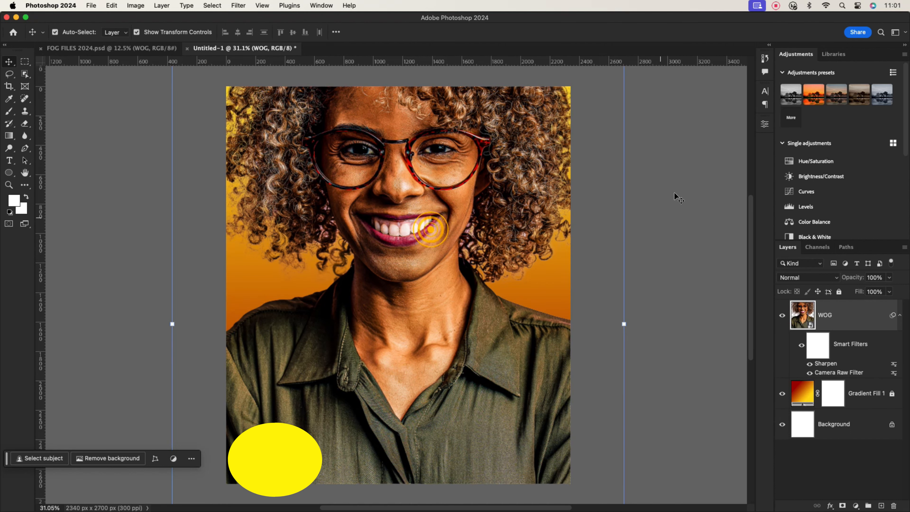
- Add a white layer mask to the WOG layer
{"action": "left_click", "coordinate": [673, 199]}
{"action": "left_click", "coordinate": [848, 323]}
{"action": "left_click", "coordinate": [842, 505]}
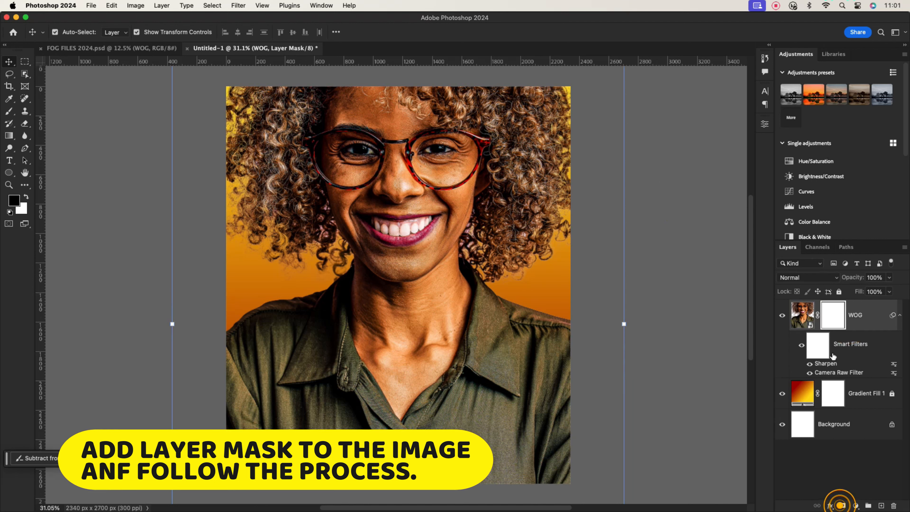
- Fade out the portrait's lower part with a black-to-white Basics linear gradient on the WOG mask, running from the chest up to the nose
{"action": "left_click", "coordinate": [9, 136]}
{"action": "left_click", "coordinate": [147, 35]}
{"action": "scroll", "coordinate": [101, 72], "scroll_direction": "up", "scroll_amount": 5}
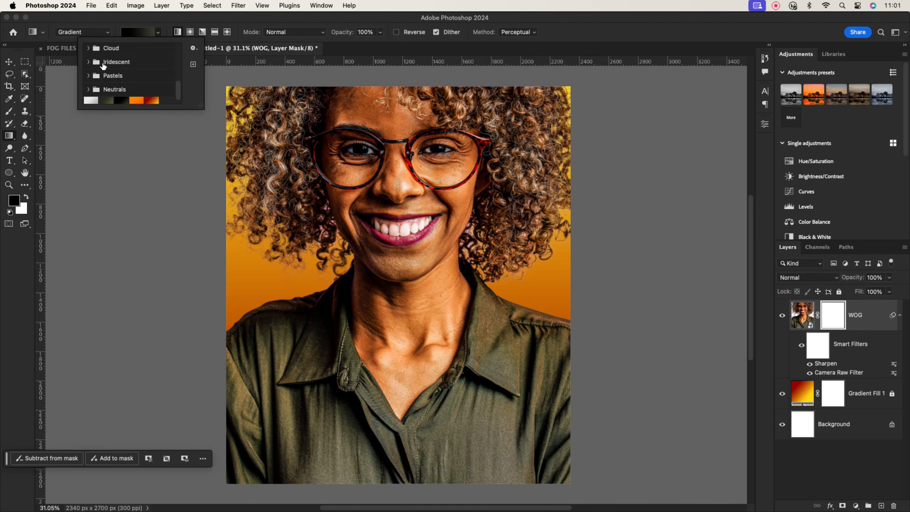
{"action": "left_click", "coordinate": [86, 50]}
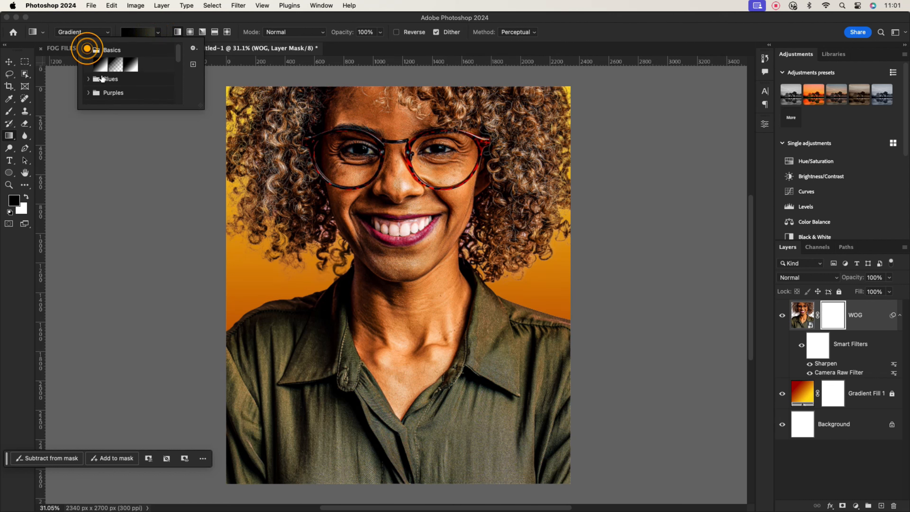
{"action": "left_click", "coordinate": [95, 70]}
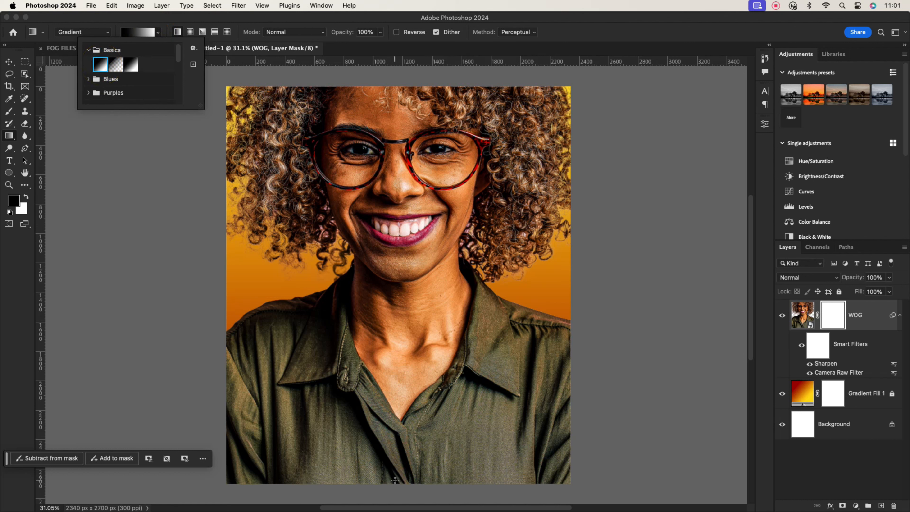
{"action": "left_click_drag", "start_coordinate": [397, 484], "coordinate": [397, 195]}
{"action": "left_click_drag", "start_coordinate": [397, 484], "coordinate": [398, 402]}
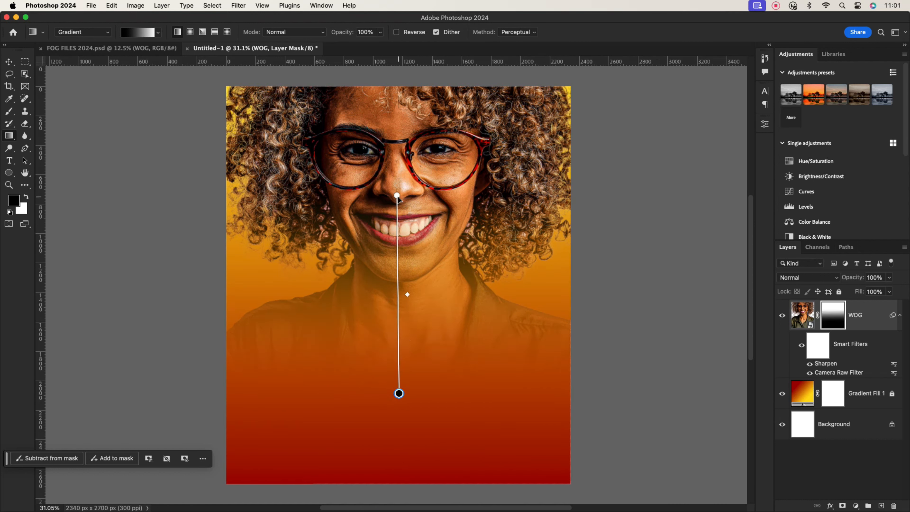
{"action": "mouse_move", "coordinate": [397, 197]}
{"action": "left_mouse_down"}
{"action": "mouse_move", "coordinate": [398, 217]}
{"action": "mouse_move", "coordinate": [401, 200]}
{"action": "left_mouse_up"}
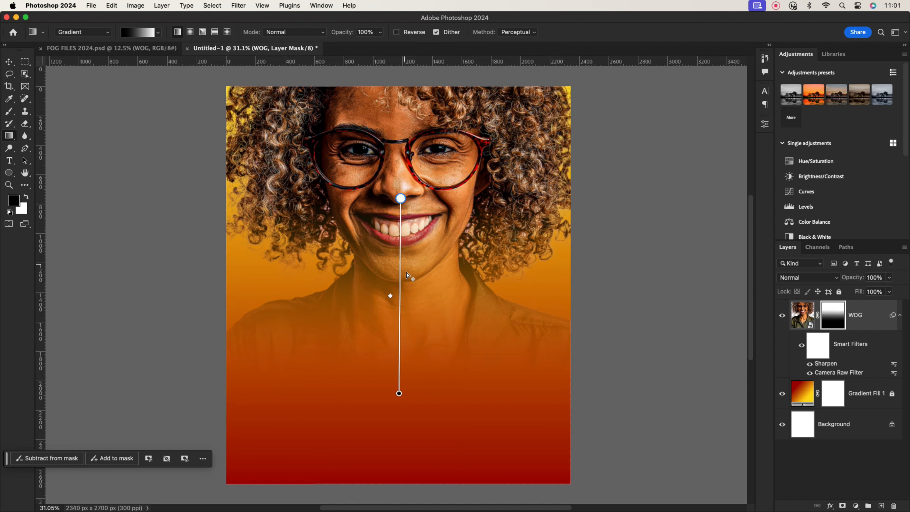
{"action": "left_click", "coordinate": [8, 62]}
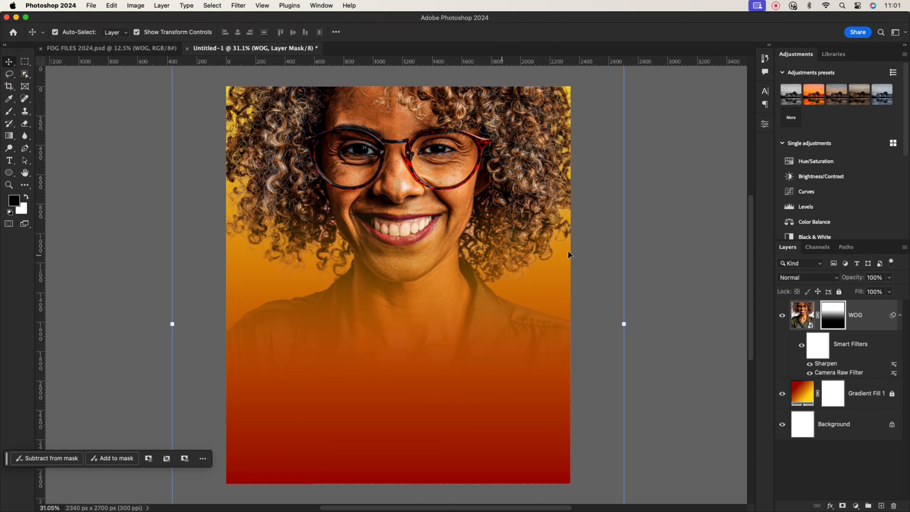
- Move the WOG portrait slightly down so more of the hair fits inside the canvas
{"action": "left_click", "coordinate": [650, 218]}
{"action": "left_click", "coordinate": [412, 152]}
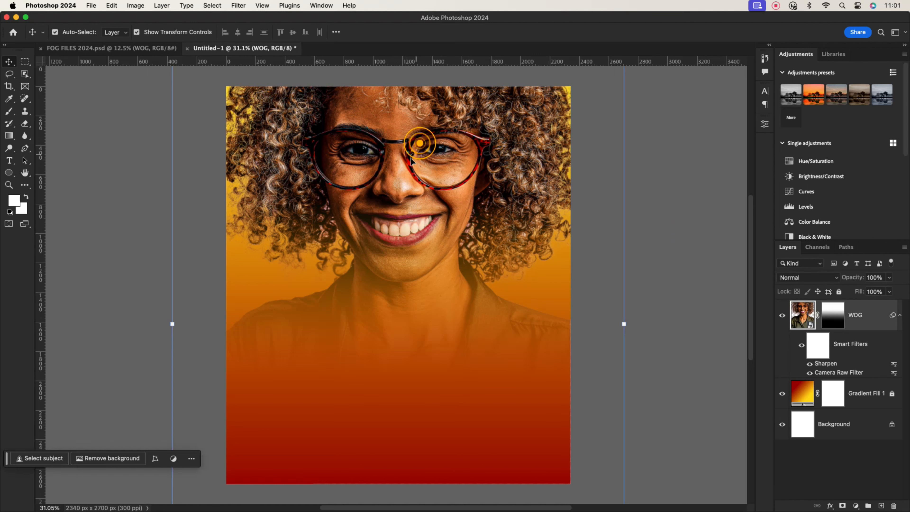
{"action": "mouse_move", "coordinate": [395, 112]}
{"action": "left_mouse_down"}
{"action": "mouse_move", "coordinate": [389, 138]}
{"action": "mouse_move", "coordinate": [390, 129]}
{"action": "left_mouse_up"}
{"action": "left_click", "coordinate": [389, 124]}
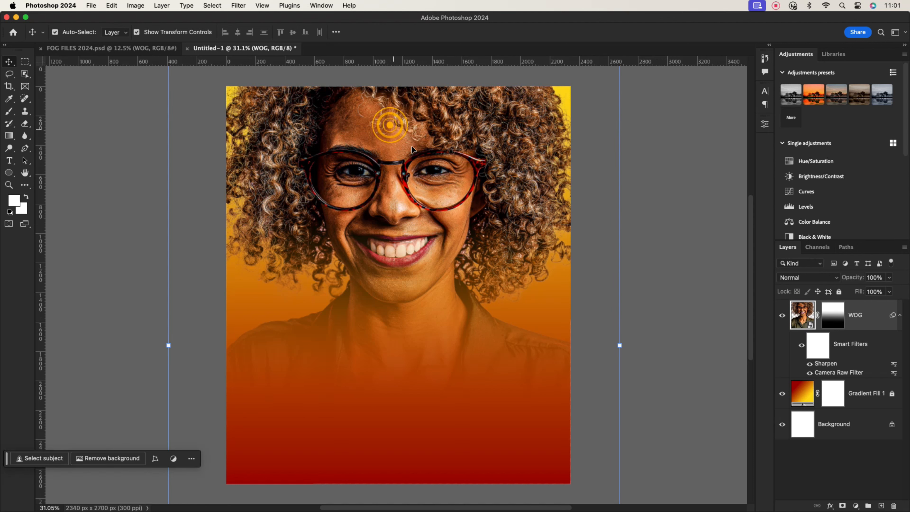
{"action": "left_click", "coordinate": [654, 206]}
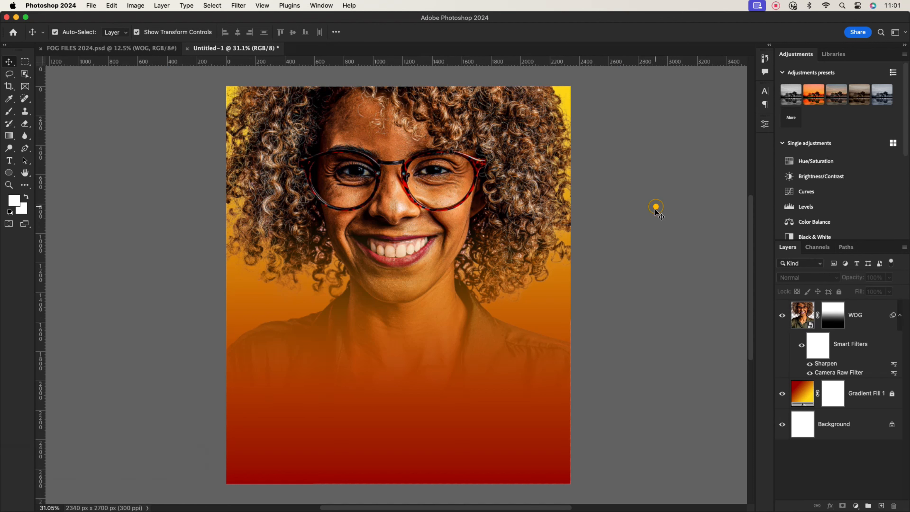
- Copy the SHAPES layer from FOG FILES 2024.psd into the poster document above the WOG layer
{"action": "left_click", "coordinate": [125, 49]}
{"action": "left_click_drag", "start_coordinate": [472, 302], "coordinate": [408, 315]}
{"action": "left_click", "coordinate": [473, 239]}
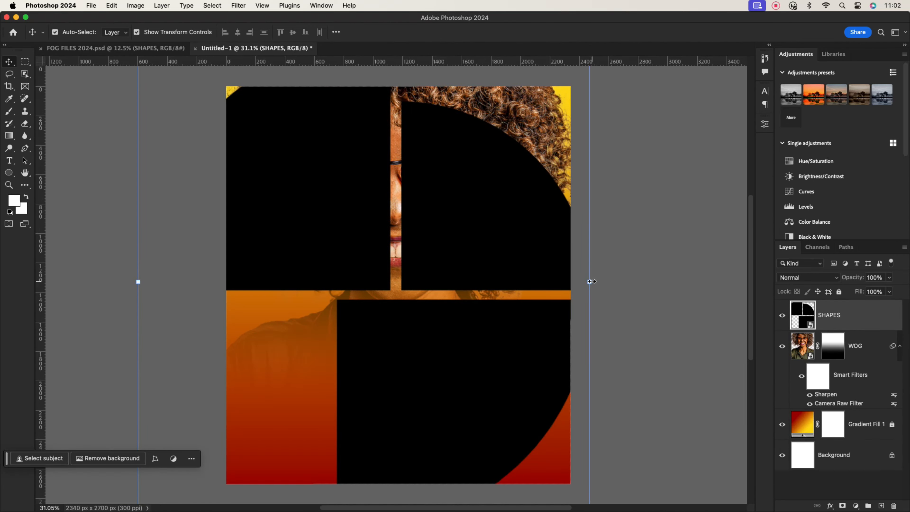
- Scale the SHAPES layer to 32.83% and place it horizontally centred just below the woman's smile
{"action": "left_click_drag", "start_coordinate": [590, 281], "coordinate": [448, 283]}
{"action": "left_click_drag", "start_coordinate": [419, 266], "coordinate": [445, 338]}
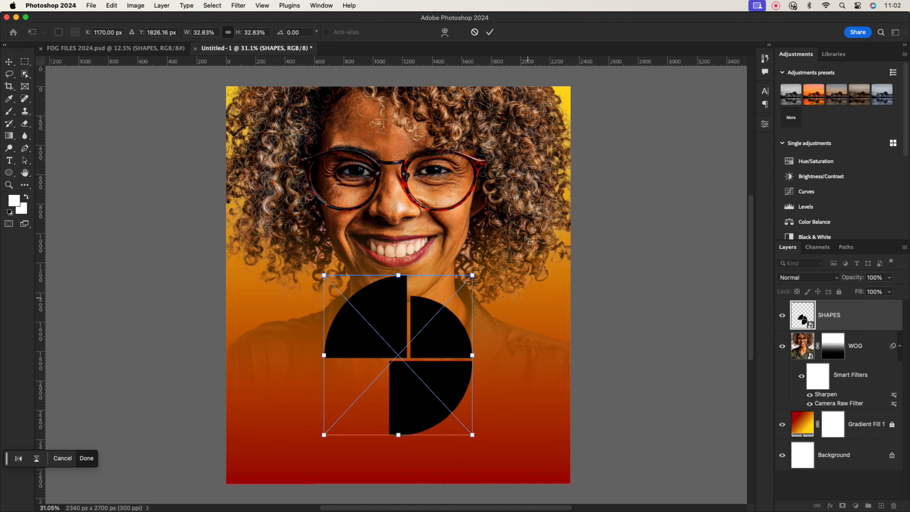
{"action": "left_click", "coordinate": [490, 30]}
- Add a linear Gradient Overlay to the SHAPES layer running from 000000 to 434535
{"action": "double_click", "coordinate": [859, 314]}
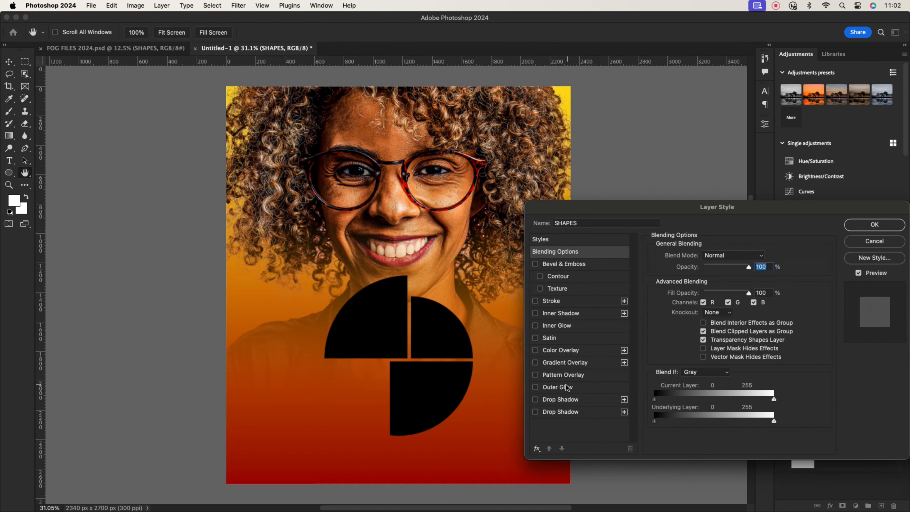
{"action": "left_click", "coordinate": [563, 362]}
{"action": "left_click", "coordinate": [730, 281]}
{"action": "left_click", "coordinate": [693, 325]}
{"action": "double_click", "coordinate": [693, 324]}
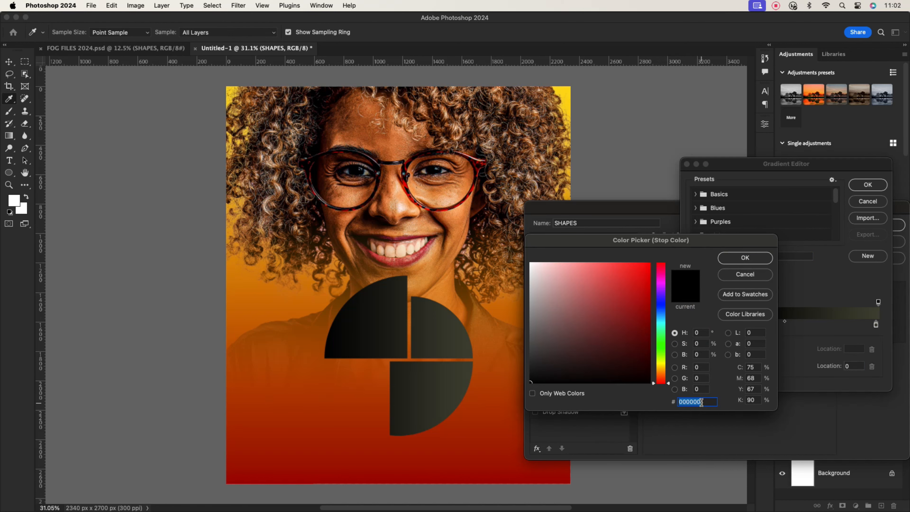
{"action": "left_click", "coordinate": [746, 258]}
{"action": "double_click", "coordinate": [876, 325]}
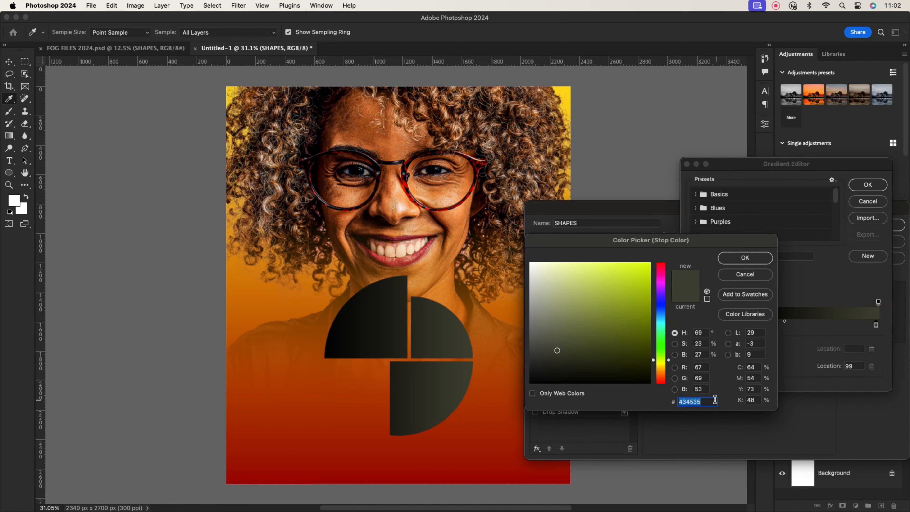
{"action": "left_click", "coordinate": [732, 263]}
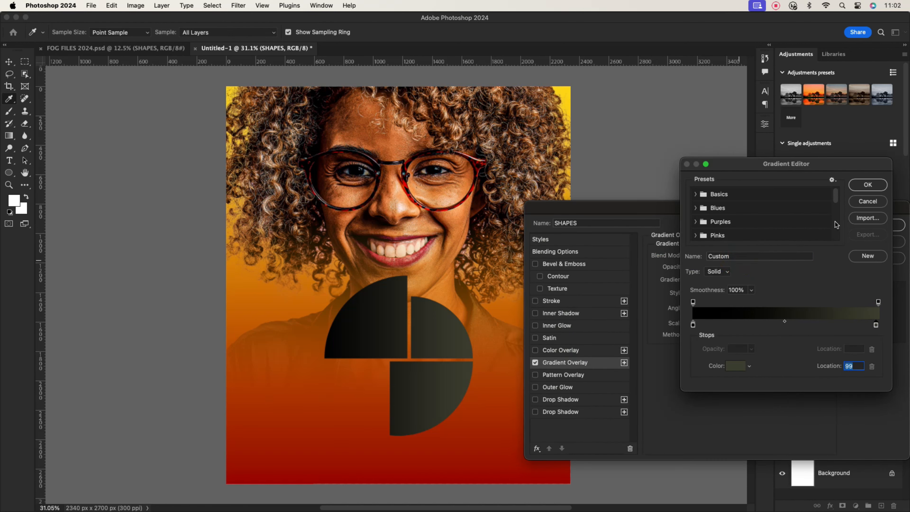
{"action": "left_click", "coordinate": [868, 185]}
- Add a Bevel & Emboss effect to SHAPES with Emboss style, Down direction, 511% depth, 54 px size and 6 px soften
{"action": "left_click", "coordinate": [564, 264]}
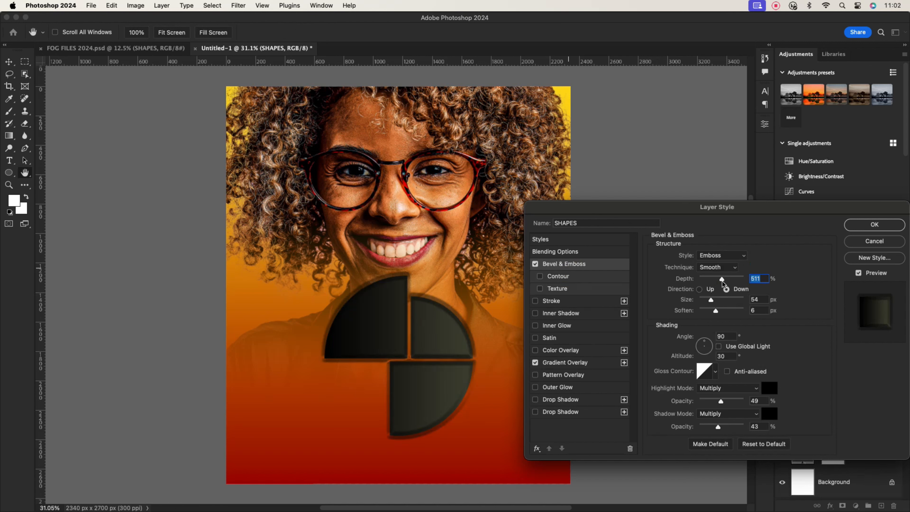
{"action": "key", "text": "Tab"}
{"action": "left_click", "coordinate": [567, 363]}
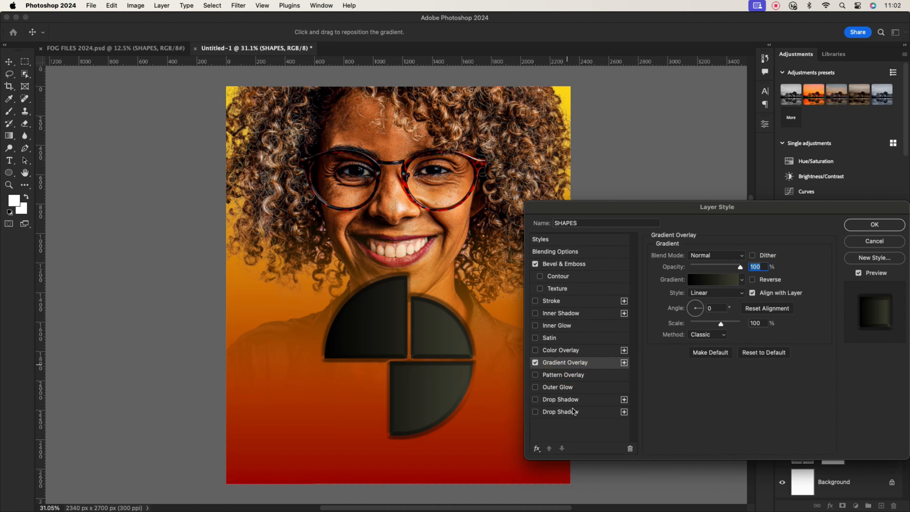
- Add a Multiply Drop Shadow to SHAPES with 71 px distance and 158 px size, raise its opacity slightly, and apply the layer style
{"action": "left_click", "coordinate": [570, 411]}
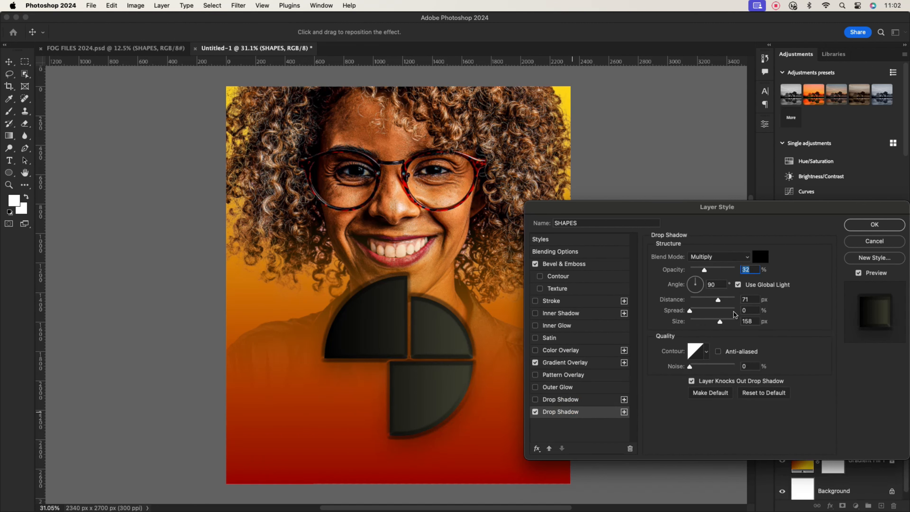
{"action": "left_click_drag", "start_coordinate": [706, 269], "coordinate": [708, 270]}
{"action": "left_click", "coordinate": [874, 224]}
- Collapse the effect and smart filter lists of the SHAPES and WOG layers and select SHAPES
{"action": "left_click", "coordinate": [517, 341]}
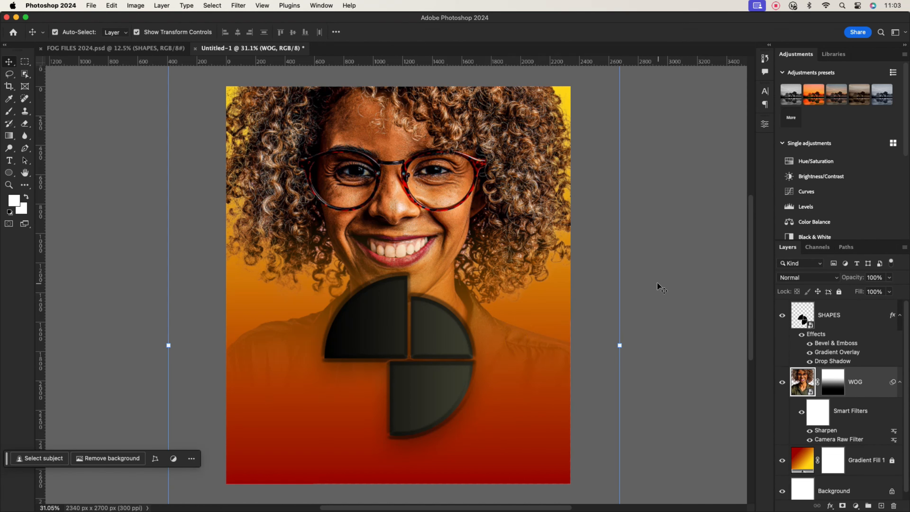
{"action": "left_click", "coordinate": [900, 314]}
{"action": "left_click", "coordinate": [900, 345]}
{"action": "left_click", "coordinate": [857, 313]}
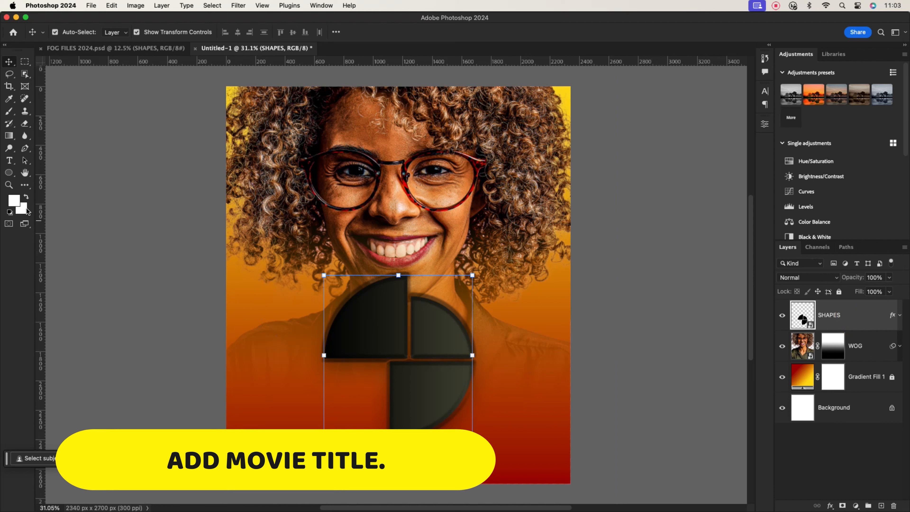
- Add the movie title FOCUS ON GOD over the portrait in white NCS Radhiumz Bold, with a line break after FOCUS
{"action": "left_click", "coordinate": [9, 160]}
{"action": "left_click", "coordinate": [349, 230]}
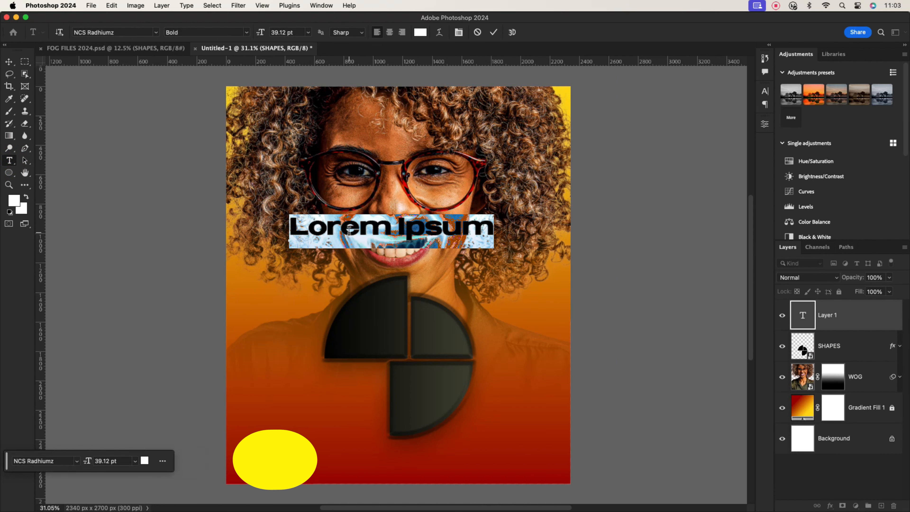
{"action": "type", "text": "FOCUS "}
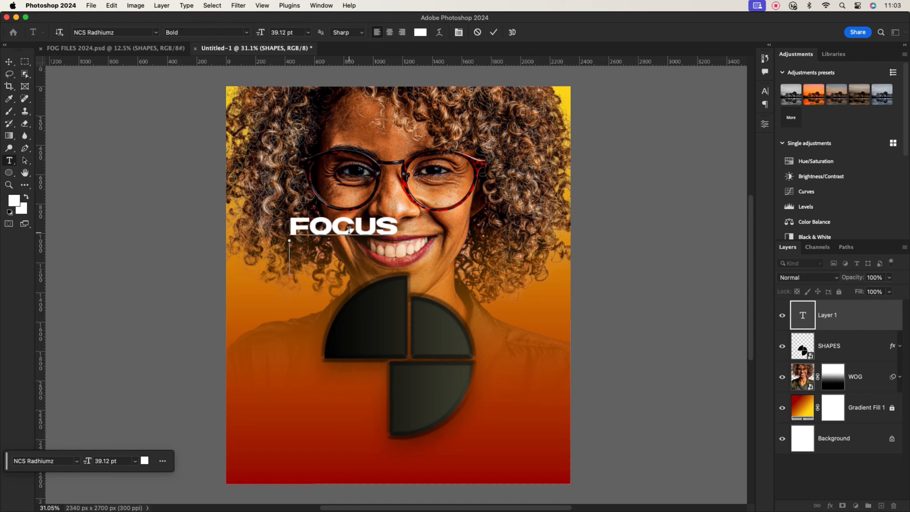
{"action": "type", "text": "ON"}
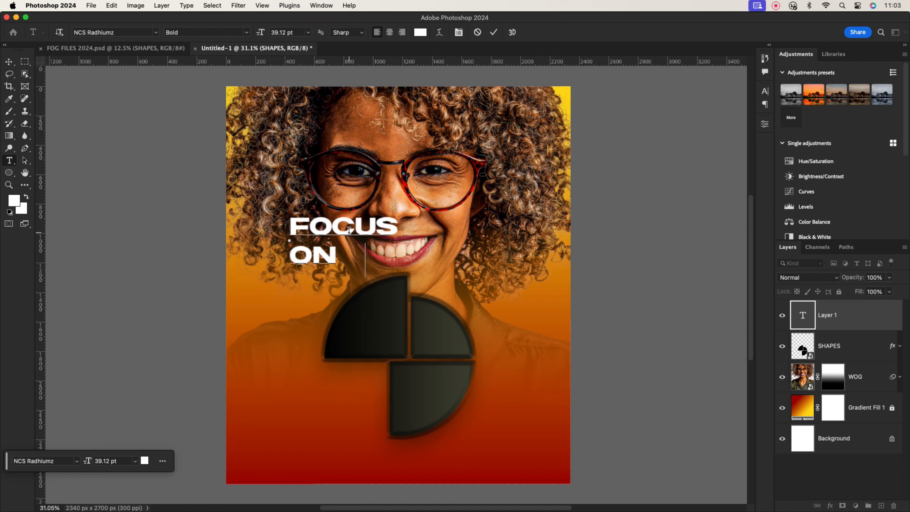
{"action": "type", "text": " GOD"}
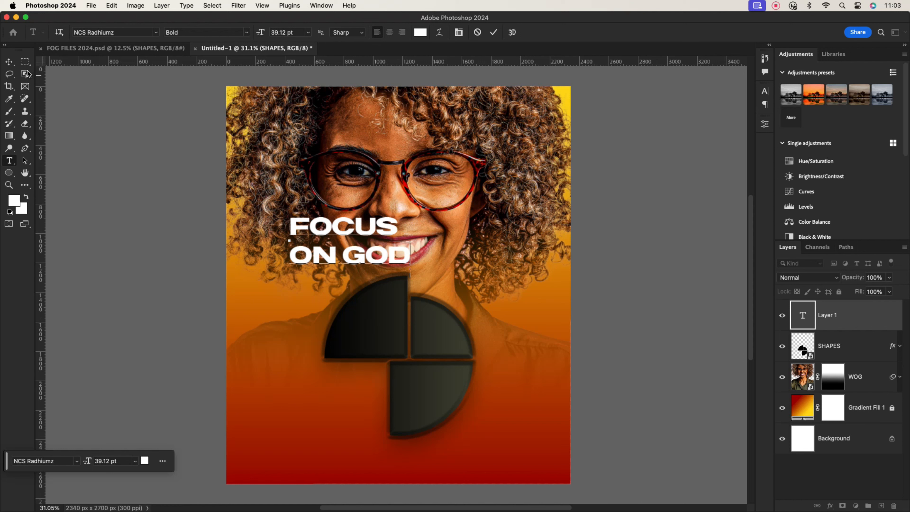
{"action": "left_click", "coordinate": [9, 62]}
- Move the title down over the black shapes and enlarge it to 71.73 pt
{"action": "left_click_drag", "start_coordinate": [328, 236], "coordinate": [372, 346]}
{"action": "left_click_drag", "start_coordinate": [455, 353], "coordinate": [281, 319]}
{"action": "key", "text": "Return"}
- Set the baseline shift of the FOCUS ON GOD title to 0 pt
{"action": "double_click", "coordinate": [475, 382]}
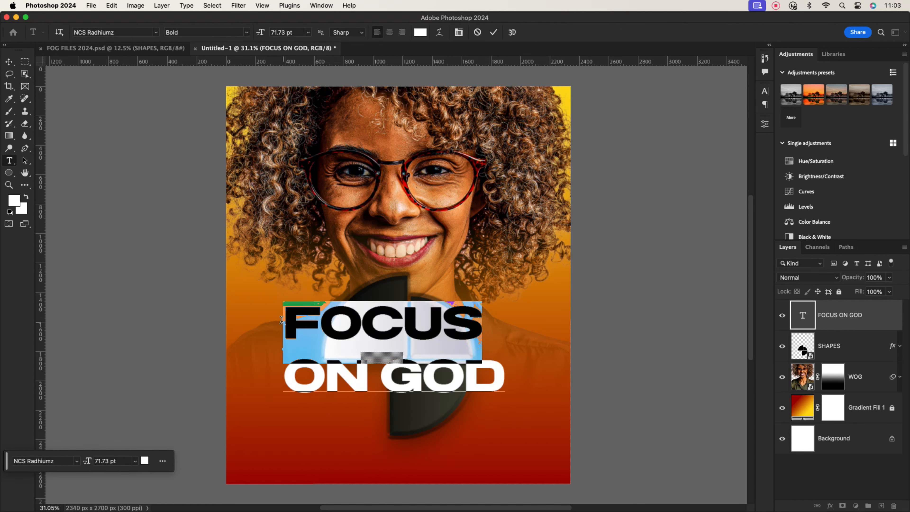
{"action": "left_click", "coordinate": [764, 91]}
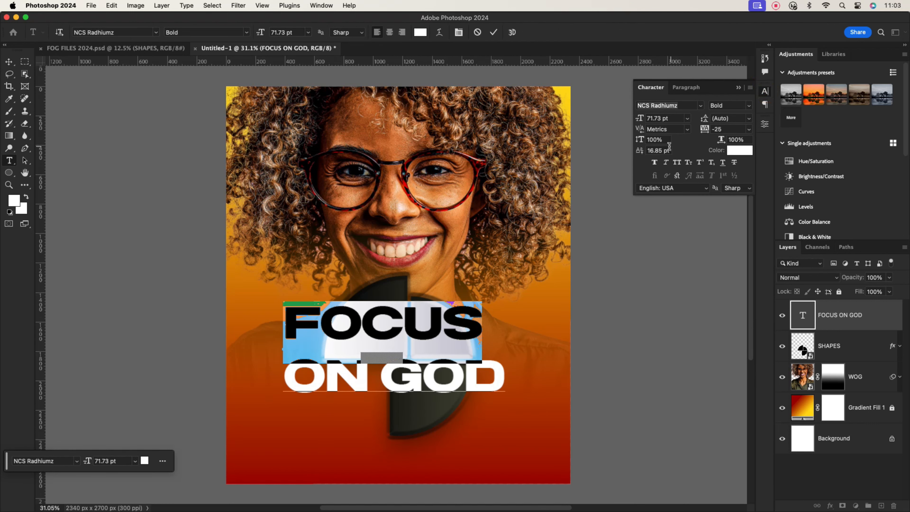
{"action": "left_click", "coordinate": [684, 144]}
{"action": "left_click", "coordinate": [494, 32]}
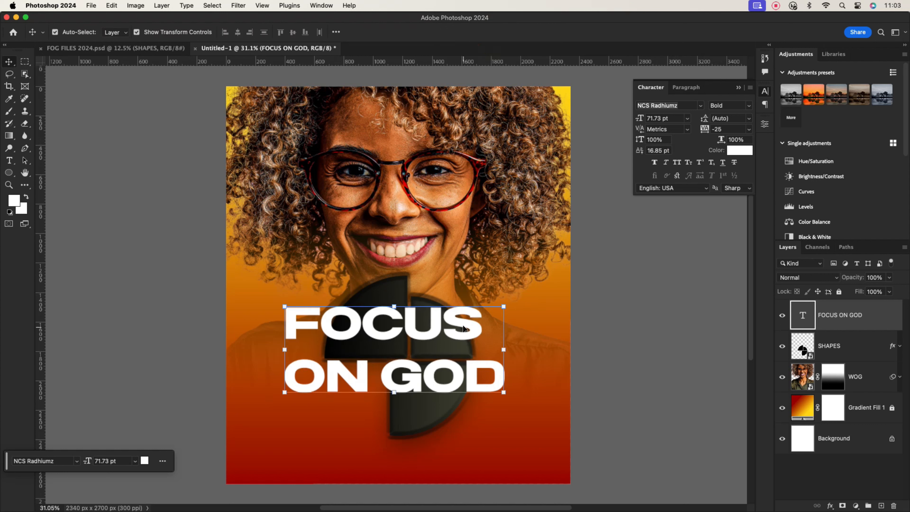
{"action": "left_click", "coordinate": [669, 151]}
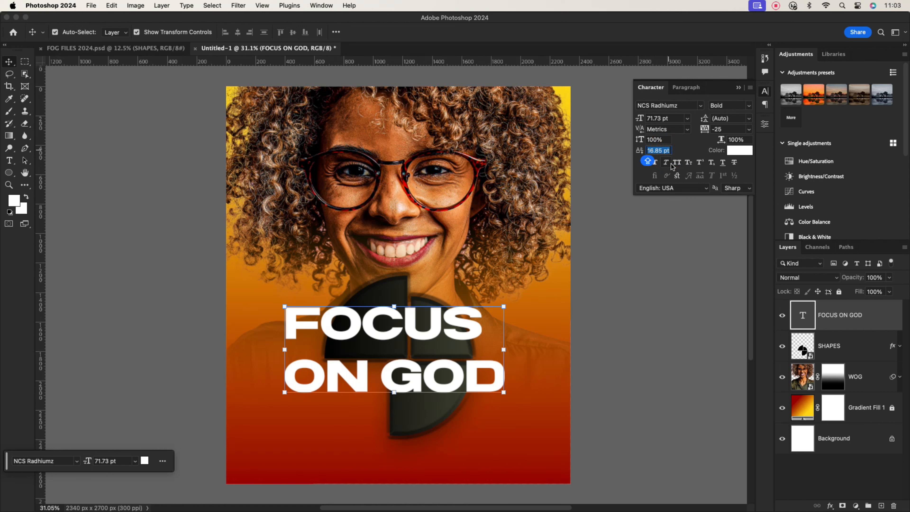
{"action": "type", "text": "0"}
{"action": "left_click", "coordinate": [463, 321]}
{"action": "left_click", "coordinate": [464, 335]}
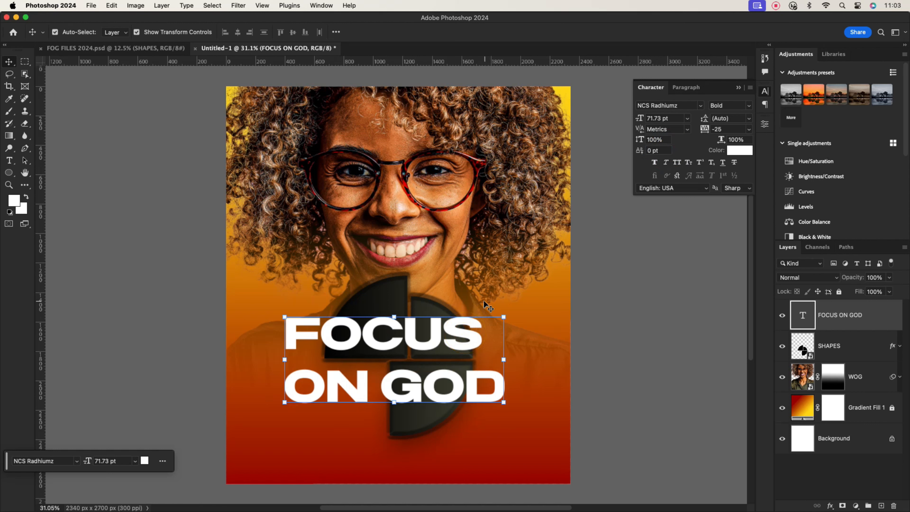
- Increase the font size of the word FOCUS in the title to 85 pt
{"action": "double_click", "coordinate": [468, 341]}
{"action": "left_click_drag", "start_coordinate": [482, 335], "coordinate": [283, 335]}
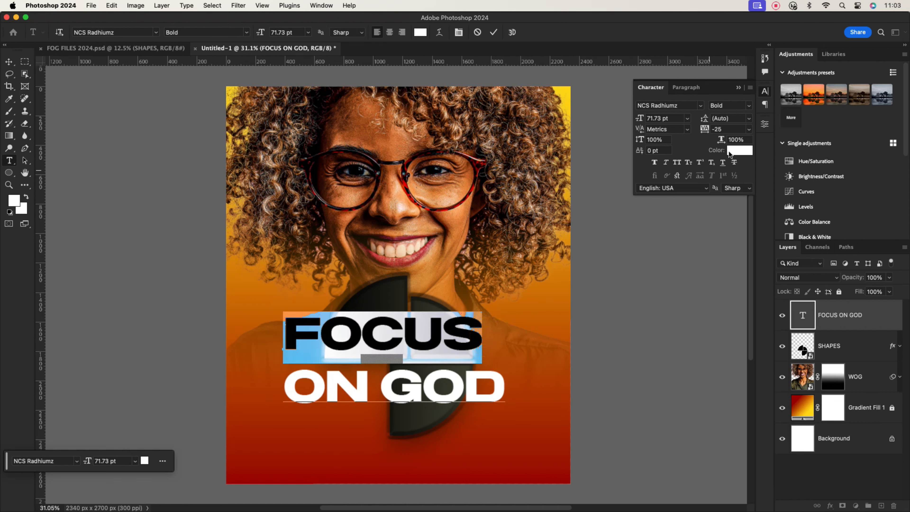
{"action": "left_click", "coordinate": [667, 116]}
{"action": "key", "text": "Up"}
{"action": "key", "text": "Up"}
{"action": "key", "text": "Up"}
{"action": "key", "text": "Up"}
{"action": "key", "text": "Up"}
{"action": "key", "text": "Up"}
{"action": "key", "text": "Up"}
{"action": "key", "text": "Up"}
{"action": "key", "text": "Up"}
{"action": "key", "text": "Up"}
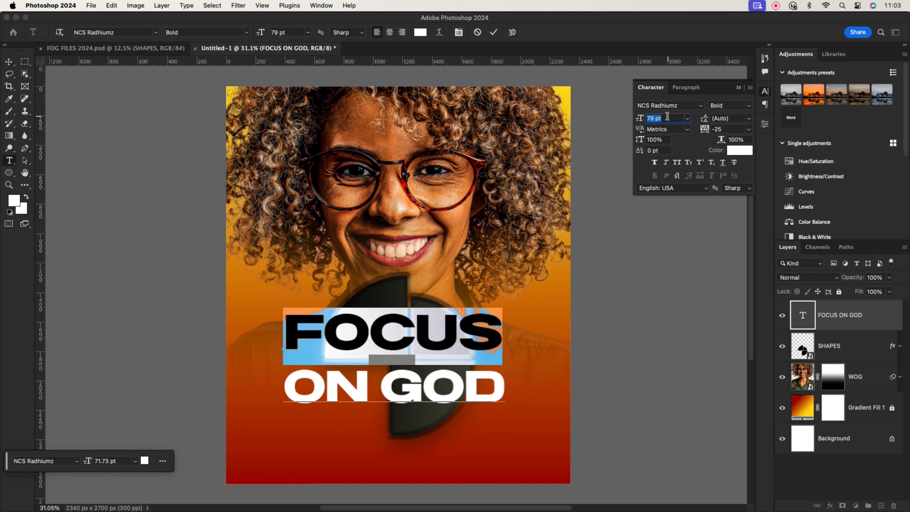
{"action": "key", "text": "Up"}
{"action": "key", "text": "Up"}
{"action": "key", "text": "Up"}
{"action": "key", "text": "Up"}
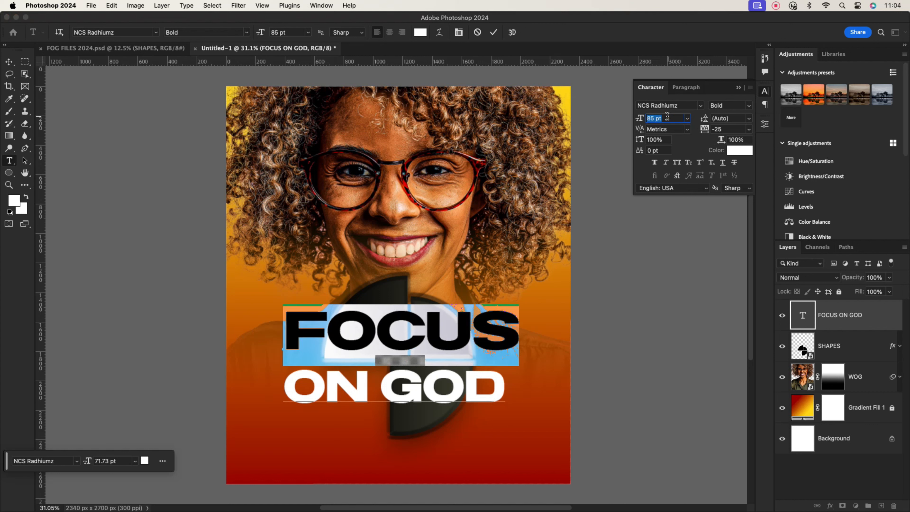
{"action": "left_click", "coordinate": [494, 33]}
- Set the font size of the word GOD in the title to 82 pt
{"action": "key", "text": "super+z"}
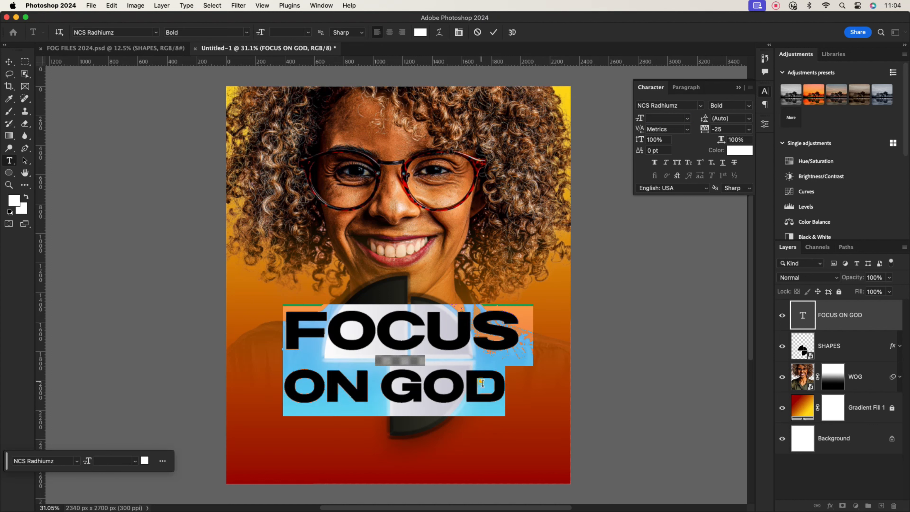
{"action": "left_click", "coordinate": [506, 389]}
{"action": "double_click", "coordinate": [485, 386]}
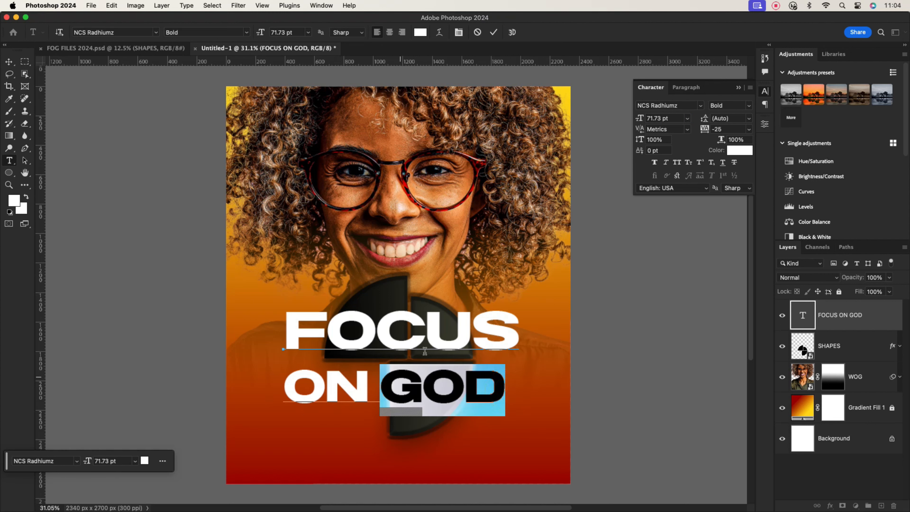
{"action": "left_click", "coordinate": [653, 118]}
{"action": "type", "text": "82"}
{"action": "key", "text": "Return"}
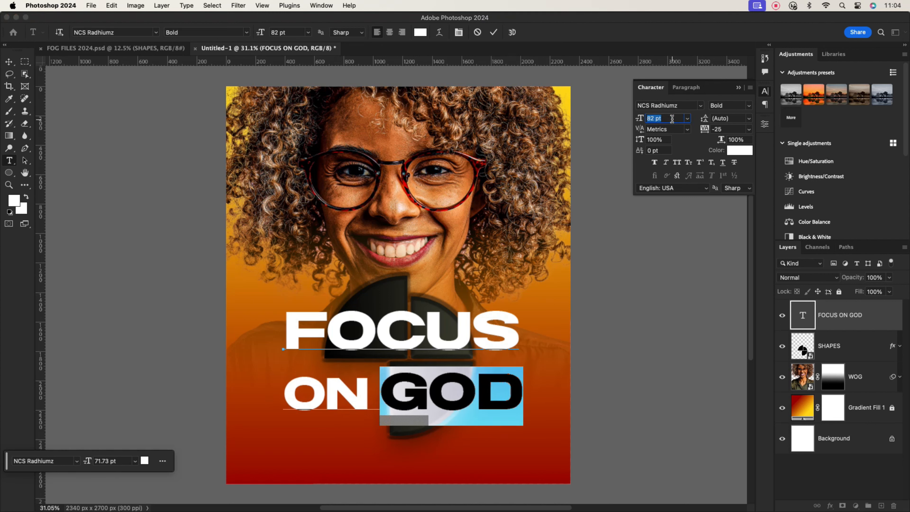
- Increase the font size of the word GOD in the title to 90 pt
{"action": "key", "text": "Up"}
{"action": "key", "text": "Up"}
{"action": "key", "text": "Up"}
{"action": "key", "text": "Up"}
{"action": "key", "text": "Up"}
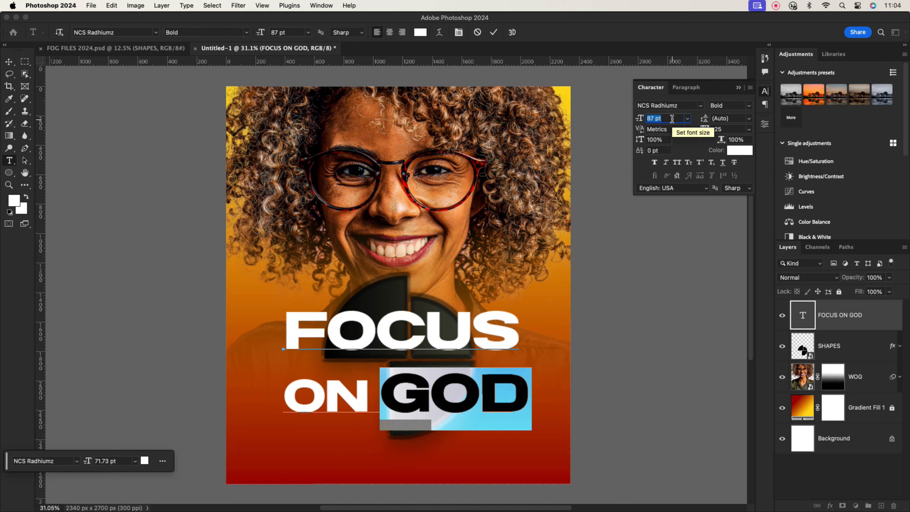
{"action": "key", "text": "Up"}
{"action": "key", "text": "Up"}
{"action": "key", "text": "Up"}
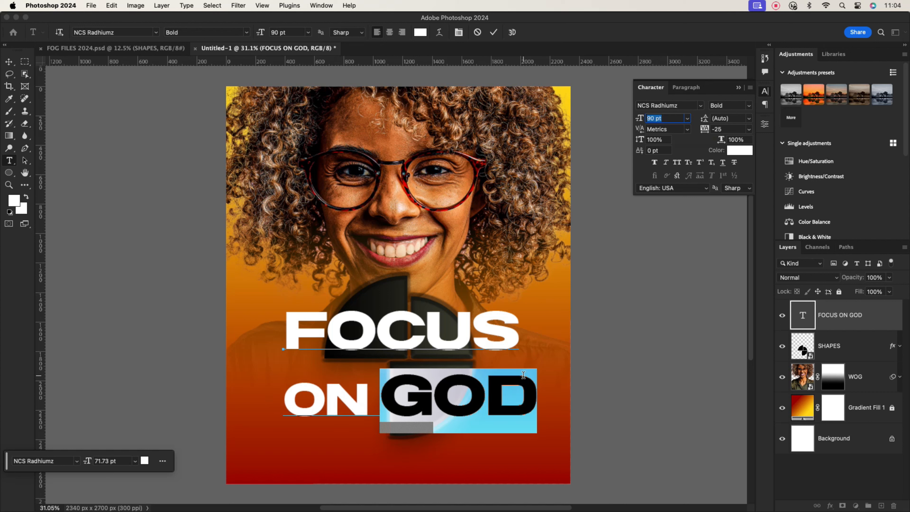
- Tighten the leading of the whole FOCUS ON GOD title to 69 pt
{"action": "left_click", "coordinate": [535, 390]}
{"action": "key", "text": "super+a"}
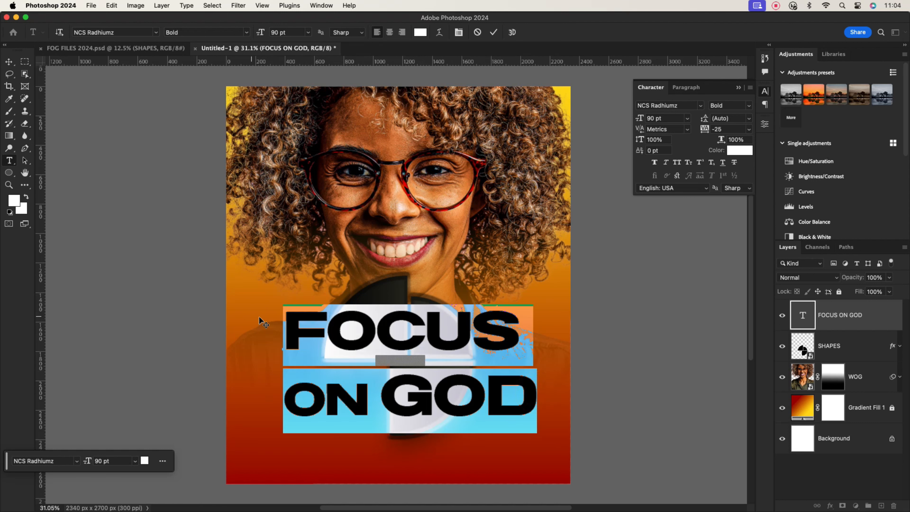
{"action": "left_click", "coordinate": [748, 118]}
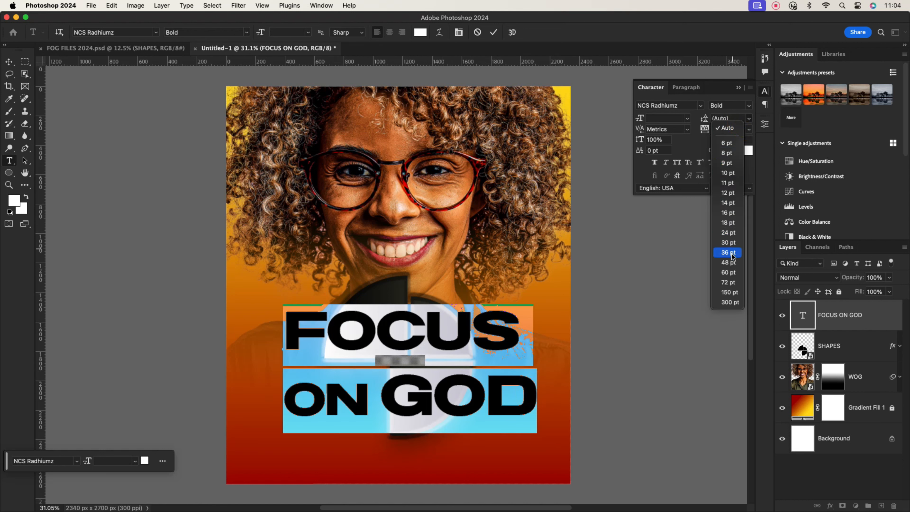
{"action": "left_click", "coordinate": [727, 273]}
{"action": "left_click", "coordinate": [720, 115]}
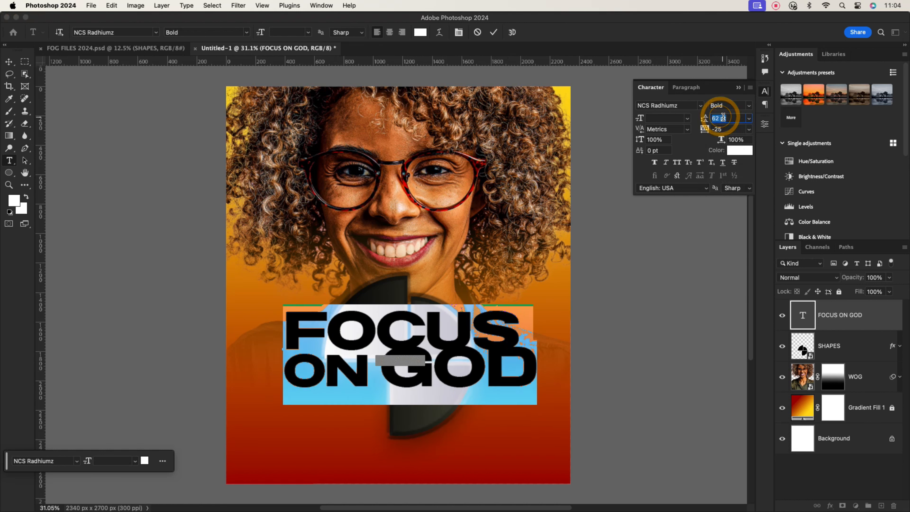
{"action": "key", "text": "Up"}
{"action": "key", "text": "Up"}
{"action": "key", "text": "Up"}
{"action": "key", "text": "Up"}
{"action": "key", "text": "Up"}
{"action": "key", "text": "Up"}
{"action": "key", "text": "Up"}
{"action": "key", "text": "Up"}
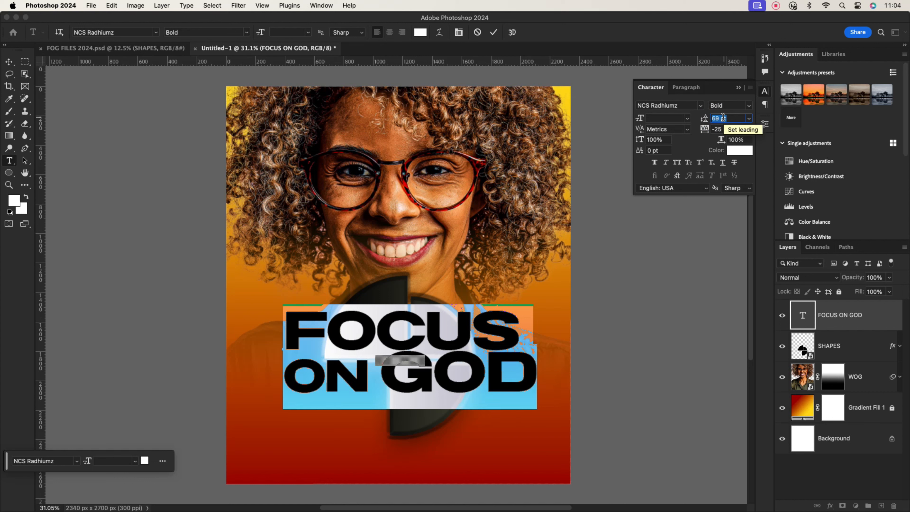
{"action": "key", "text": "Up"}
- Reduce the font size of the word ON in the title to 45 pt
{"action": "left_click", "coordinate": [370, 375]}
{"action": "left_click_drag", "start_coordinate": [370, 376], "coordinate": [252, 375]}
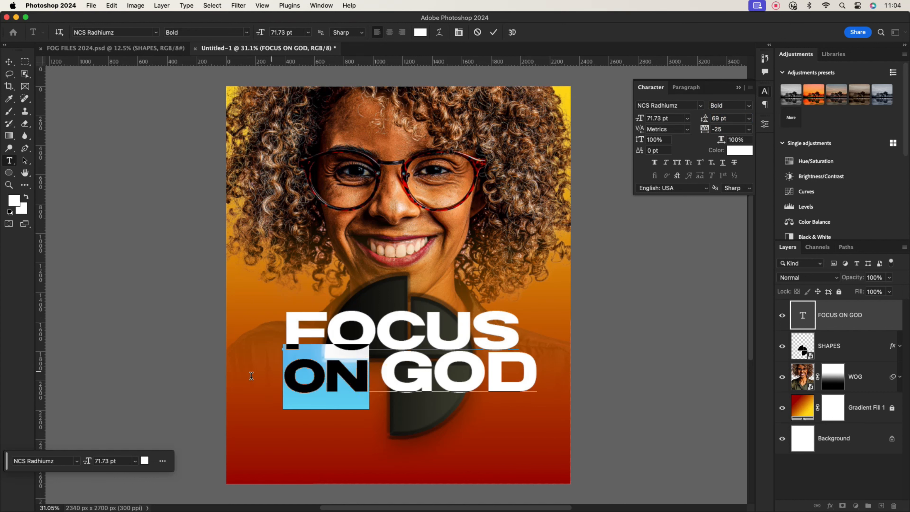
{"action": "left_click", "coordinate": [669, 119]}
{"action": "key", "text": "Down"}
{"action": "key", "text": "Down"}
{"action": "key", "text": "Down"}
{"action": "key", "text": "Down"}
{"action": "key", "text": "Down"}
{"action": "key", "text": "Down"}
{"action": "key", "text": "Down"}
{"action": "key", "text": "Down"}
{"action": "key", "text": "Down"}
{"action": "key", "text": "Down"}
{"action": "key", "text": "Down"}
{"action": "key", "text": "Down"}
{"action": "key", "text": "Down"}
{"action": "key", "text": "Down"}
{"action": "key", "text": "Down"}
{"action": "key", "text": "Down"}
{"action": "key", "text": "Down"}
{"action": "key", "text": "Down"}
{"action": "key", "text": "Down"}
{"action": "key", "text": "Down"}
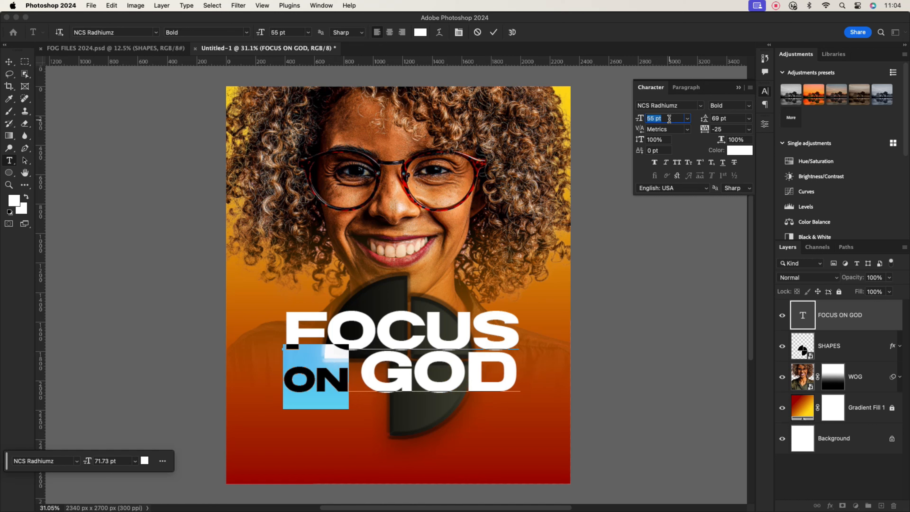
{"action": "key", "text": "Up"}
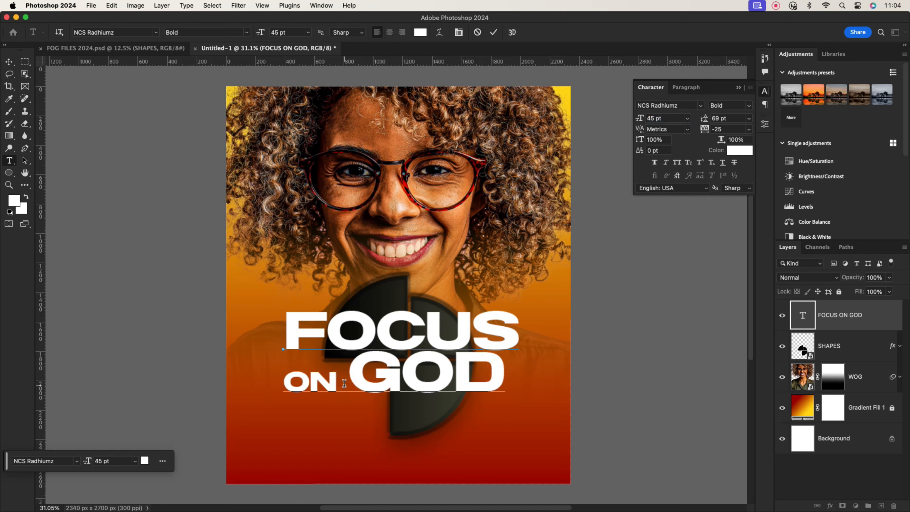
- Raise the word ON in the title with a baseline shift of 17 pt and commit the text edit
{"action": "left_click", "coordinate": [658, 151]}
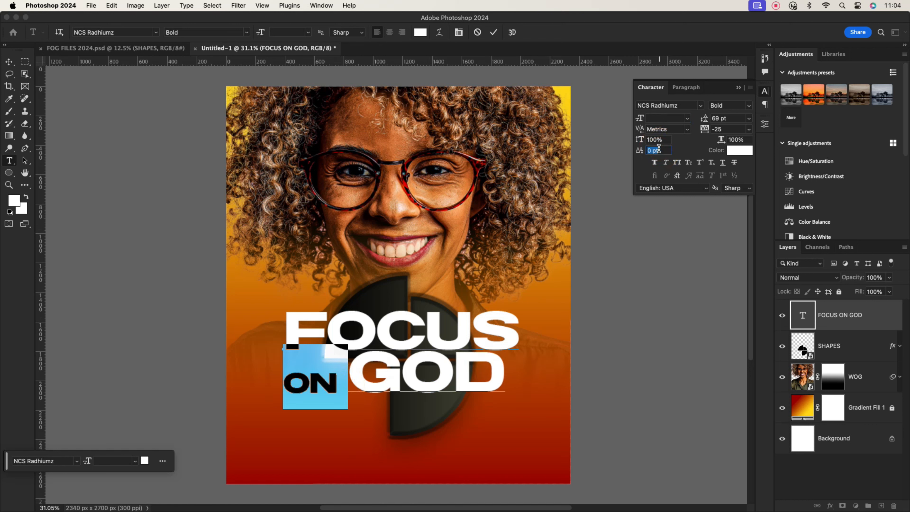
{"action": "key", "text": "Up"}
{"action": "key", "text": "Up"}
{"action": "key", "text": "Up"}
{"action": "key", "text": "Up"}
{"action": "key", "text": "Up"}
{"action": "key", "text": "Up"}
{"action": "key", "text": "Up"}
{"action": "key", "text": "Up"}
{"action": "key", "text": "Up"}
{"action": "key", "text": "Up"}
{"action": "key", "text": "Up"}
{"action": "key", "text": "Up"}
{"action": "key", "text": "Up"}
{"action": "key", "text": "Up"}
{"action": "key", "text": "Up"}
{"action": "key", "text": "Up"}
{"action": "key", "text": "Up"}
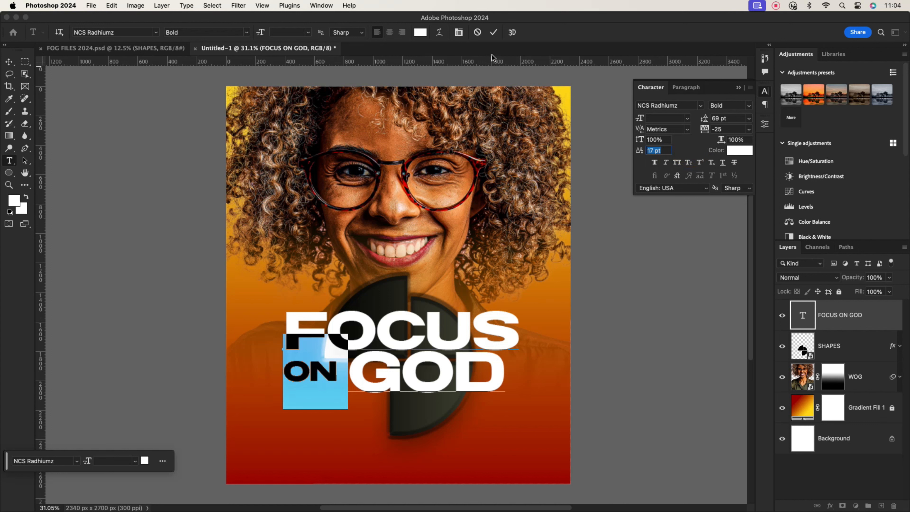
{"action": "left_click", "coordinate": [494, 32]}
- Enlarge the word GOD in the title to 99 pt
{"action": "left_click", "coordinate": [500, 369]}
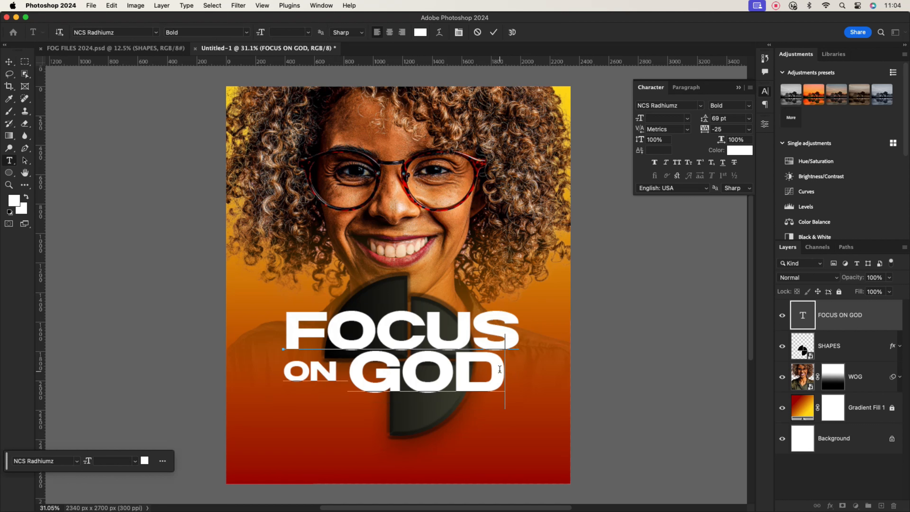
{"action": "left_click_drag", "start_coordinate": [500, 370], "coordinate": [362, 365]}
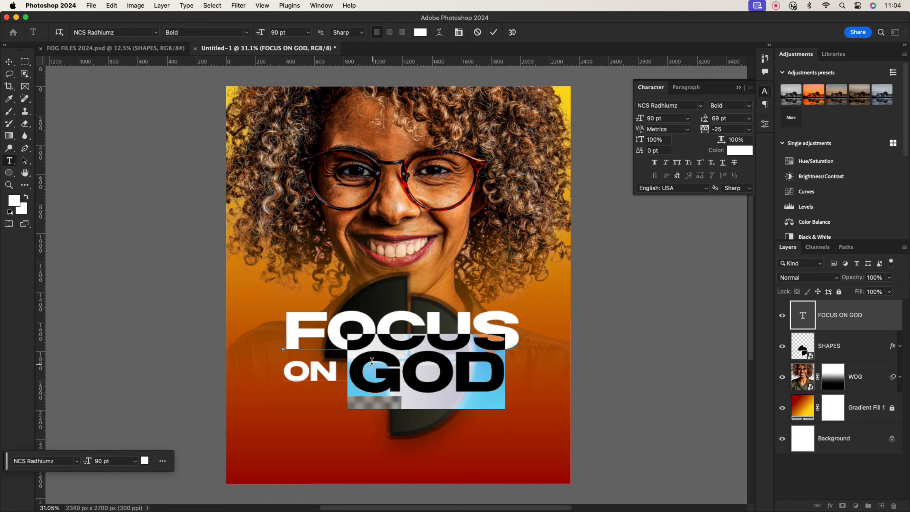
{"action": "key", "text": "Up"}
{"action": "key", "text": "Up"}
{"action": "key", "text": "Up"}
{"action": "key", "text": "Up"}
{"action": "key", "text": "Up"}
{"action": "key", "text": "Up"}
{"action": "key", "text": "Up"}
{"action": "key", "text": "Up"}
{"action": "key", "text": "Up"}
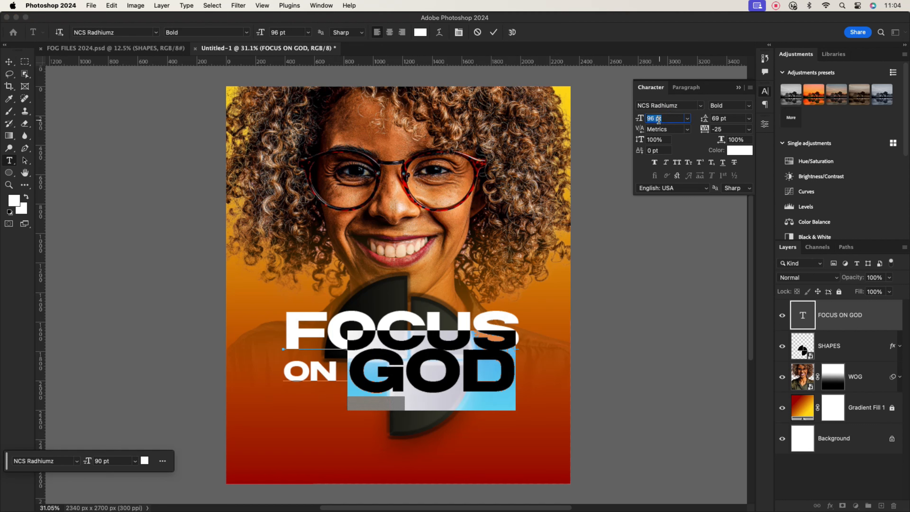
- Set the leading of the word GOD to 73 pt and commit the title text
{"action": "left_click", "coordinate": [726, 119]}
{"action": "key", "text": "Up"}
{"action": "key", "text": "Up"}
{"action": "key", "text": "Up"}
{"action": "key", "text": "Up"}
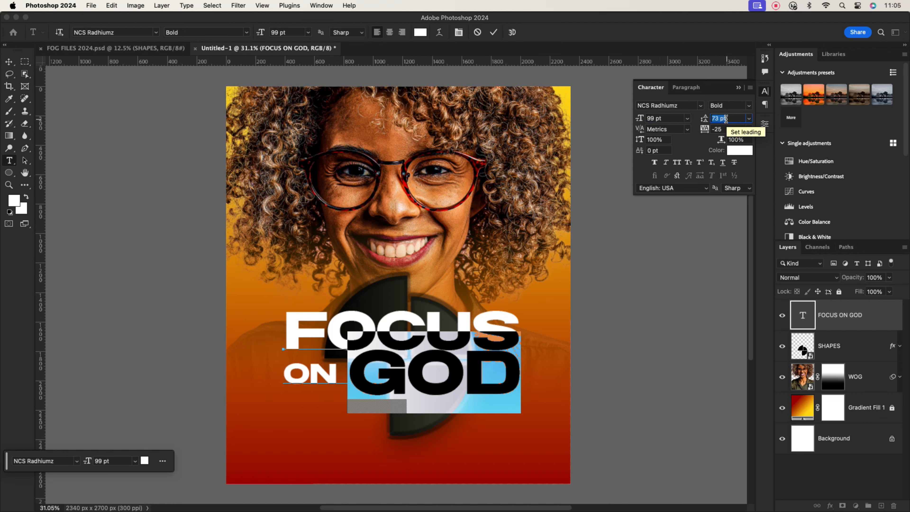
{"action": "left_click", "coordinate": [495, 33]}
{"action": "key", "text": "v"}
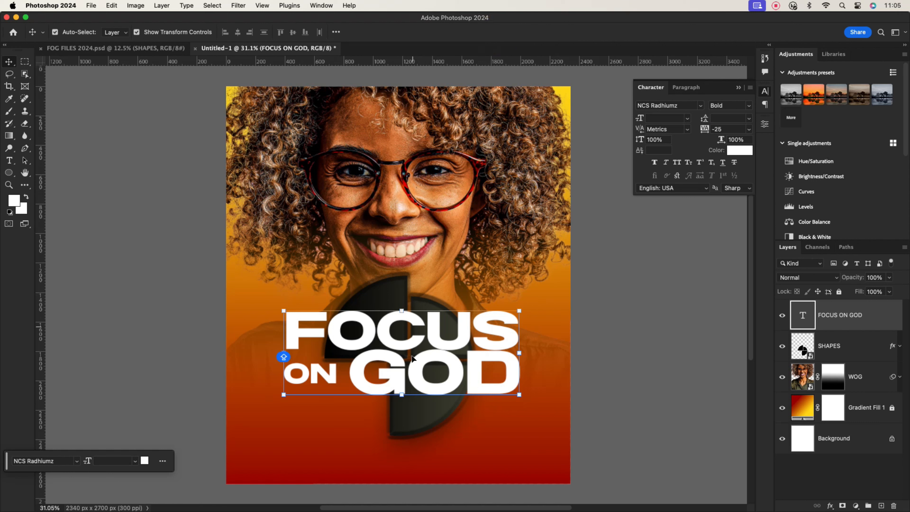
- Scale the SHAPES layer behind the title down to about 29% around its centre
{"action": "left_click", "coordinate": [345, 451]}
{"action": "left_click", "coordinate": [487, 356]}
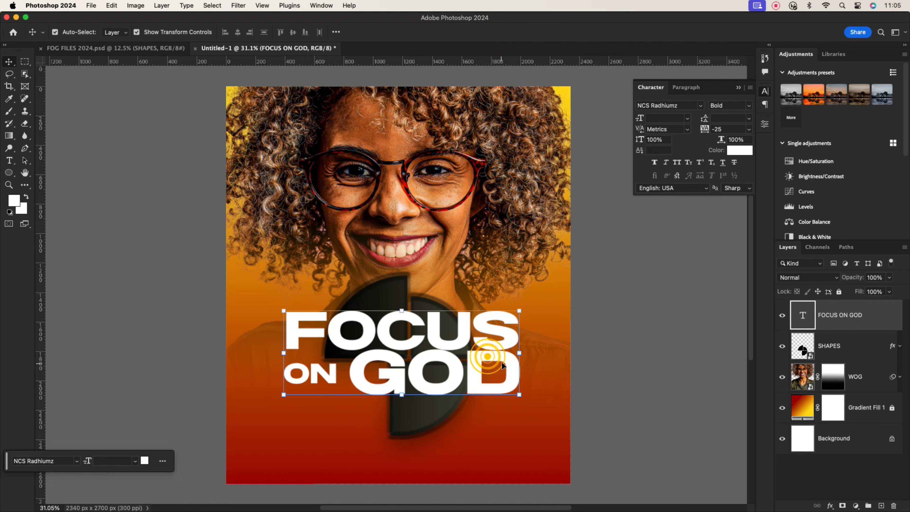
{"action": "left_click", "coordinate": [438, 414]}
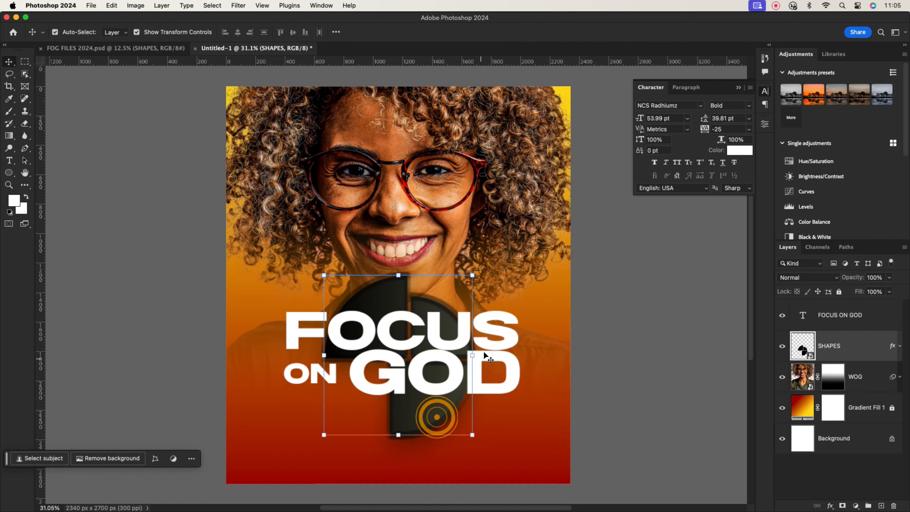
{"action": "left_click", "coordinate": [471, 354]}
{"action": "left_click_drag", "start_coordinate": [472, 354], "coordinate": [464, 354]}
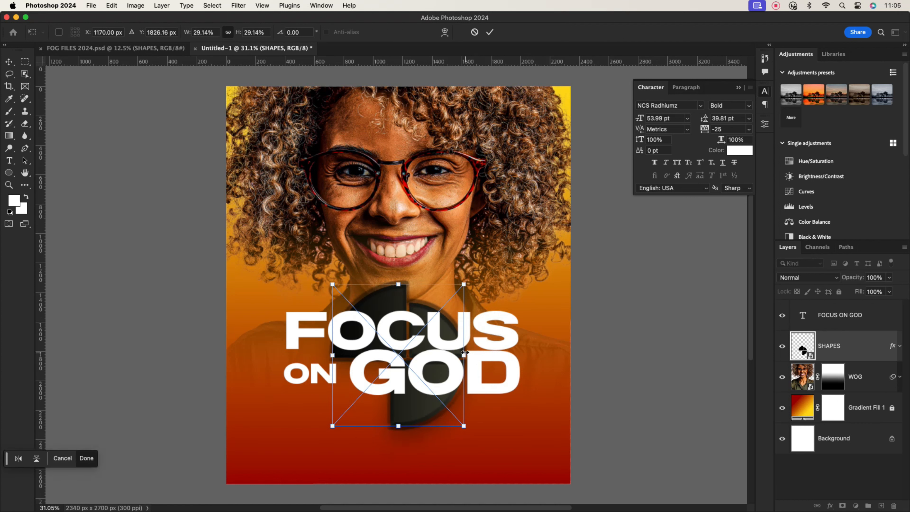
{"action": "left_click_drag", "start_coordinate": [464, 352], "coordinate": [482, 363]}
{"action": "left_click", "coordinate": [490, 32]}
- Scale the FOCUS ON GOD title down slightly around its centre
{"action": "left_click", "coordinate": [500, 339]}
{"action": "left_click", "coordinate": [519, 32]}
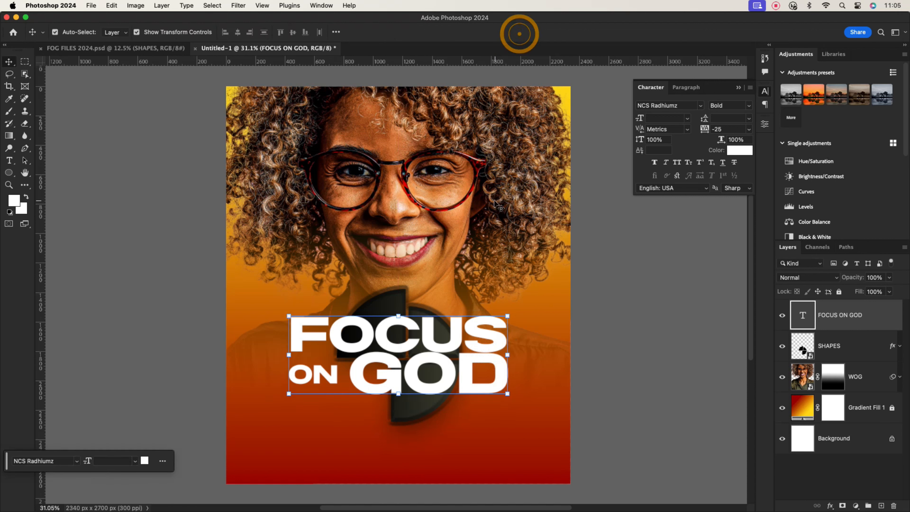
{"action": "left_click", "coordinate": [645, 256]}
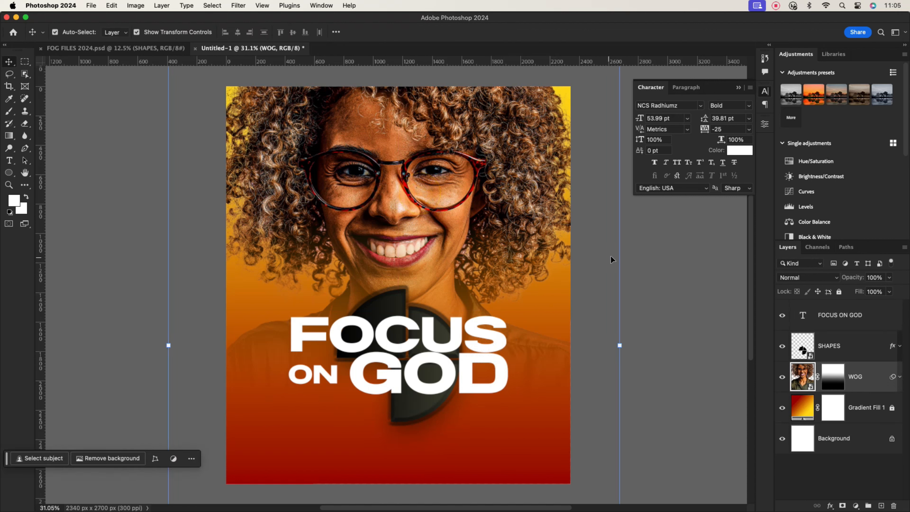
- Add a Bevel & Emboss effect to the FOCUS ON GOD layer with 22% depth and 40 px size
{"action": "left_click", "coordinate": [499, 345]}
{"action": "scroll", "coordinate": [449, 370], "scroll_direction": "up", "scroll_amount": 5}
{"action": "scroll", "coordinate": [449, 371], "scroll_direction": "down", "scroll_amount": 2}
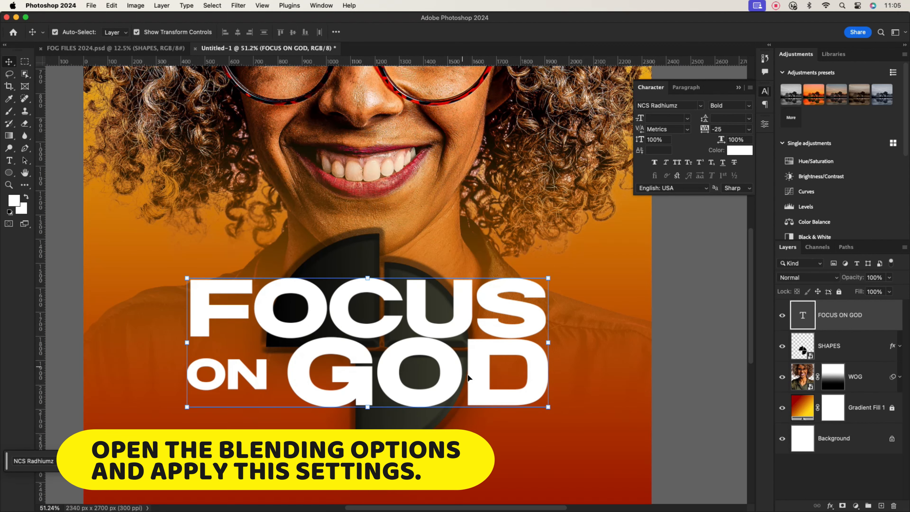
{"action": "double_click", "coordinate": [874, 315]}
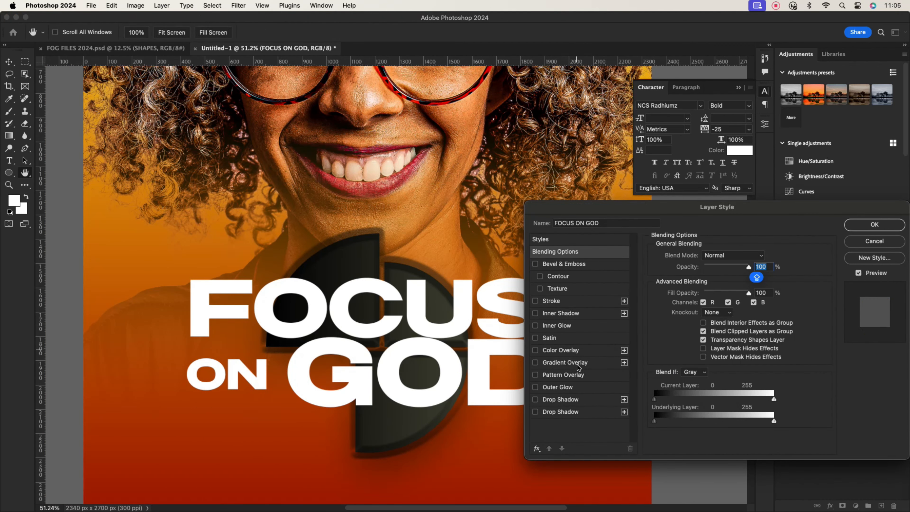
{"action": "left_click", "coordinate": [564, 263]}
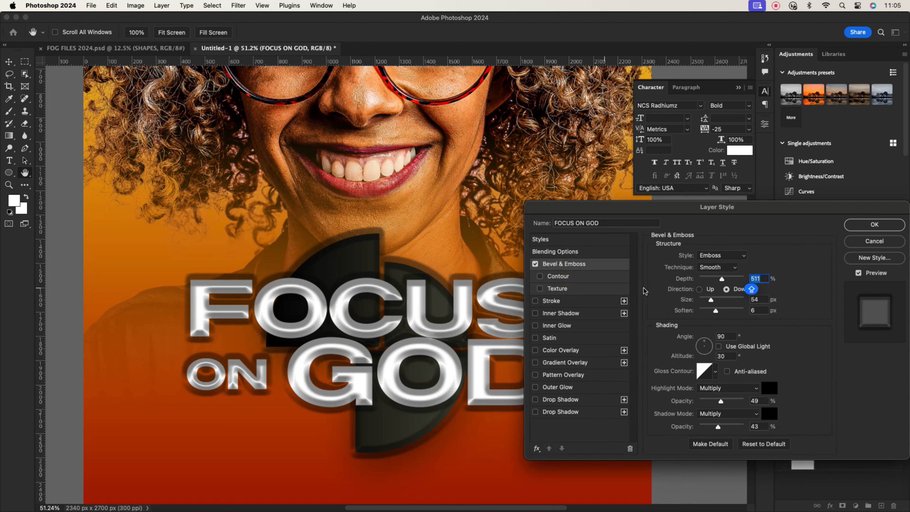
{"action": "left_click_drag", "start_coordinate": [721, 279], "coordinate": [709, 302]}
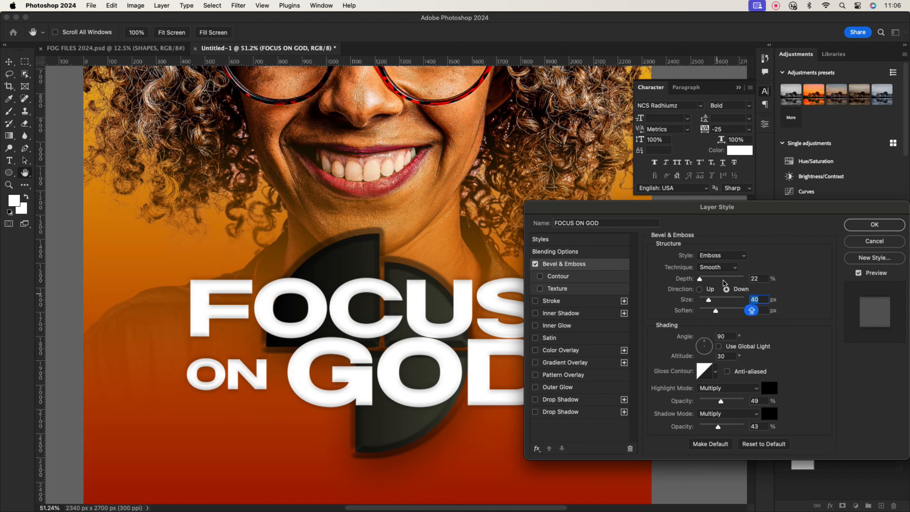
- Try the Inner Bevel style for the title's bevel and return it to Emboss
{"action": "left_click", "coordinate": [734, 255]}
{"action": "left_click", "coordinate": [722, 248]}
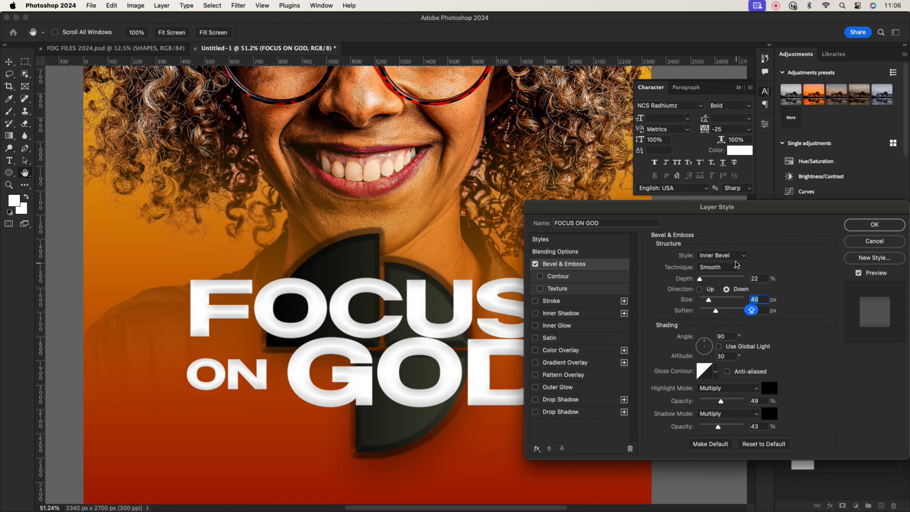
{"action": "left_click", "coordinate": [722, 255]}
{"action": "left_click", "coordinate": [719, 264]}
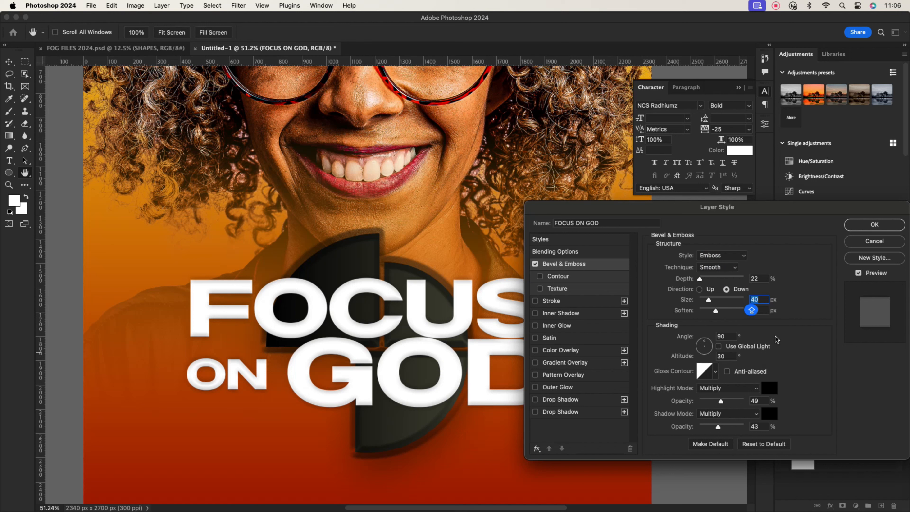
- Add a white outside Stroke of 8 px to the title
{"action": "left_click", "coordinate": [554, 301]}
{"action": "left_click", "coordinate": [677, 330]}
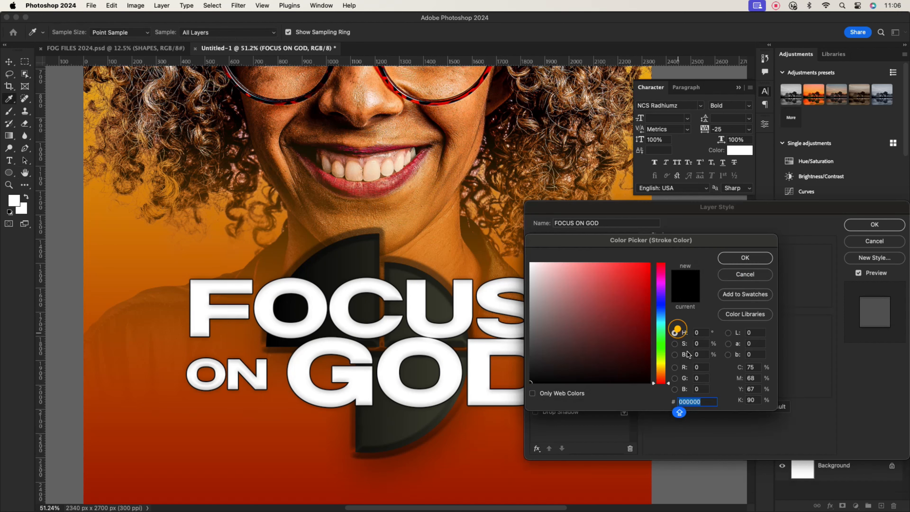
{"action": "left_click", "coordinate": [539, 274]}
{"action": "left_click", "coordinate": [739, 256]}
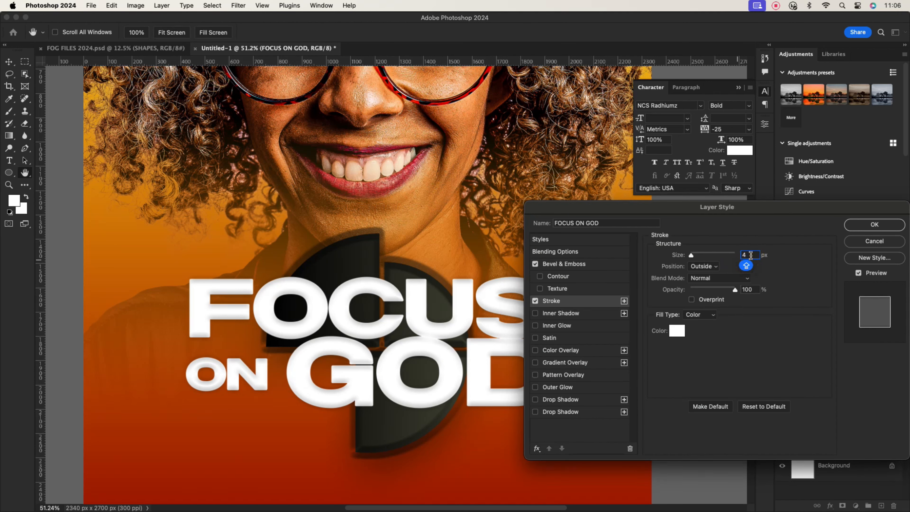
{"action": "type", "text": "8"}
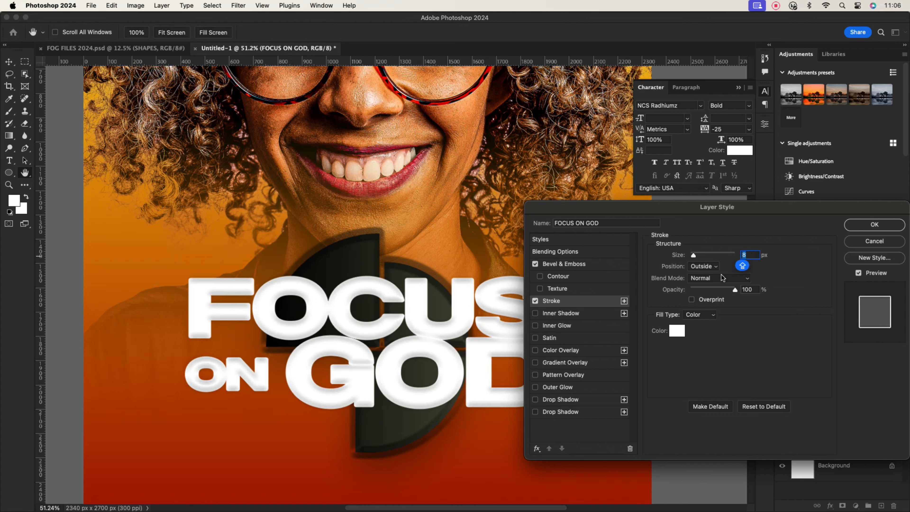
- Add a Gradient Overlay to the title using the light grey-to-white preset listed below the Neutrals group
{"action": "left_click", "coordinate": [565, 362]}
{"action": "left_click", "coordinate": [715, 281]}
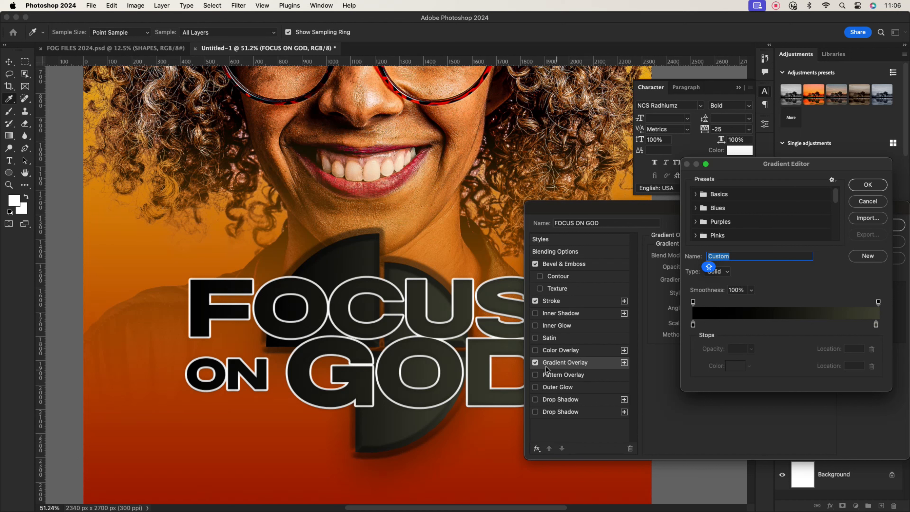
{"action": "left_click_drag", "start_coordinate": [835, 195], "coordinate": [844, 260]}
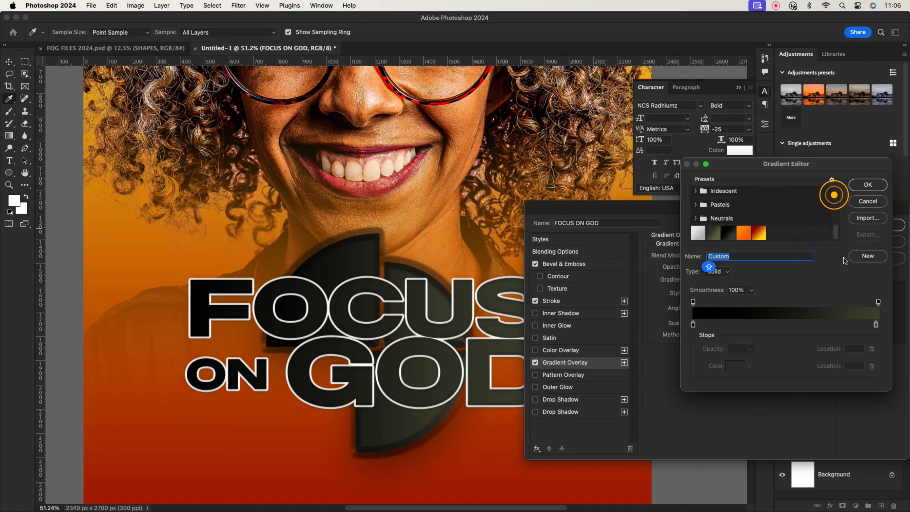
{"action": "left_click", "coordinate": [698, 233]}
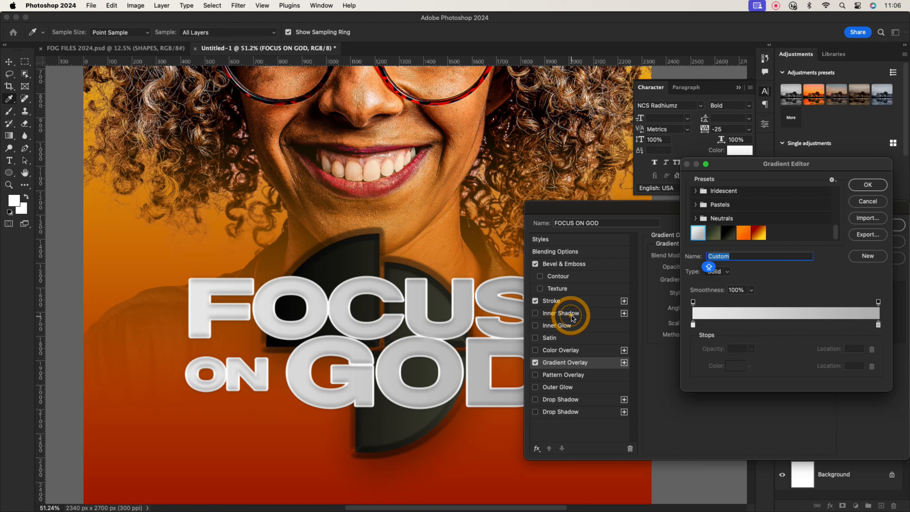
{"action": "key", "text": "Return"}
- Add an Inner Shadow to the title with 44% opacity, 29 px distance, 53% choke and 27 px size
{"action": "left_click", "coordinate": [561, 314]}
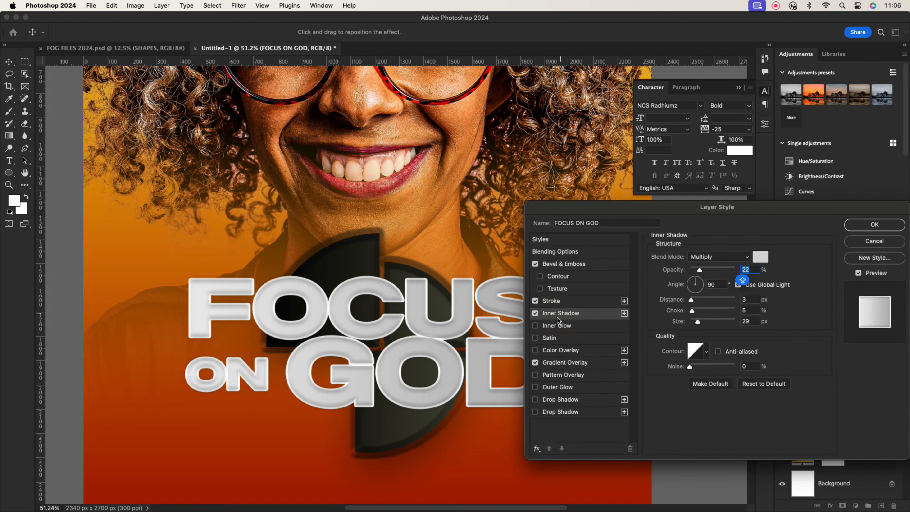
{"action": "type", "text": "44"}
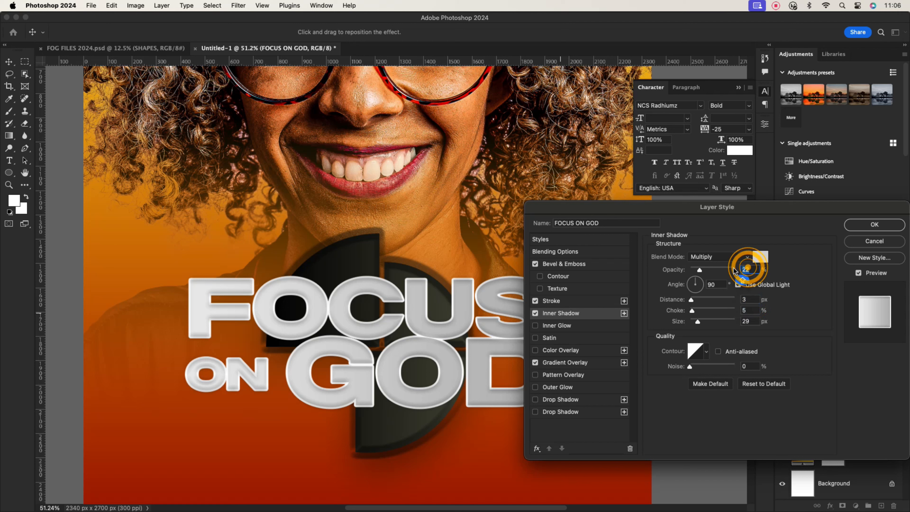
{"action": "left_click", "coordinate": [749, 299]}
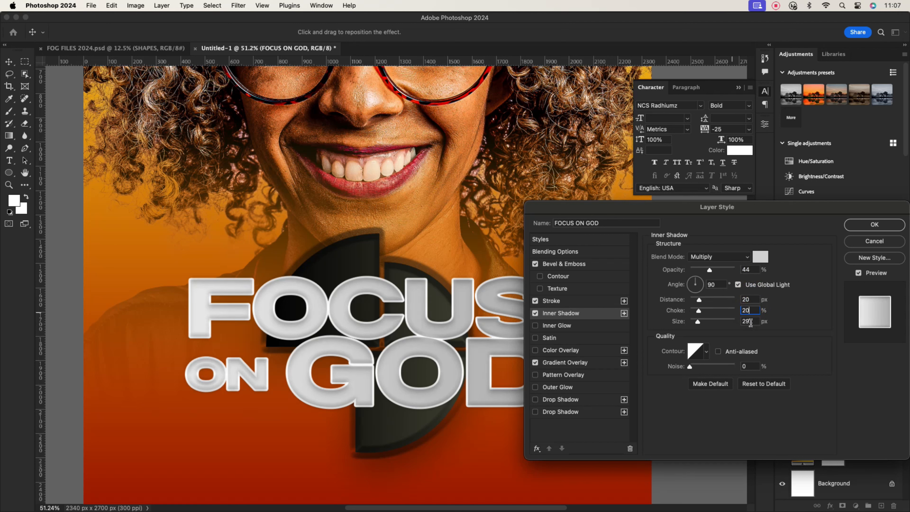
{"action": "left_click", "coordinate": [750, 322]}
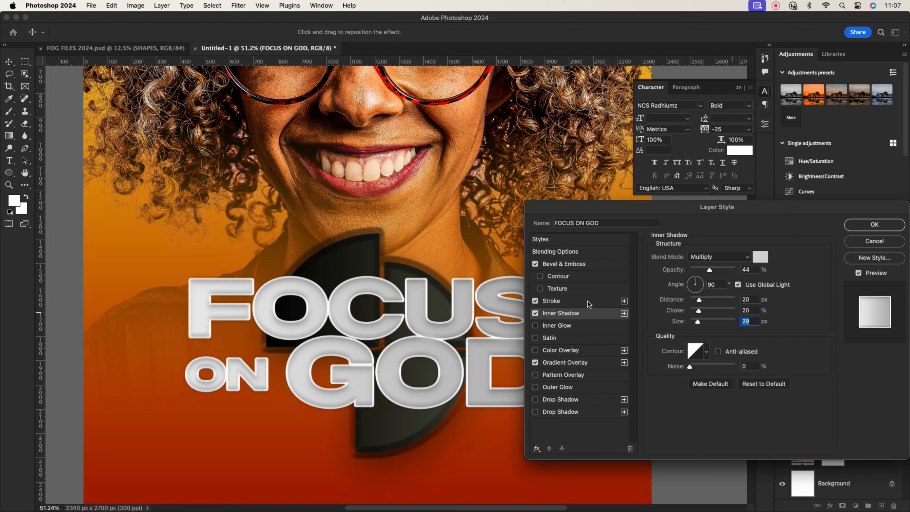
{"action": "left_click_drag", "start_coordinate": [699, 299], "coordinate": [693, 321]}
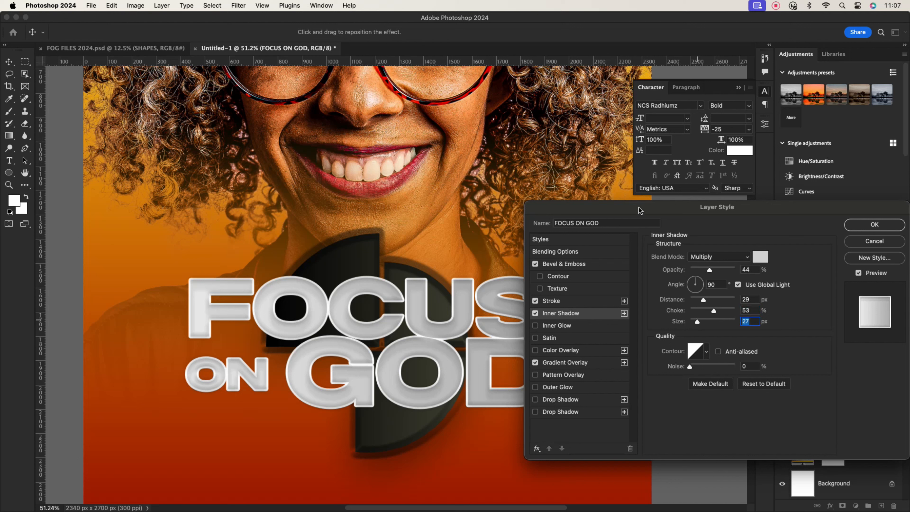
- Add a black Multiply Drop Shadow to the title with 90% opacity, 19 px distance, 82% spread and 7 px size
{"action": "left_click_drag", "start_coordinate": [640, 208], "coordinate": [639, 206]}
{"action": "left_click", "coordinate": [573, 411]}
{"action": "mouse_move", "coordinate": [718, 319]}
{"action": "left_mouse_down"}
{"action": "mouse_move", "coordinate": [691, 322]}
{"action": "mouse_move", "coordinate": [716, 298]}
{"action": "mouse_move", "coordinate": [705, 298]}
{"action": "mouse_move", "coordinate": [725, 310]}
{"action": "mouse_move", "coordinate": [717, 303]}
{"action": "left_mouse_up"}
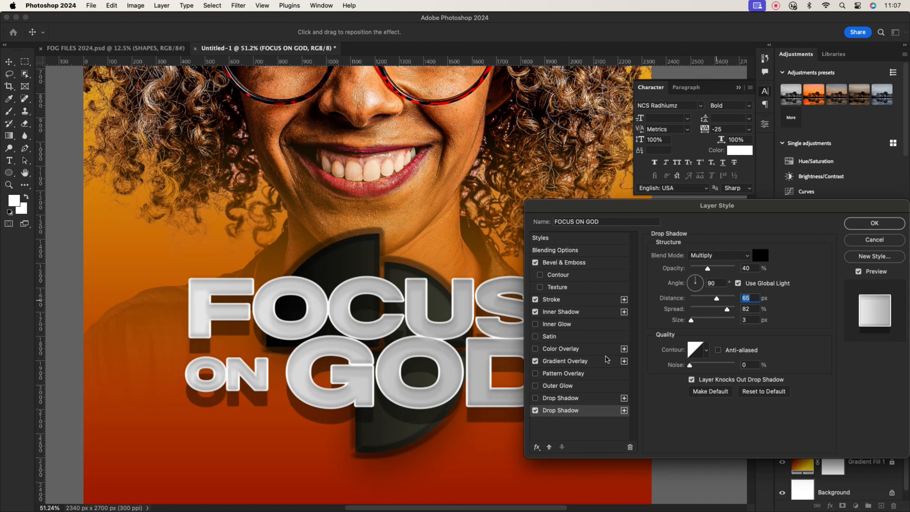
{"action": "left_click_drag", "start_coordinate": [715, 302], "coordinate": [700, 302]}
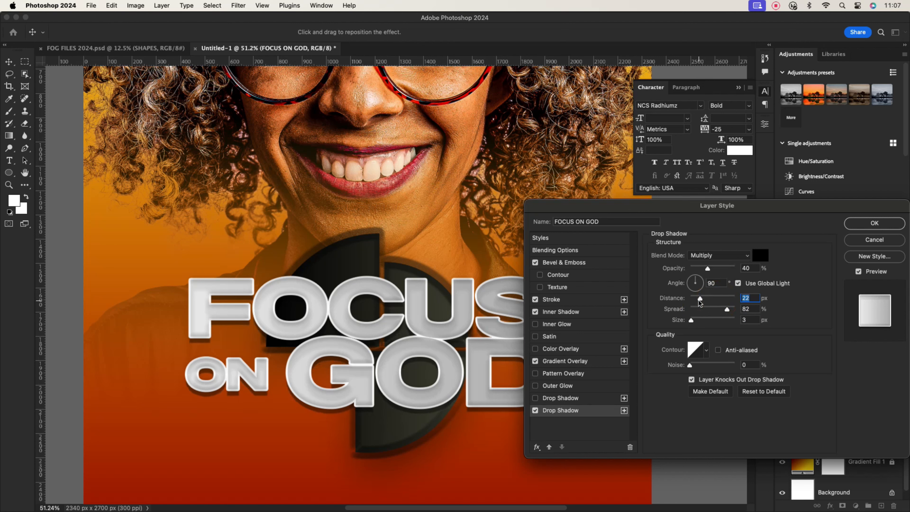
{"action": "left_click_drag", "start_coordinate": [662, 205], "coordinate": [684, 206]}
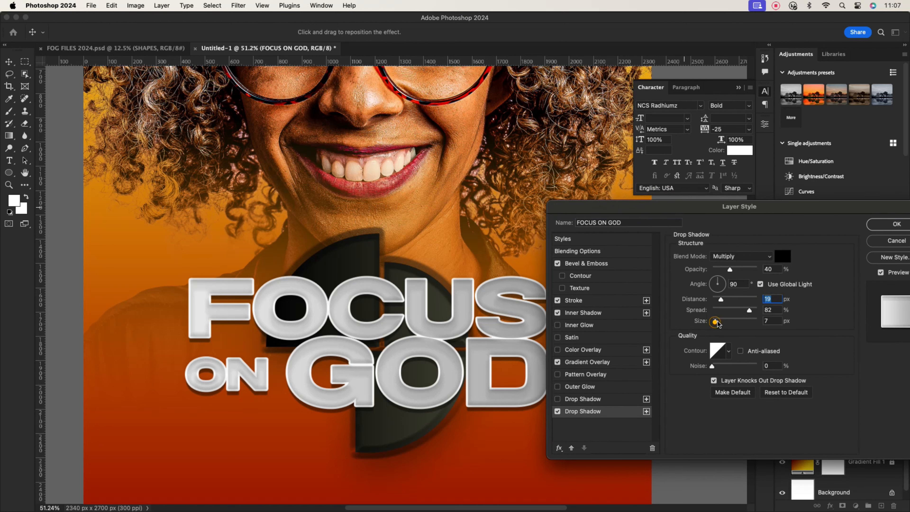
{"action": "left_click_drag", "start_coordinate": [717, 322], "coordinate": [716, 323]}
{"action": "left_click", "coordinate": [753, 310]}
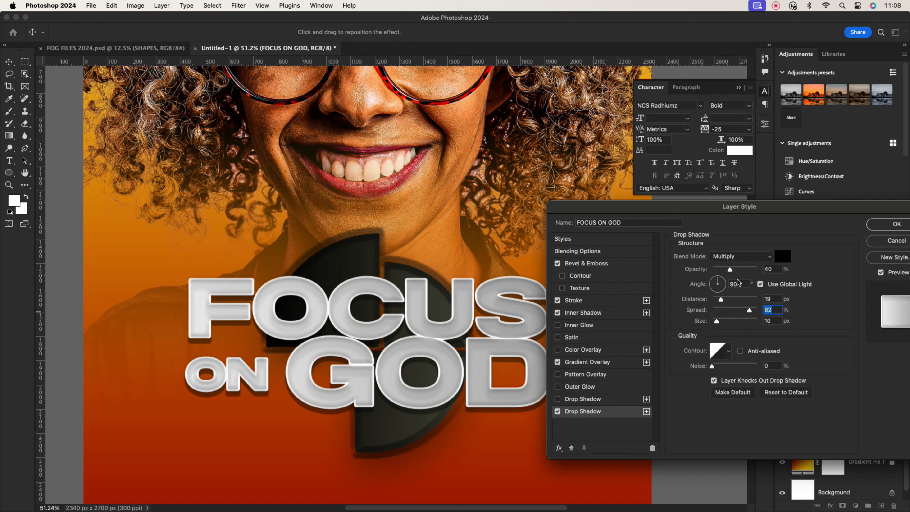
{"action": "left_click_drag", "start_coordinate": [730, 269], "coordinate": [757, 270]}
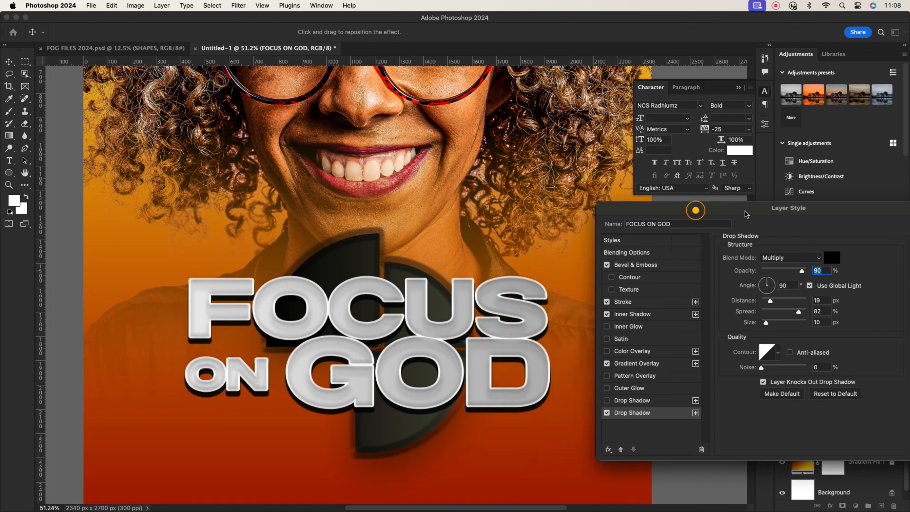
{"action": "left_click_drag", "start_coordinate": [746, 211], "coordinate": [679, 211]}
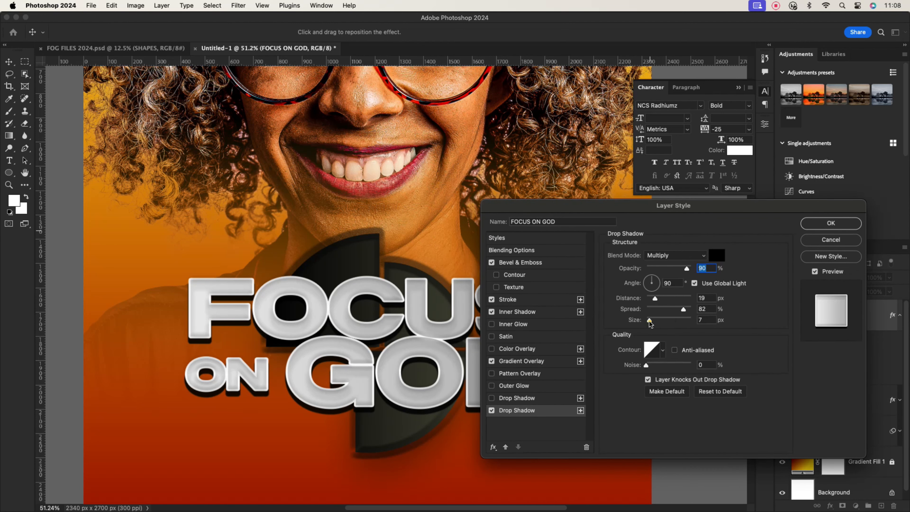
{"action": "left_click_drag", "start_coordinate": [650, 322], "coordinate": [649, 321]}
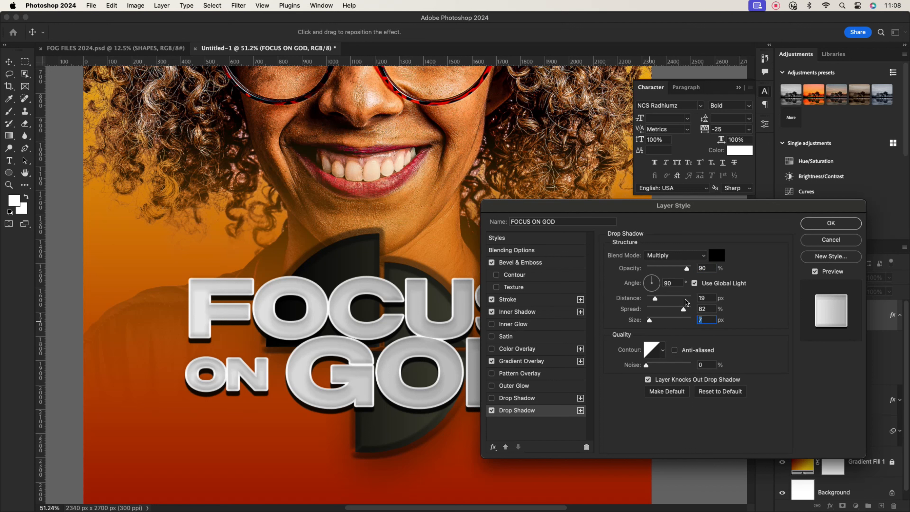
{"action": "left_click", "coordinate": [827, 224]}
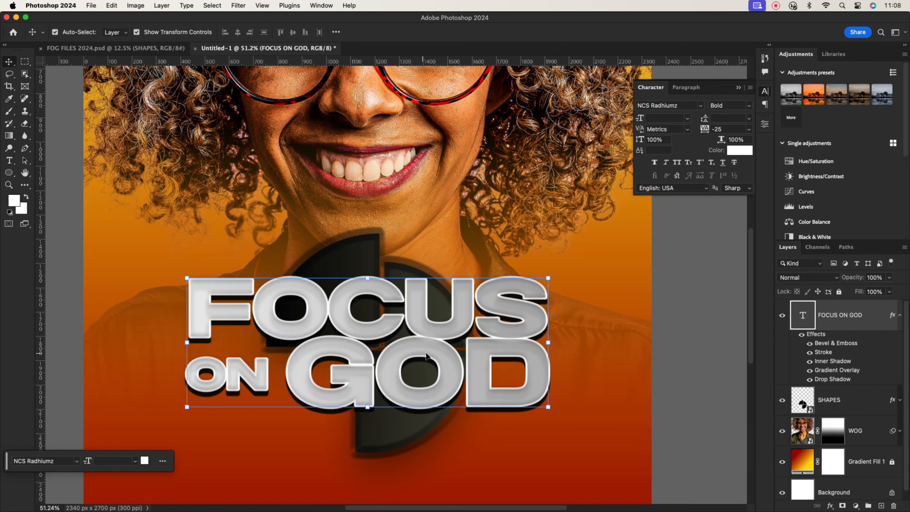
- Set the leading of the word FOCUS in the title to 64 pt
{"action": "scroll", "coordinate": [386, 334], "scroll_direction": "down", "scroll_amount": 3}
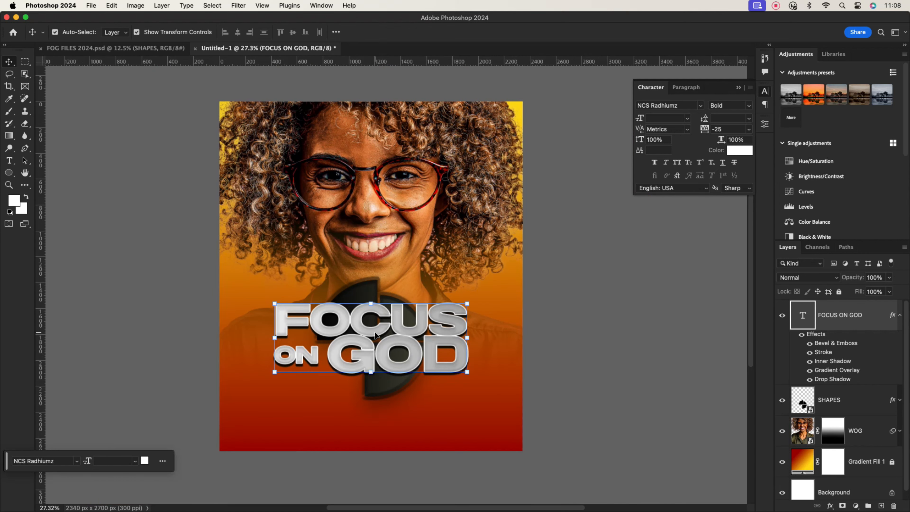
{"action": "scroll", "coordinate": [375, 335], "scroll_direction": "up", "scroll_amount": 3}
{"action": "double_click", "coordinate": [527, 304]}
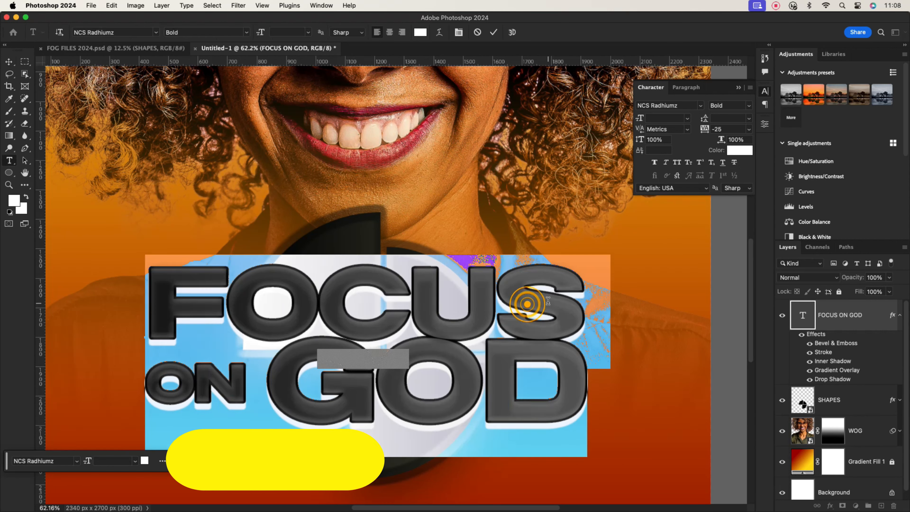
{"action": "left_click_drag", "start_coordinate": [548, 301], "coordinate": [168, 257]}
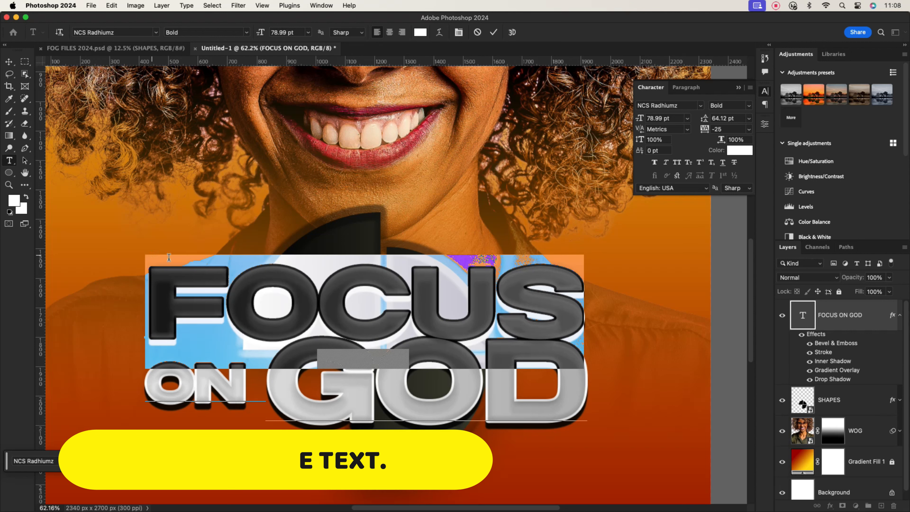
{"action": "left_click", "coordinate": [726, 118]}
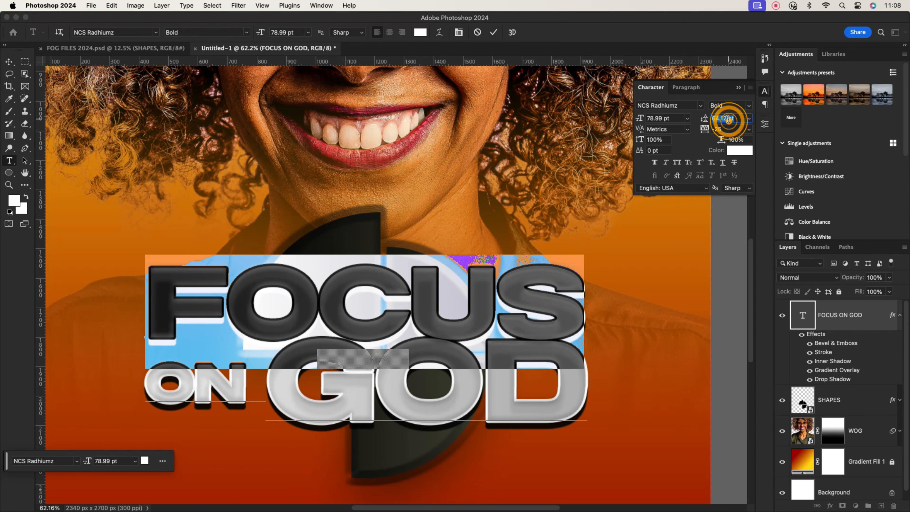
{"action": "type", "text": "66"}
{"action": "key", "text": "Return"}
- Increase the leading of the word GOD to 72 pt and commit the text edit
{"action": "left_click_drag", "start_coordinate": [589, 367], "coordinate": [294, 368]}
{"action": "left_click", "coordinate": [725, 119]}
{"action": "type", "text": "71"}
{"action": "key", "text": "Return"}
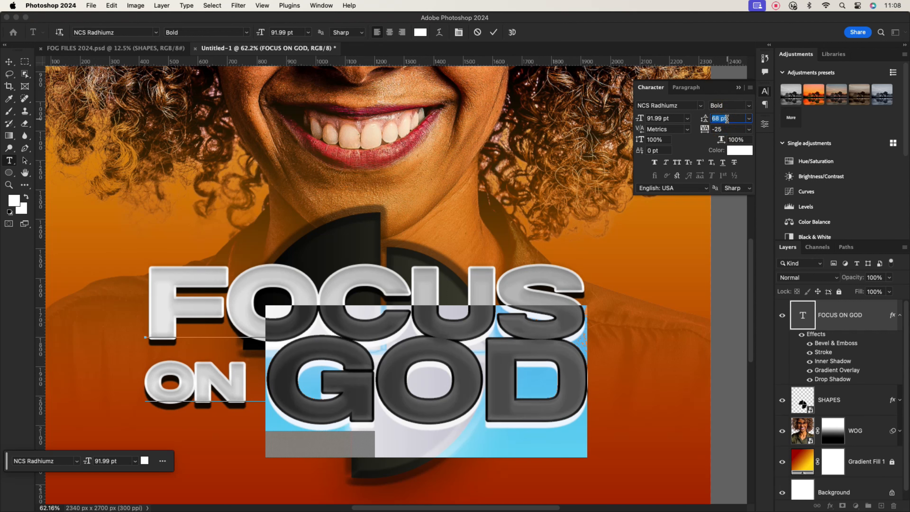
{"action": "key", "text": "Up"}
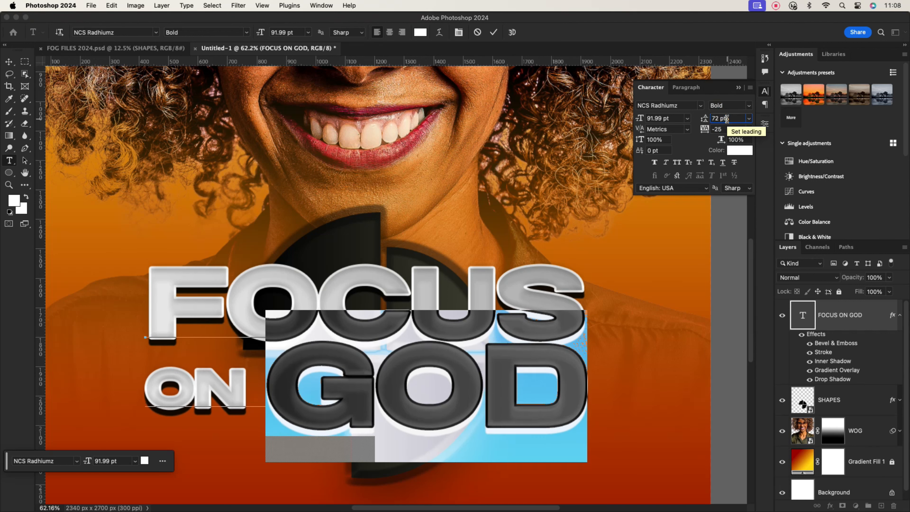
{"action": "left_click", "coordinate": [494, 32]}
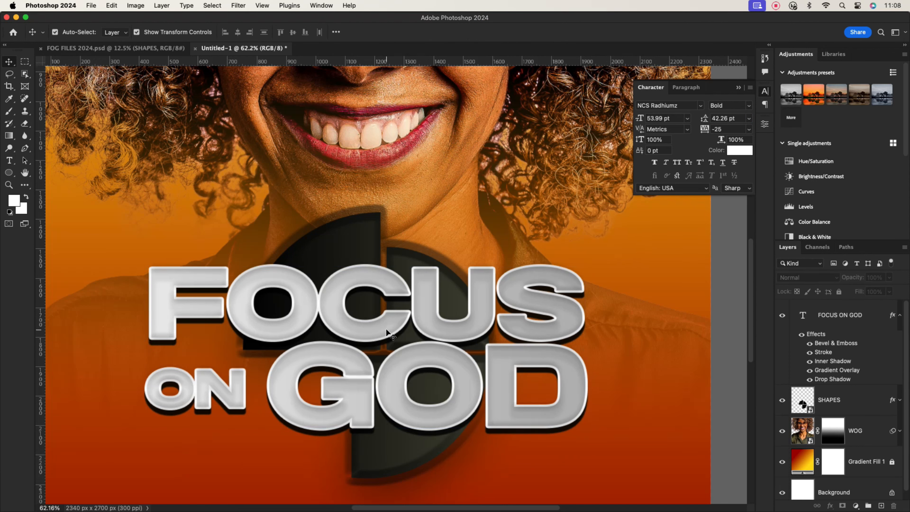
- Enlarge the word ON in the title to a font size of 57 pt
{"action": "scroll", "coordinate": [387, 333], "scroll_direction": "down", "scroll_amount": 4}
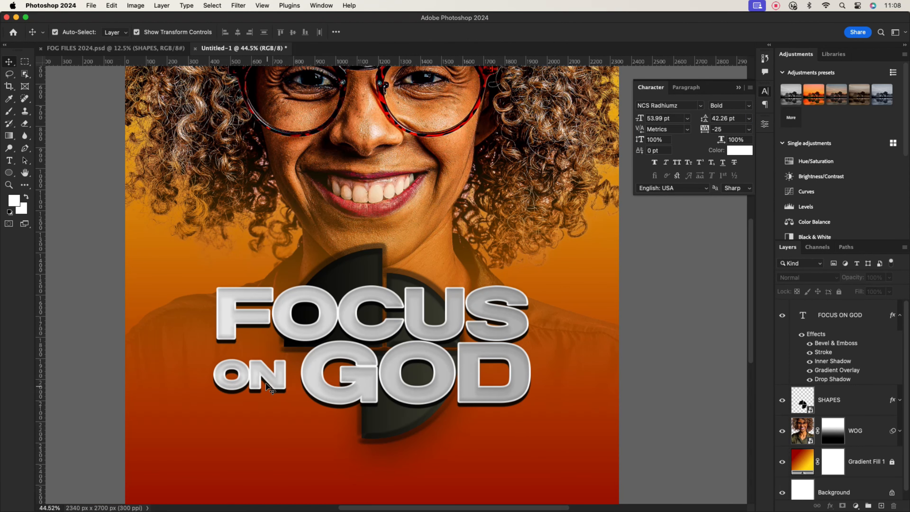
{"action": "double_click", "coordinate": [264, 376]}
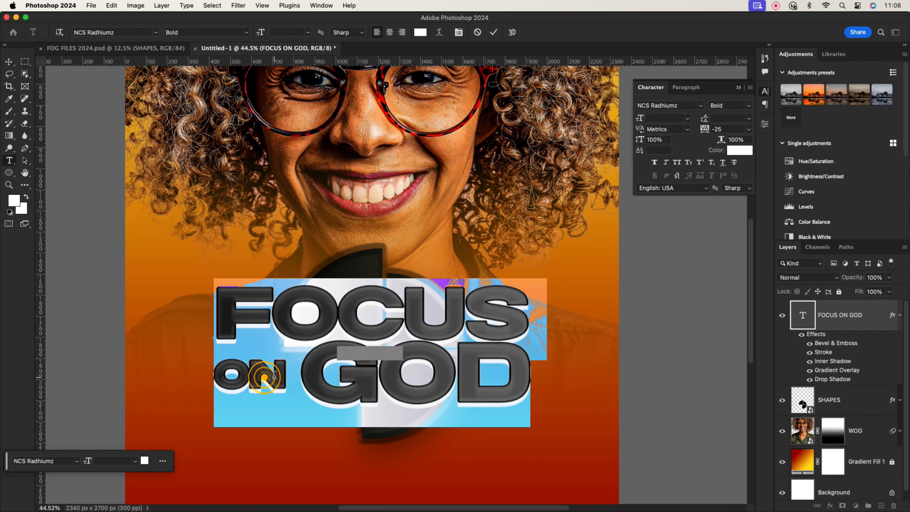
{"action": "left_click_drag", "start_coordinate": [286, 376], "coordinate": [214, 376]}
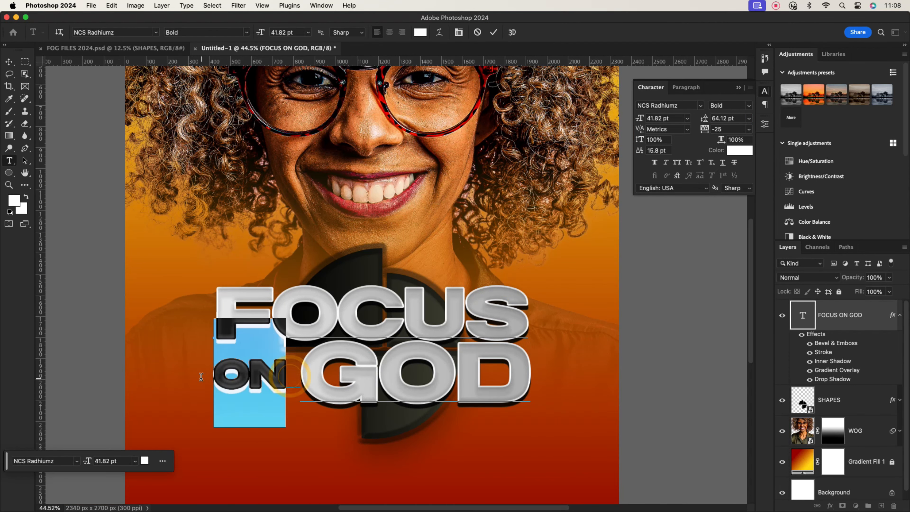
{"action": "left_click", "coordinate": [659, 118]}
{"action": "key", "text": "Up"}
{"action": "key", "text": "Up"}
{"action": "key", "text": "Up"}
{"action": "key", "text": "Up"}
{"action": "key", "text": "Up"}
{"action": "key", "text": "Up"}
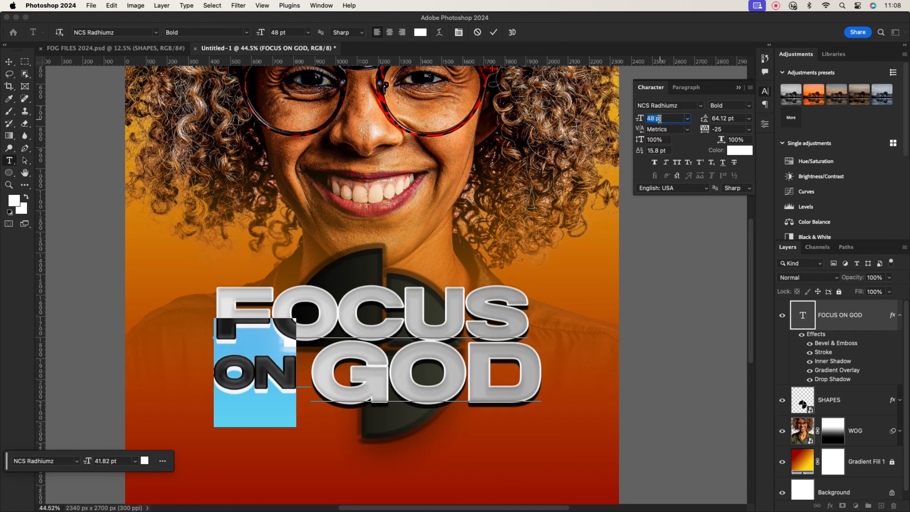
{"action": "key", "text": "Up"}
{"action": "key", "text": "Up"}
{"action": "key", "text": "Up"}
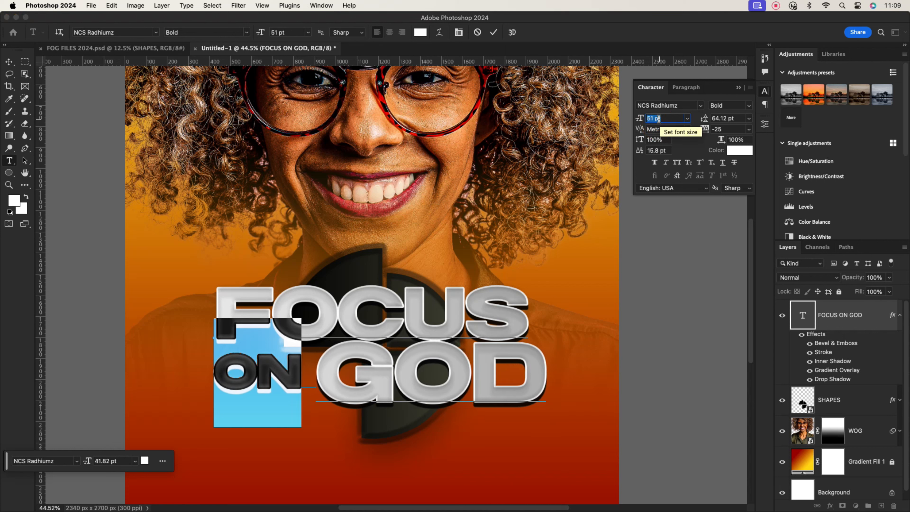
{"action": "key", "text": "Up"}
{"action": "key", "text": "Up"}
{"action": "key", "text": "Up"}
{"action": "key", "text": "Up"}
{"action": "key", "text": "Up"}
{"action": "key", "text": "Up"}
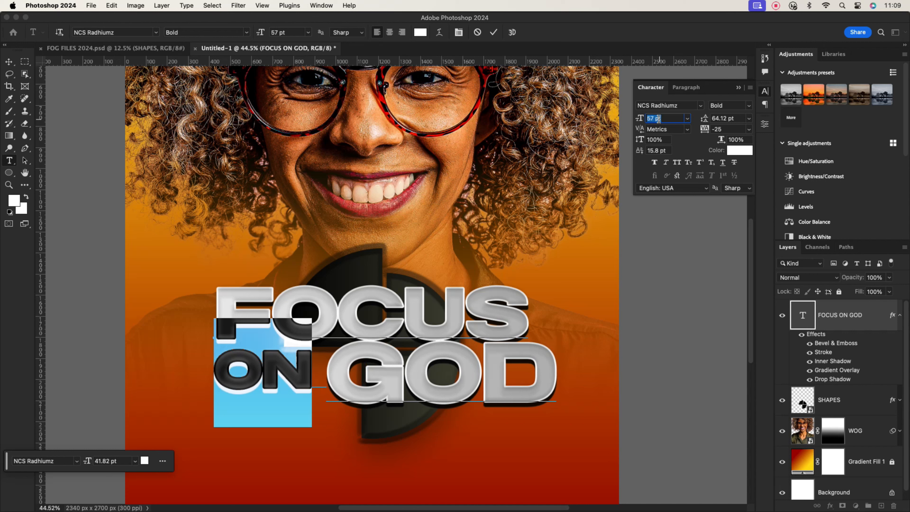
- Enlarge the word FOCUS to a font size of 85 pt
{"action": "left_click", "coordinate": [445, 306]}
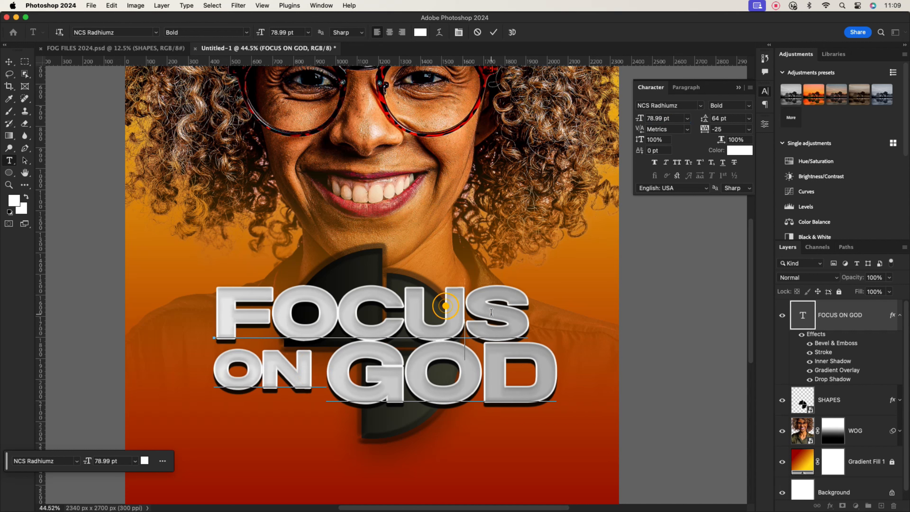
{"action": "left_click_drag", "start_coordinate": [529, 310], "coordinate": [215, 312]}
{"action": "left_click", "coordinate": [660, 118]}
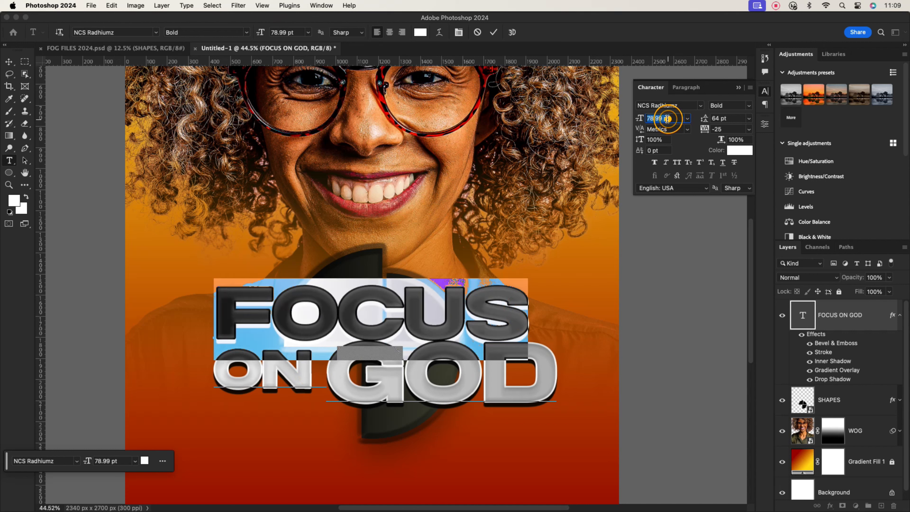
{"action": "type", "text": "80"}
{"action": "key", "text": "Return"}
{"action": "key", "text": "Up"}
{"action": "key", "text": "Up"}
{"action": "key", "text": "Up"}
{"action": "key", "text": "Up"}
{"action": "key", "text": "Up"}
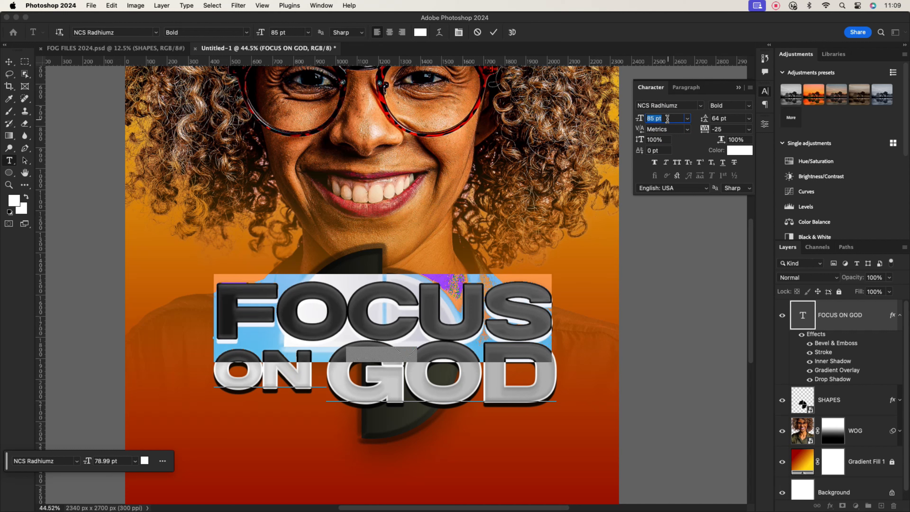
- Raise the leading of the word GOD to 73 pt and commit the text edit
{"action": "left_click", "coordinate": [511, 356]}
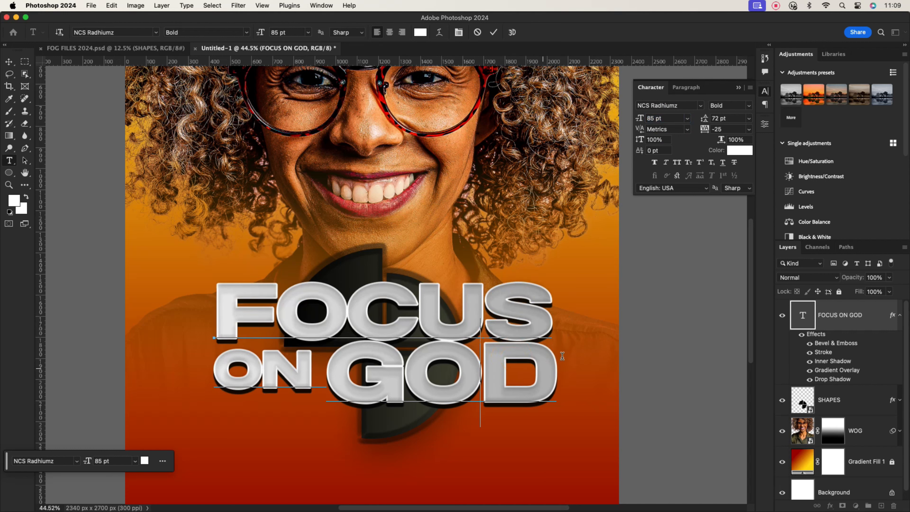
{"action": "left_click_drag", "start_coordinate": [562, 355], "coordinate": [214, 369]}
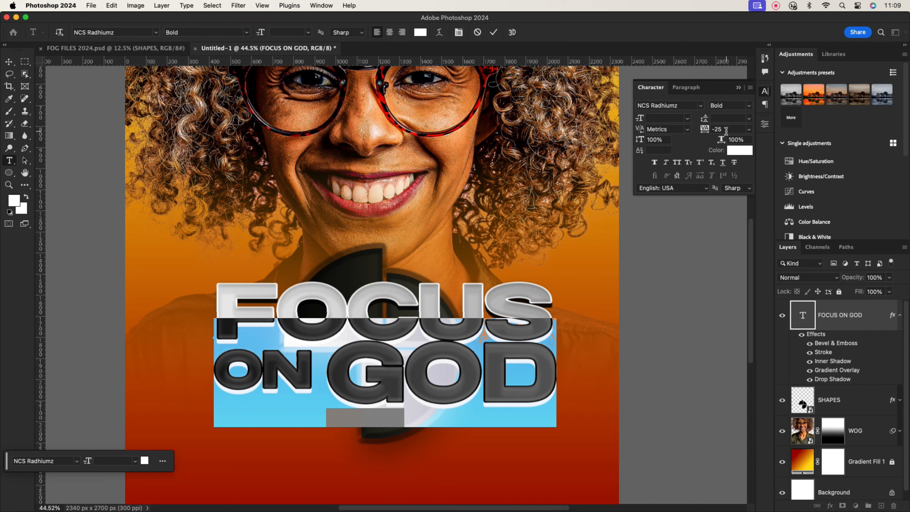
{"action": "left_click", "coordinate": [400, 367]}
{"action": "double_click", "coordinate": [487, 376]}
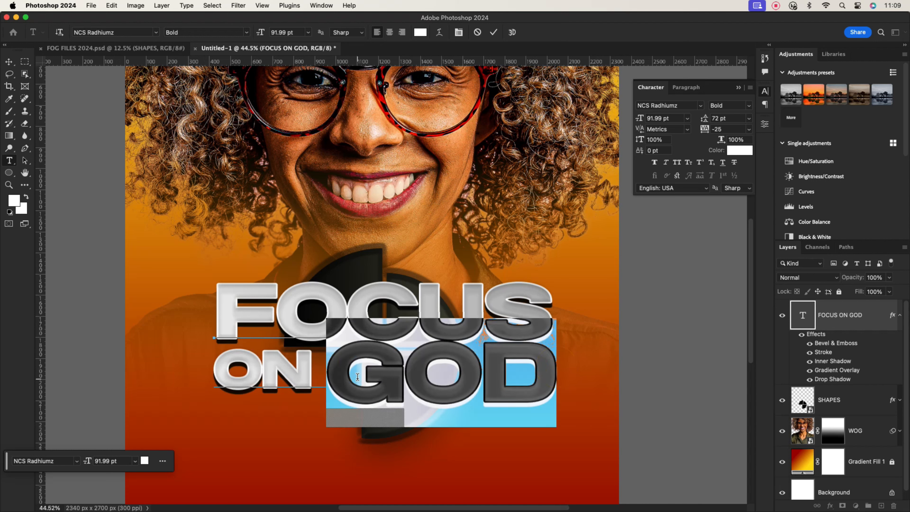
{"action": "left_click", "coordinate": [725, 118]}
{"action": "key", "text": "Up"}
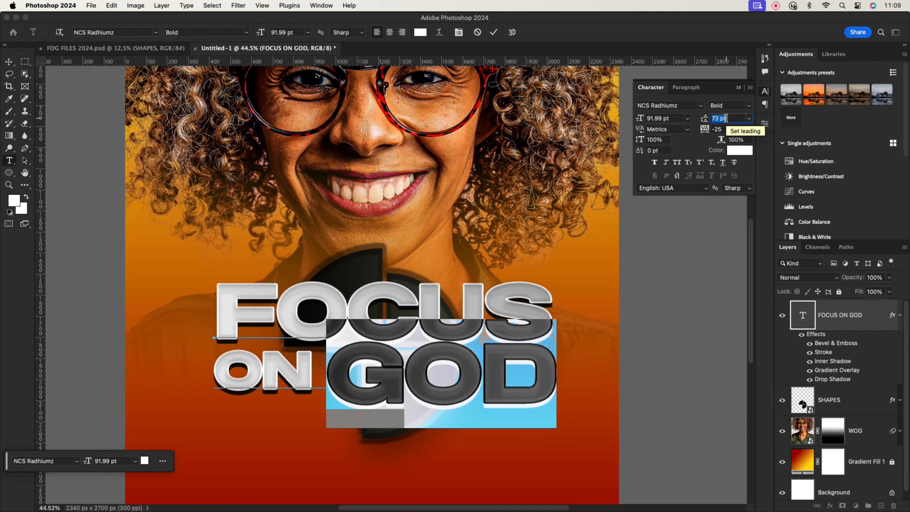
{"action": "left_click", "coordinate": [493, 32]}
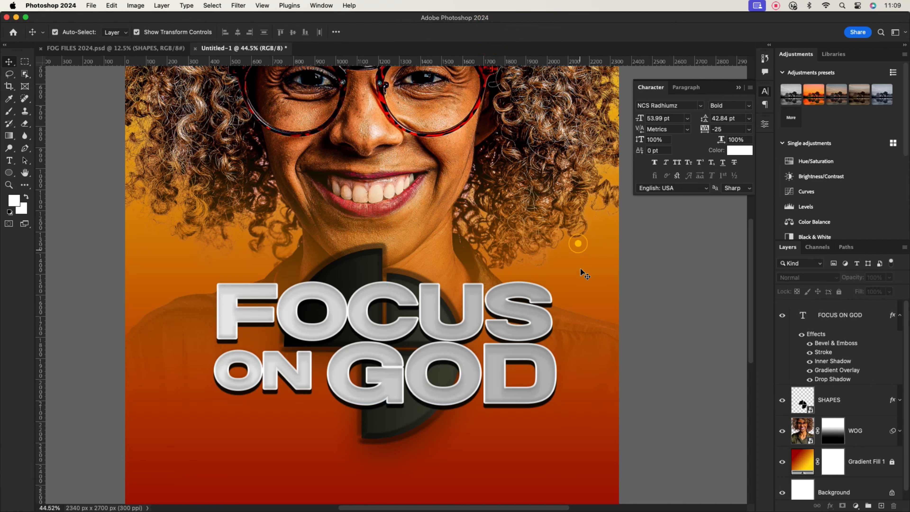
- Nudge the FOCUS ON GOD title slightly left and down over the dark shapes, leaving nothing selected
{"action": "scroll", "coordinate": [455, 300], "scroll_direction": "down", "scroll_amount": 1}
{"action": "scroll", "coordinate": [455, 300], "scroll_direction": "down", "scroll_amount": 5}
{"action": "scroll", "coordinate": [451, 308], "scroll_direction": "up", "scroll_amount": 1}
{"action": "left_click", "coordinate": [449, 314]}
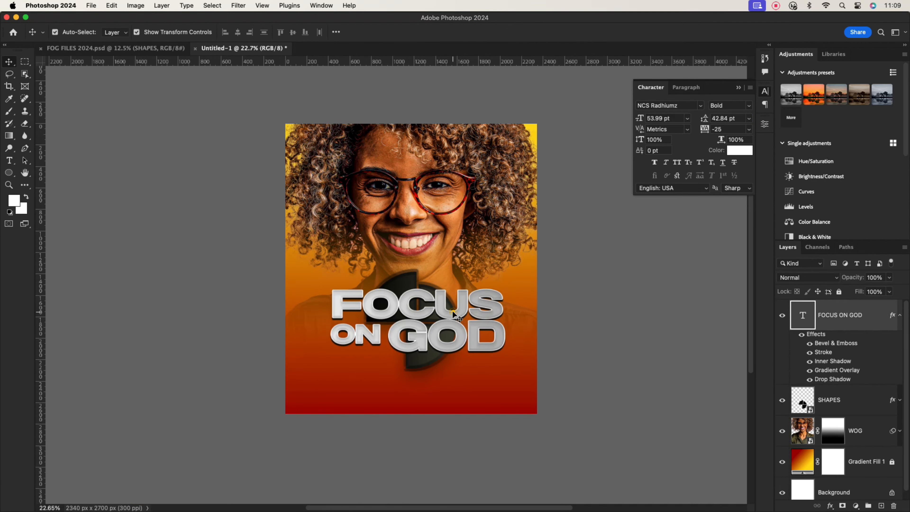
{"action": "left_click_drag", "start_coordinate": [449, 314], "coordinate": [447, 315]}
{"action": "left_click", "coordinate": [493, 274]}
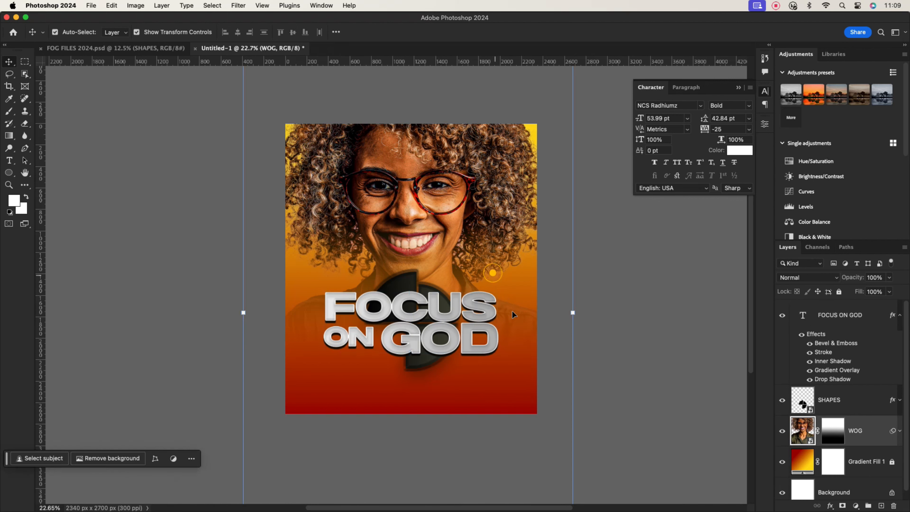
{"action": "left_click", "coordinate": [596, 299]}
- Add a text line reading THAT'S ALL THAT MATTERS below the FOCUS ON GOD title
{"action": "scroll", "coordinate": [421, 377], "scroll_direction": "up", "scroll_amount": 4}
{"action": "key", "text": "t"}
{"action": "left_click", "coordinate": [235, 401]}
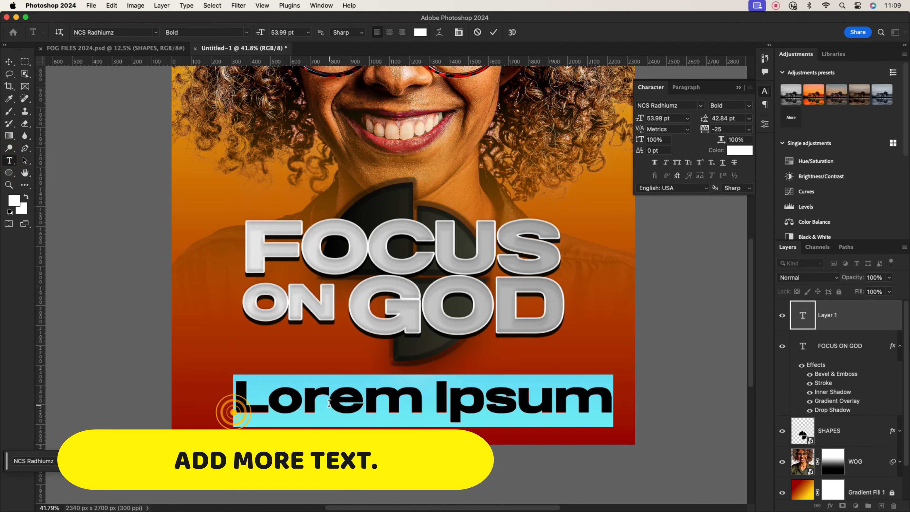
{"action": "type", "text": "THAT'S ALL "}
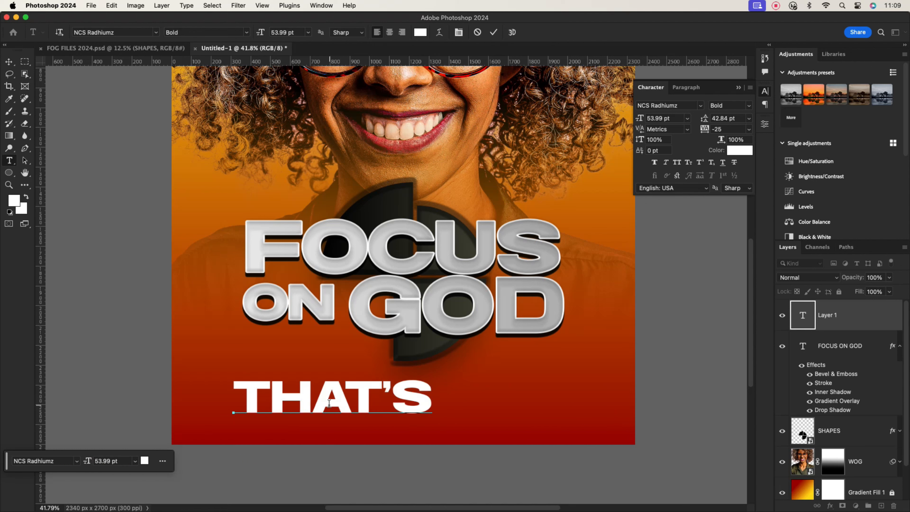
{"action": "type", "text": "TH"}
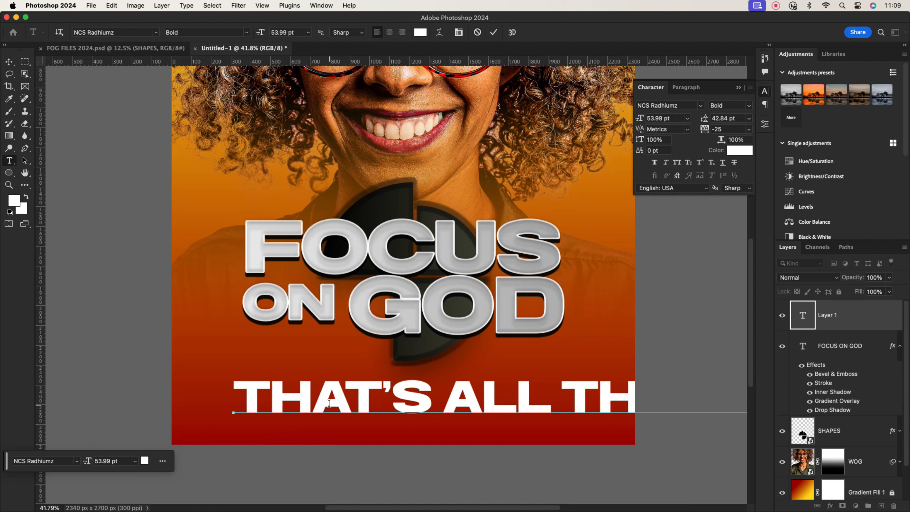
- Scale the THAT'S ALL THAT MATTERS line down to about 36% and place it centred below the title
{"action": "left_click", "coordinate": [9, 62]}
{"action": "left_click_drag", "start_coordinate": [235, 396], "coordinate": [496, 398]}
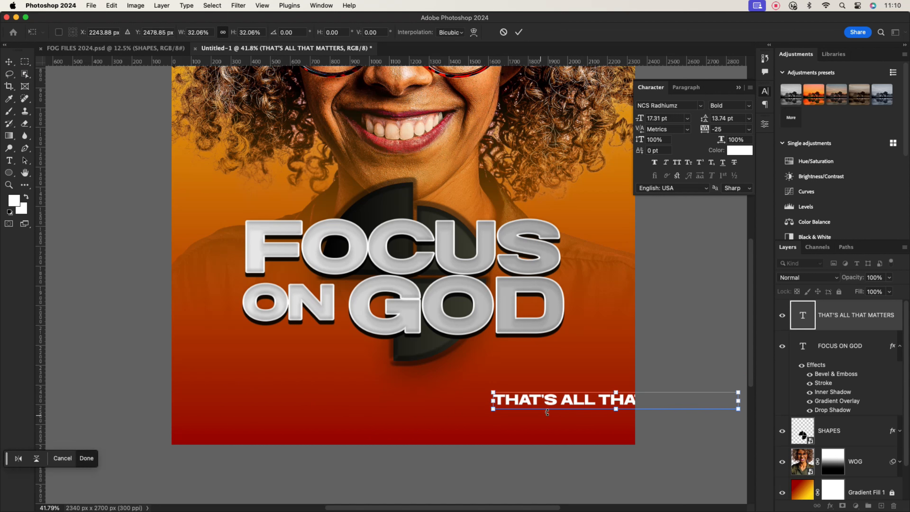
{"action": "left_click_drag", "start_coordinate": [554, 401], "coordinate": [336, 384]}
{"action": "left_click_drag", "start_coordinate": [521, 384], "coordinate": [551, 383]}
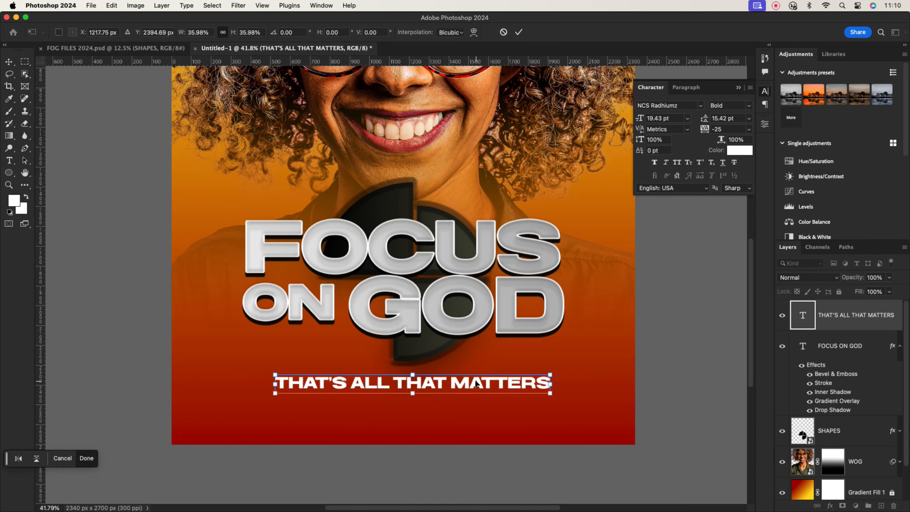
{"action": "left_click_drag", "start_coordinate": [475, 388], "coordinate": [465, 385]}
{"action": "left_click", "coordinate": [519, 32]}
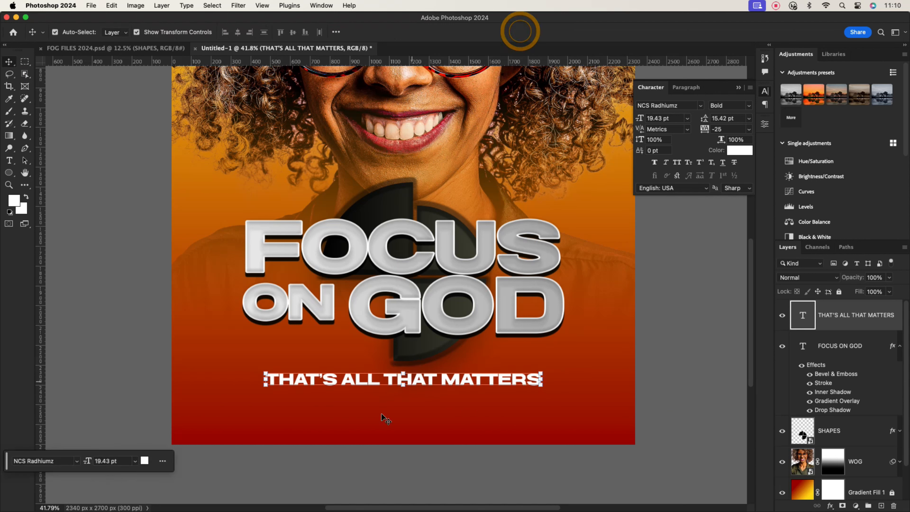
- Duplicate the THAT'S ALL THAT MATTERS line directly beneath the original
{"action": "key", "text": "super+t"}
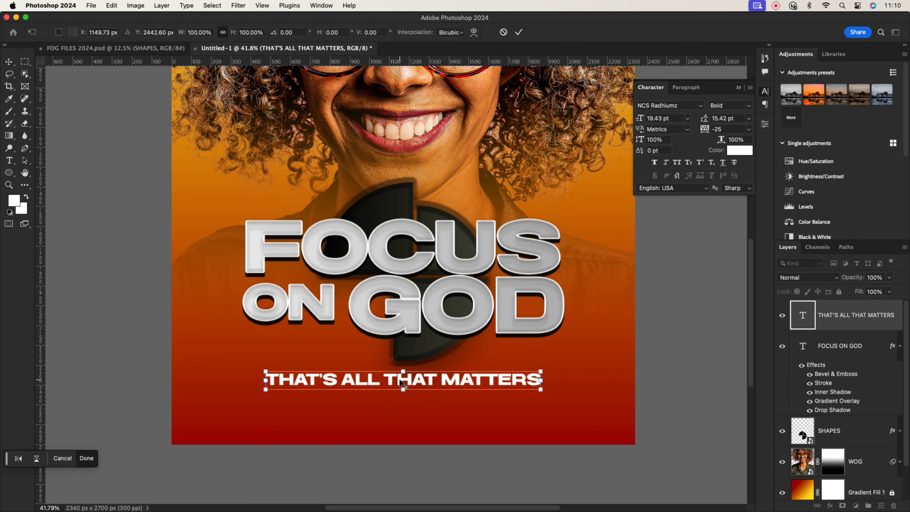
{"action": "left_click_drag", "start_coordinate": [400, 381], "coordinate": [398, 409]}
{"action": "left_click", "coordinate": [516, 32]}
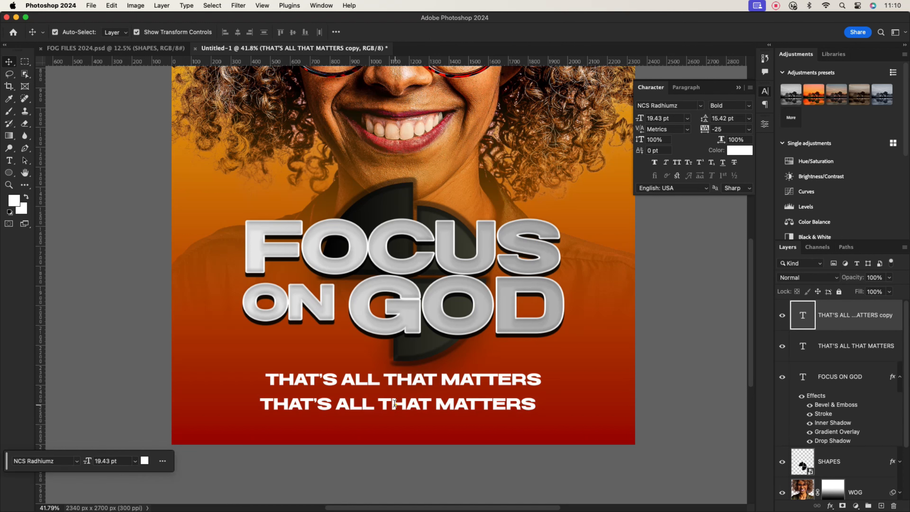
- Replace the text of the duplicated line with A FILM BY THE RIGHTEOUS STUDIO
{"action": "double_click", "coordinate": [460, 401]}
{"action": "type", "text": "A F"}
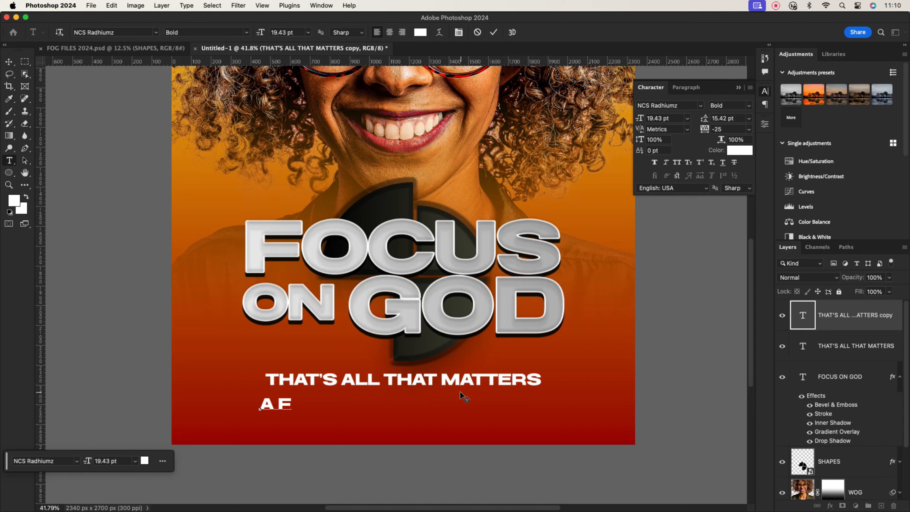
{"action": "type", "text": "ILM BY THE"}
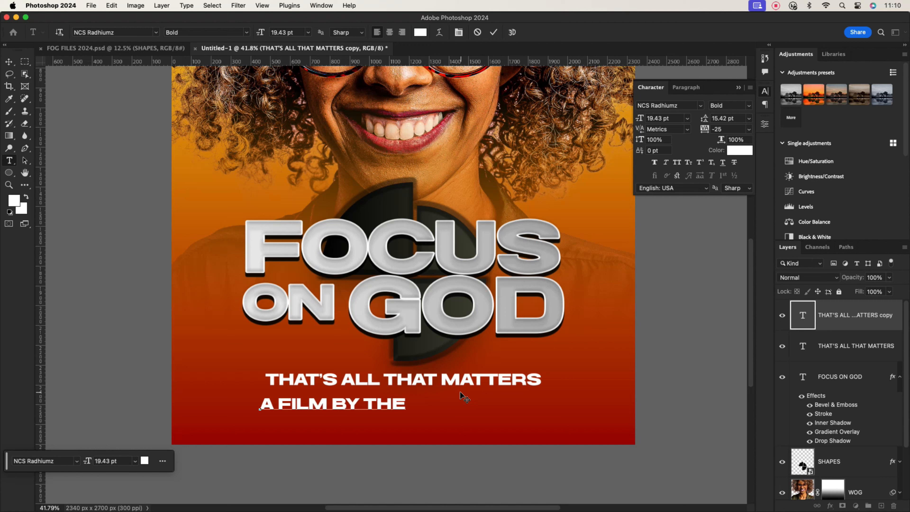
{"action": "type", "text": " R IGHTEOUS"}
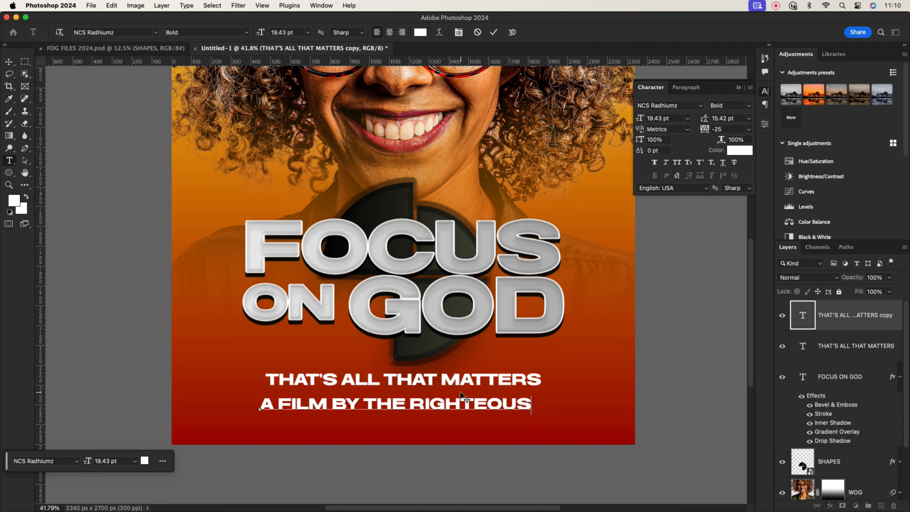
{"action": "type", "text": " STUDIO"}
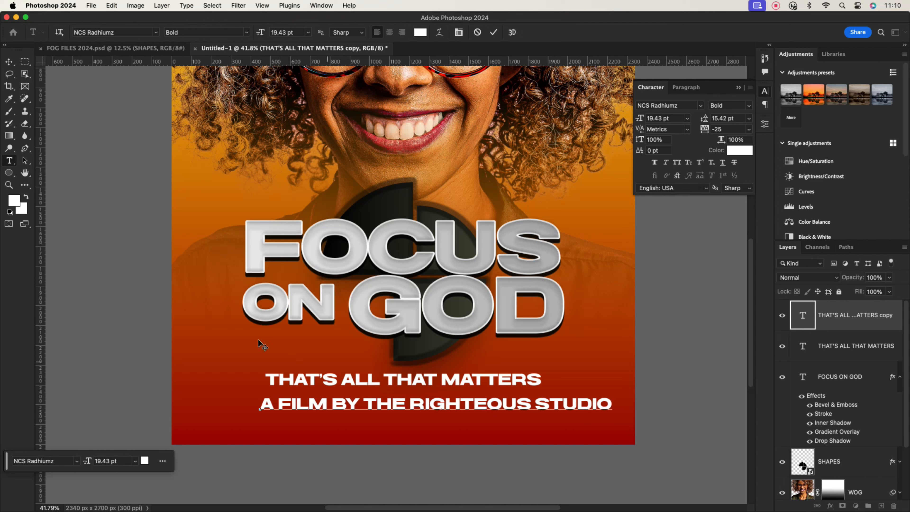
- Reduce the font size of the initial letter A in the film credit line and commit the text edit
{"action": "left_click_drag", "start_coordinate": [271, 405], "coordinate": [259, 405]}
{"action": "left_click", "coordinate": [673, 119]}
{"action": "type", "text": "10"}
{"action": "key", "text": "Return"}
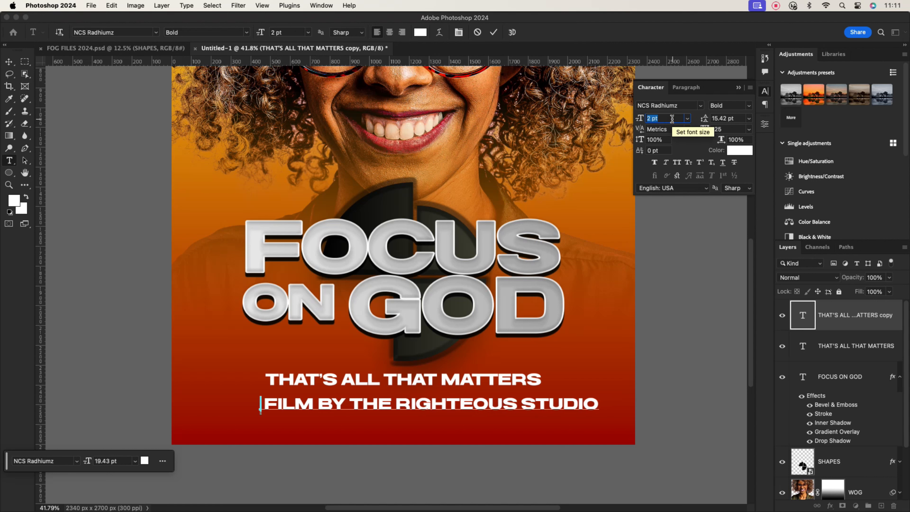
{"action": "key", "text": "super+t"}
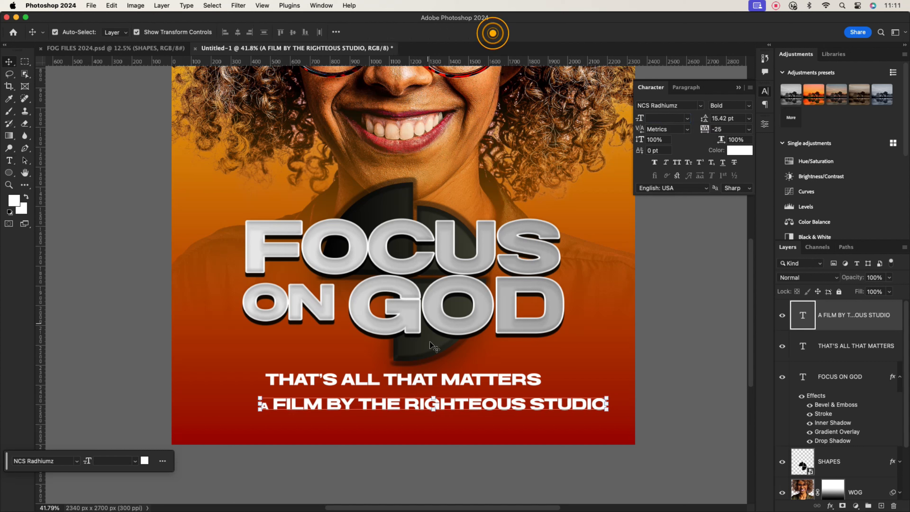
- Change the font style of the A FILM BY THE RIGHTEOUS STUDIO line to Light
{"action": "left_click", "coordinate": [751, 106]}
{"action": "left_click", "coordinate": [519, 32]}
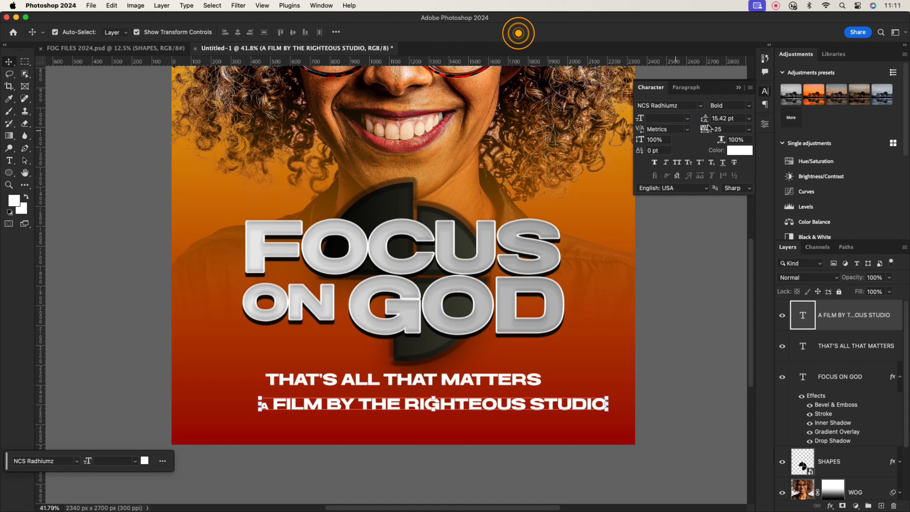
{"action": "left_click", "coordinate": [751, 105]}
{"action": "left_click", "coordinate": [720, 99]}
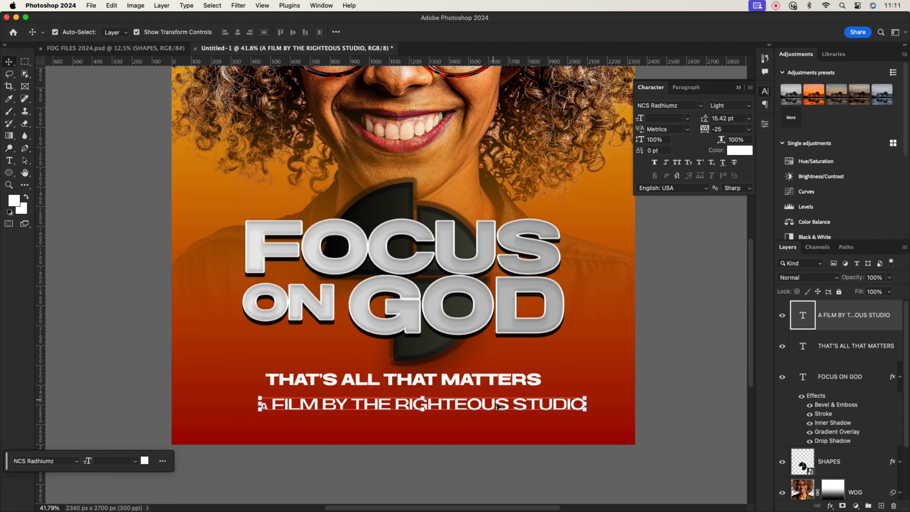
- Set the words FILM BY THE RIGHTEOUS STUDIO to a font size of 14 pt and commit the text edit
{"action": "double_click", "coordinate": [474, 404]}
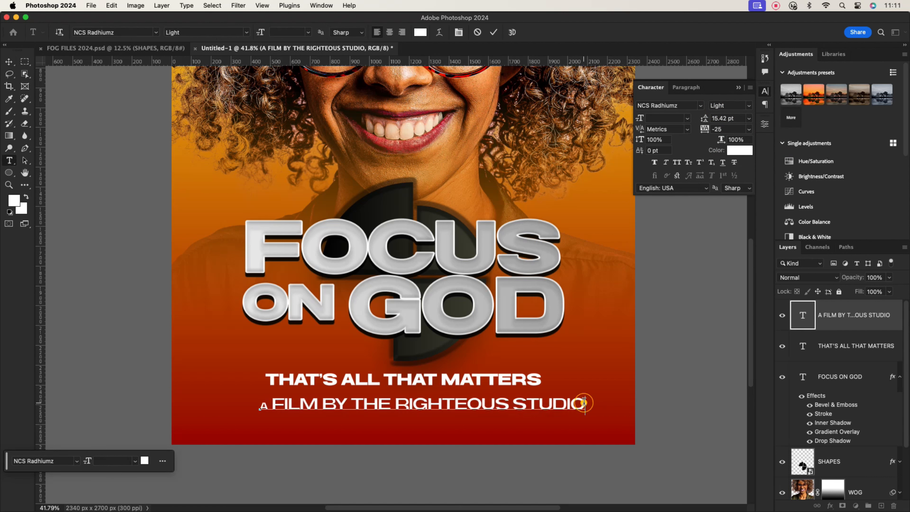
{"action": "left_click_drag", "start_coordinate": [586, 404], "coordinate": [282, 402]}
{"action": "left_click", "coordinate": [667, 119]}
{"action": "key", "text": "Up"}
{"action": "key", "text": "Up"}
{"action": "key", "text": "Down"}
{"action": "key", "text": "Down"}
{"action": "key", "text": "Down"}
{"action": "key", "text": "Down"}
{"action": "key", "text": "Down"}
{"action": "key", "text": "Down"}
{"action": "key", "text": "Down"}
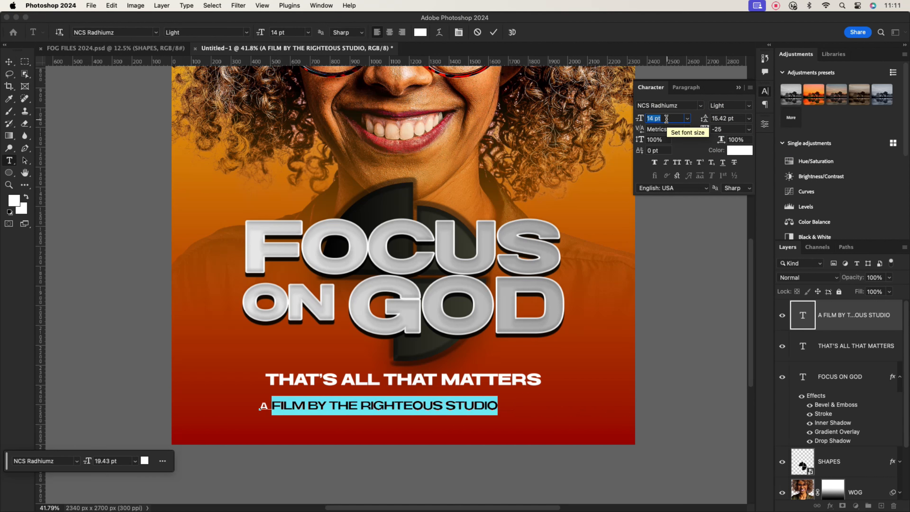
{"action": "key", "text": "Return"}
{"action": "left_click", "coordinate": [194, 355]}
{"action": "left_click", "coordinate": [569, 360]}
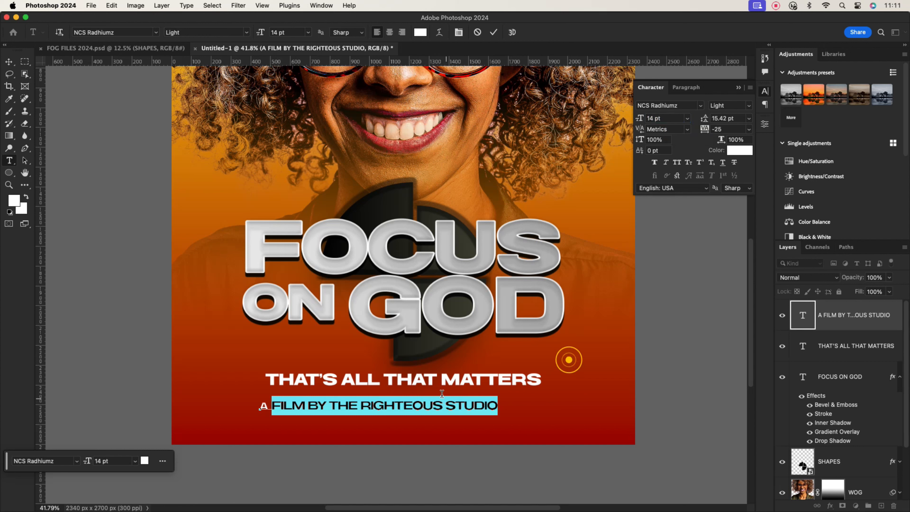
{"action": "left_click", "coordinate": [494, 32]}
- Move the film credit line so it sits centred closely beneath the THAT'S ALL THAT MATTERS line
{"action": "key", "text": "v"}
{"action": "left_click_drag", "start_coordinate": [412, 407], "coordinate": [430, 400]}
{"action": "left_click", "coordinate": [389, 435]}
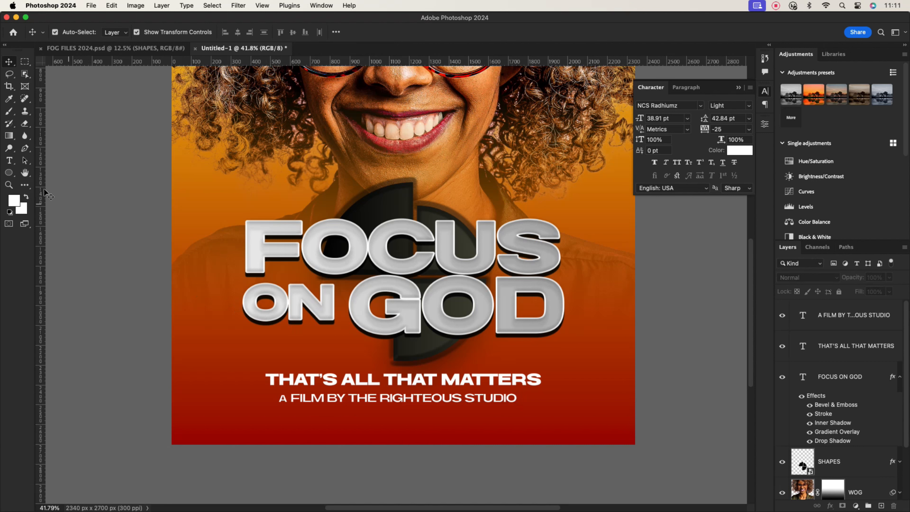
- Add a paragraph text box with placeholder text below the film credit line at a font size of 6 pt
{"action": "left_click", "coordinate": [9, 160]}
{"action": "left_click_drag", "start_coordinate": [271, 421], "coordinate": [541, 440]}
{"action": "left_click", "coordinate": [687, 118]}
{"action": "left_click", "coordinate": [659, 129]}
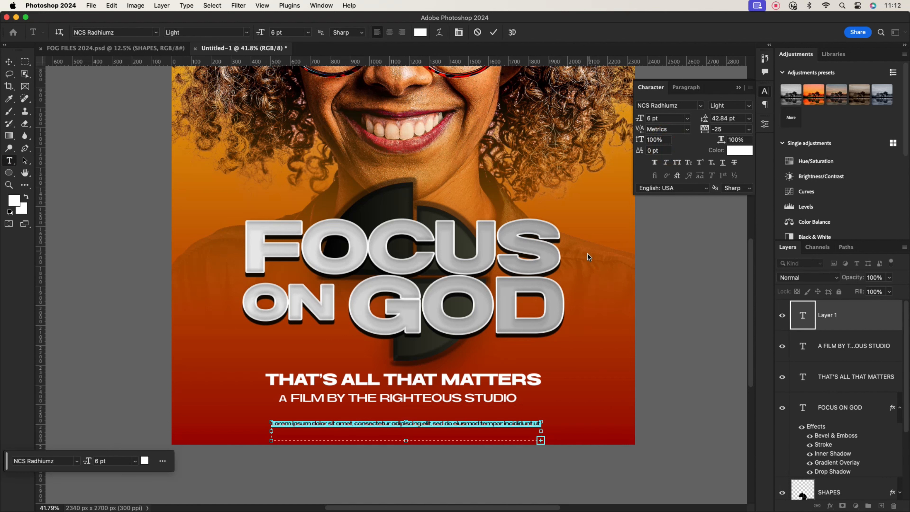
{"action": "left_click", "coordinate": [494, 32]}
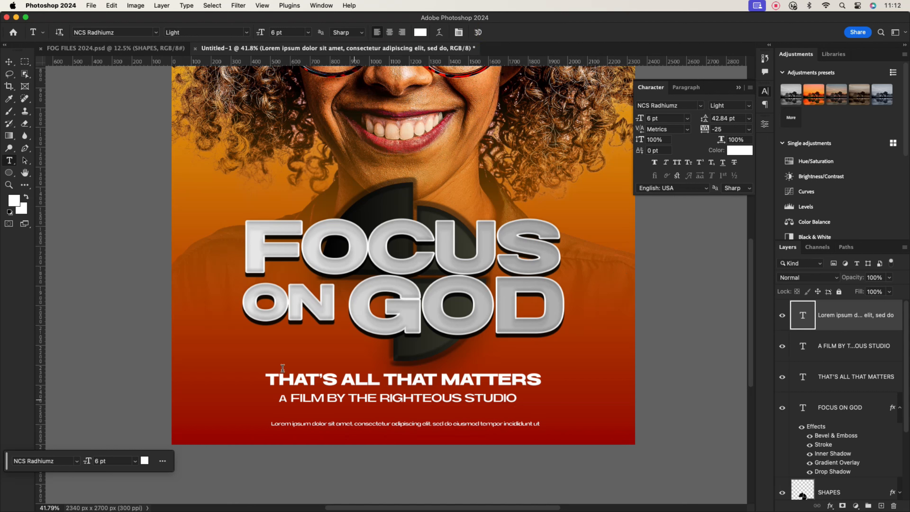
- Move the placeholder paragraph up closer to the film credit line
{"action": "key", "text": "v"}
{"action": "left_click_drag", "start_coordinate": [443, 420], "coordinate": [425, 405]}
{"action": "left_click", "coordinate": [607, 348]}
{"action": "left_click", "coordinate": [593, 363]}
- Set the tracking of the A FILM BY THE RIGHTEOUS STUDIO line to 0
{"action": "left_click", "coordinate": [511, 401]}
{"action": "left_click", "coordinate": [749, 129]}
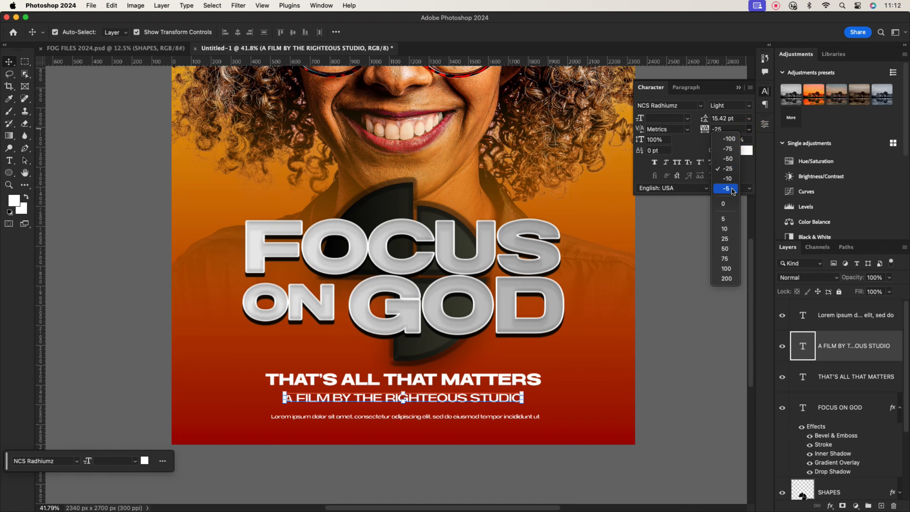
{"action": "left_click", "coordinate": [724, 205]}
{"action": "left_click", "coordinate": [579, 374]}
- Nudge the FOCUS ON GOD title and the dark shapes behind it slightly down toward the tagline
{"action": "scroll", "coordinate": [405, 377], "scroll_direction": "down", "scroll_amount": 3}
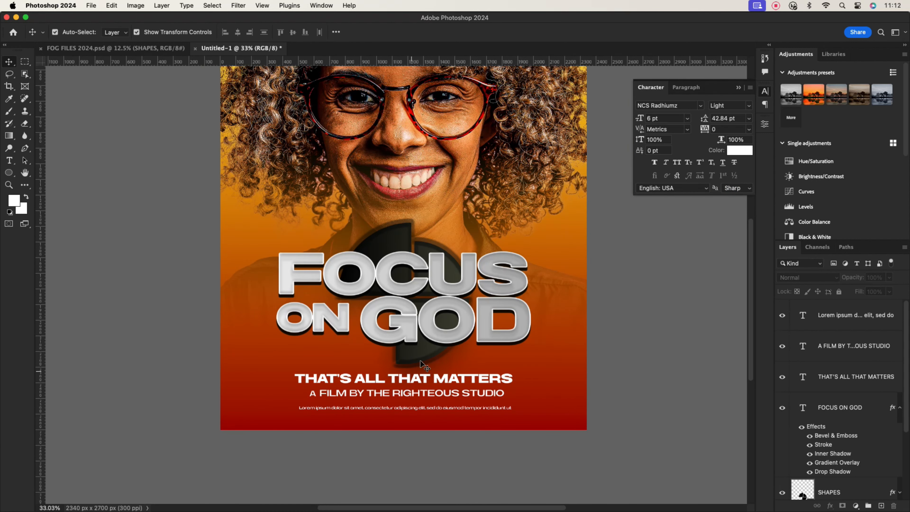
{"action": "left_click_drag", "start_coordinate": [410, 324], "coordinate": [410, 330]}
{"action": "left_click_drag", "start_coordinate": [393, 244], "coordinate": [395, 257]}
{"action": "left_click", "coordinate": [543, 249]}
{"action": "scroll", "coordinate": [597, 278], "scroll_direction": "down", "scroll_amount": 1}
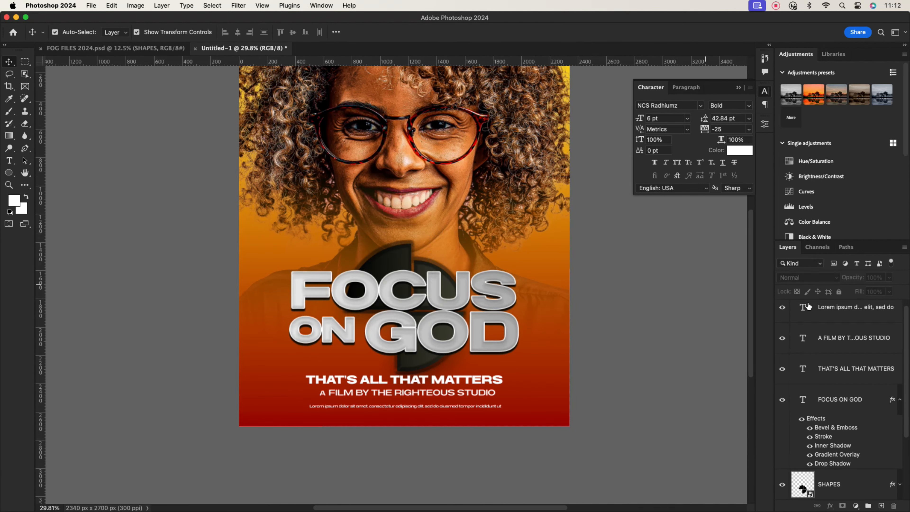
{"action": "scroll", "coordinate": [858, 361], "scroll_direction": "up", "scroll_amount": 1}
{"action": "scroll", "coordinate": [860, 360], "scroll_direction": "down", "scroll_amount": 3}
{"action": "left_click", "coordinate": [855, 386]}
{"action": "scroll", "coordinate": [855, 359], "scroll_direction": "up", "scroll_amount": 3}
{"action": "left_click", "coordinate": [855, 314]}
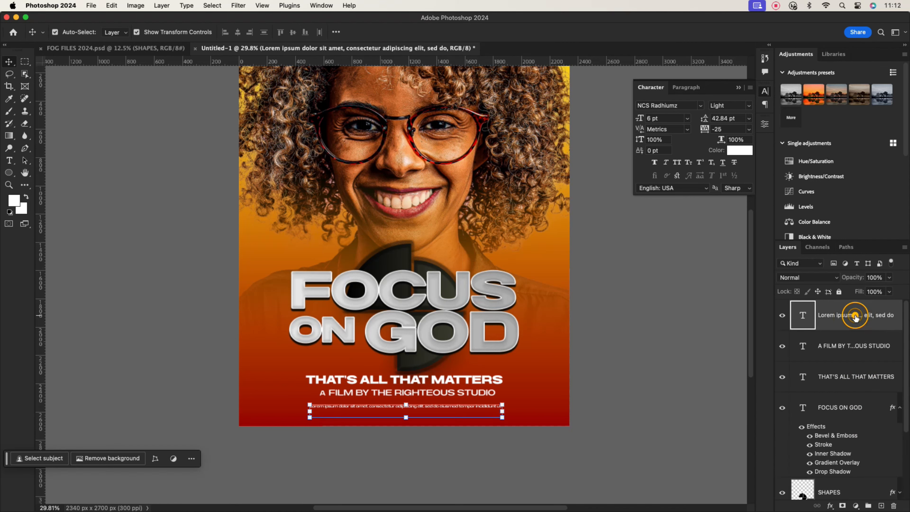
{"action": "left_click", "coordinate": [656, 329]}
- Replace the placeholder paragraph with THE LORD IS MY SHEPHERD I SHALL NOT WANT, PSALM 23:1 and commit the text
{"action": "scroll", "coordinate": [394, 404], "scroll_direction": "up", "scroll_amount": 10}
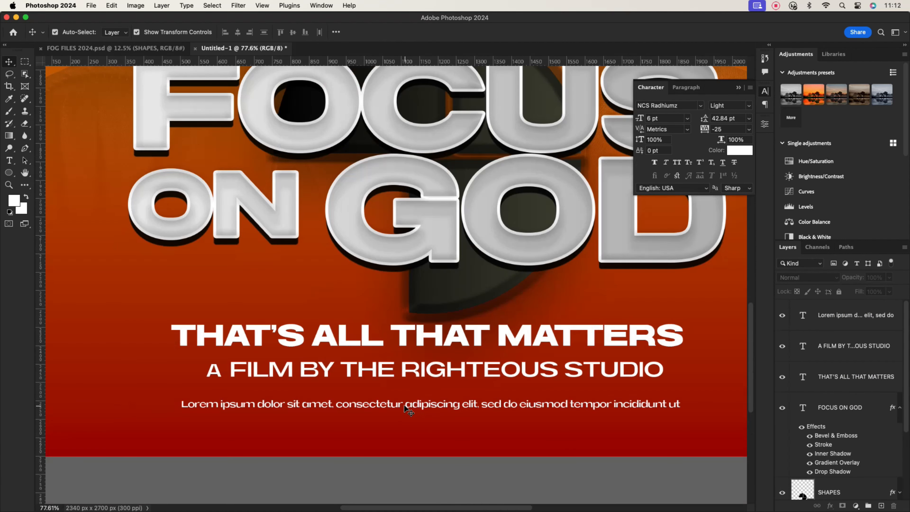
{"action": "double_click", "coordinate": [412, 407]}
{"action": "type", "text": "TH"}
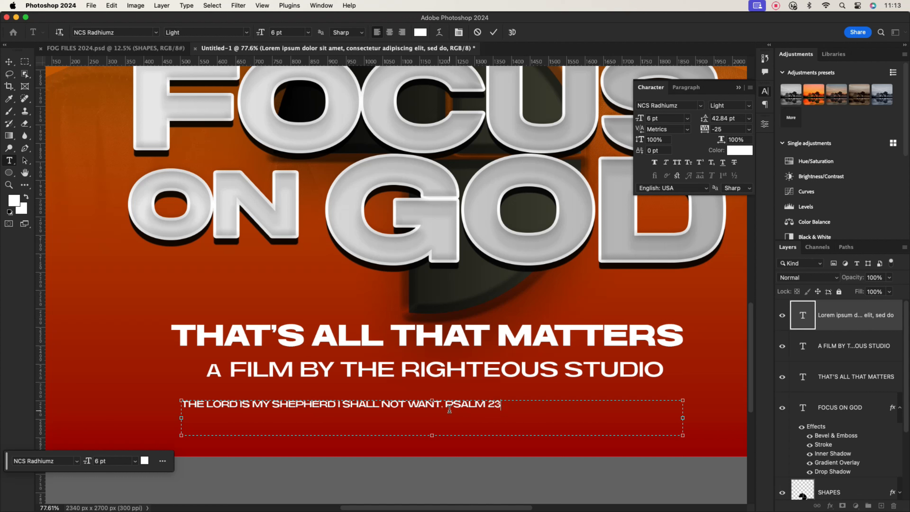
{"action": "key", "text": "super+Return"}
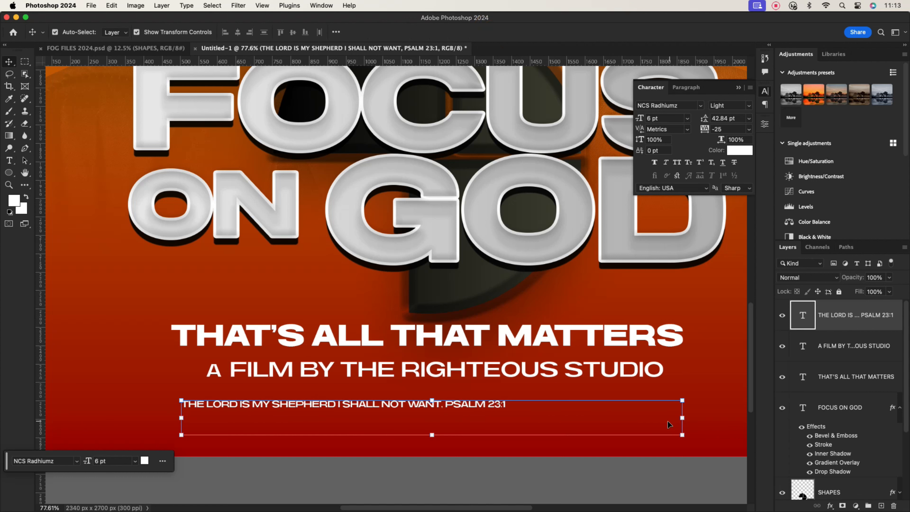
- Scale the Psalm verse down to about 5.37 pt and set its tracking to 200
{"action": "left_click_drag", "start_coordinate": [682, 417], "coordinate": [651, 409]}
{"action": "double_click", "coordinate": [456, 407]}
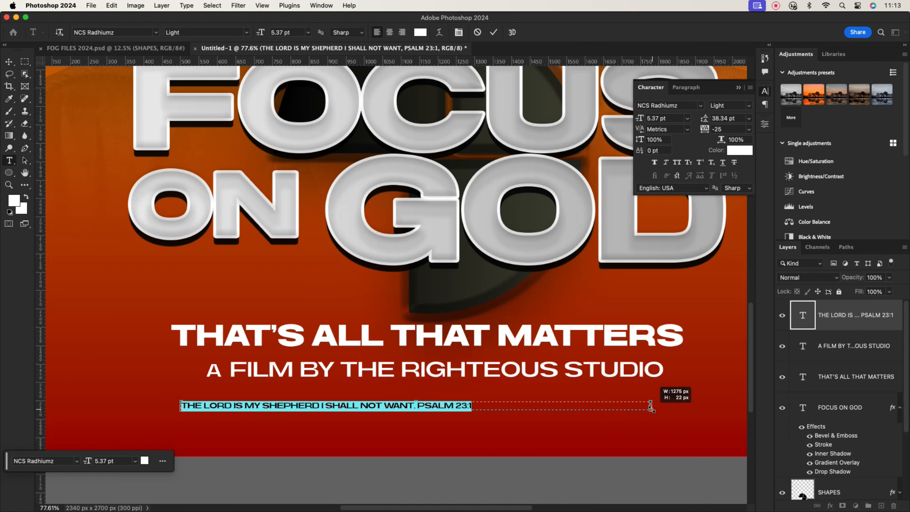
{"action": "left_click", "coordinate": [749, 129]}
{"action": "left_click", "coordinate": [727, 283]}
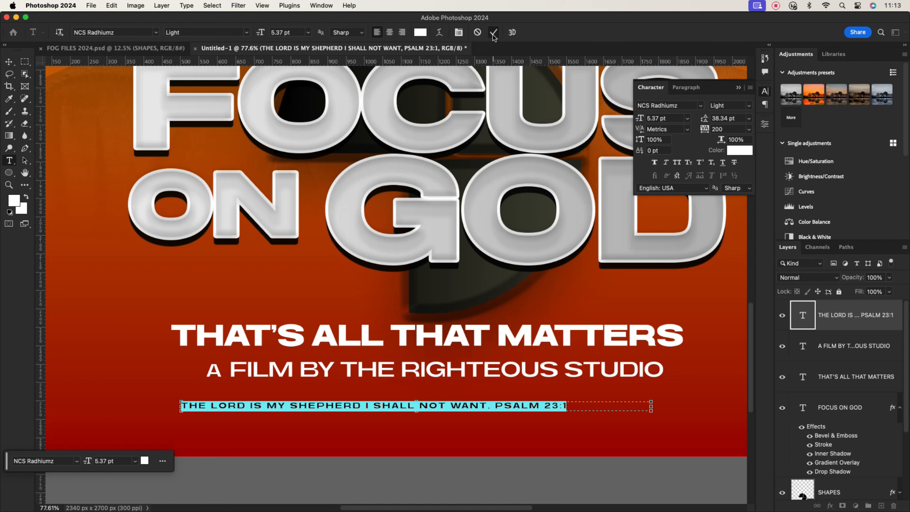
- Shrink the verse's text box to about 1060 × 31 px and centre it beneath the film credit line
{"action": "left_click_drag", "start_coordinate": [652, 412], "coordinate": [571, 413]}
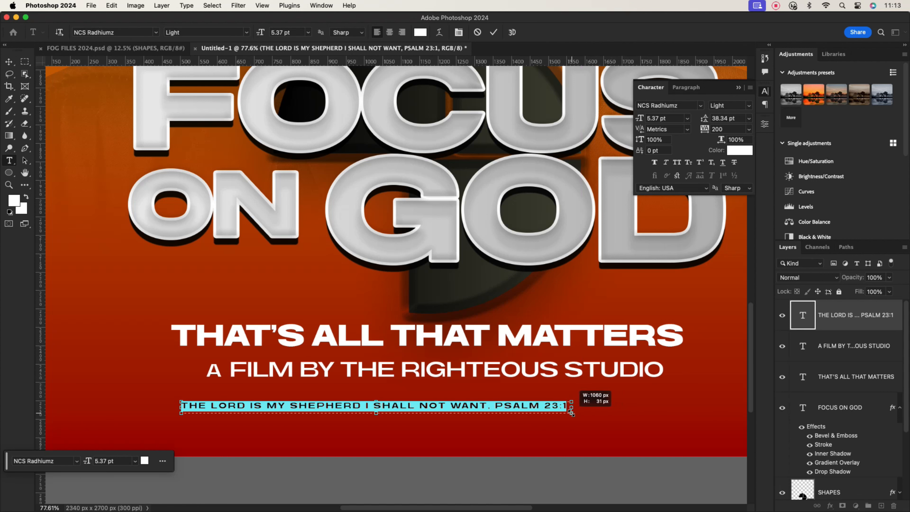
{"action": "key", "text": "Escape"}
{"action": "key", "text": "v"}
{"action": "left_click_drag", "start_coordinate": [318, 412], "coordinate": [379, 411]}
{"action": "key", "text": "super+0"}
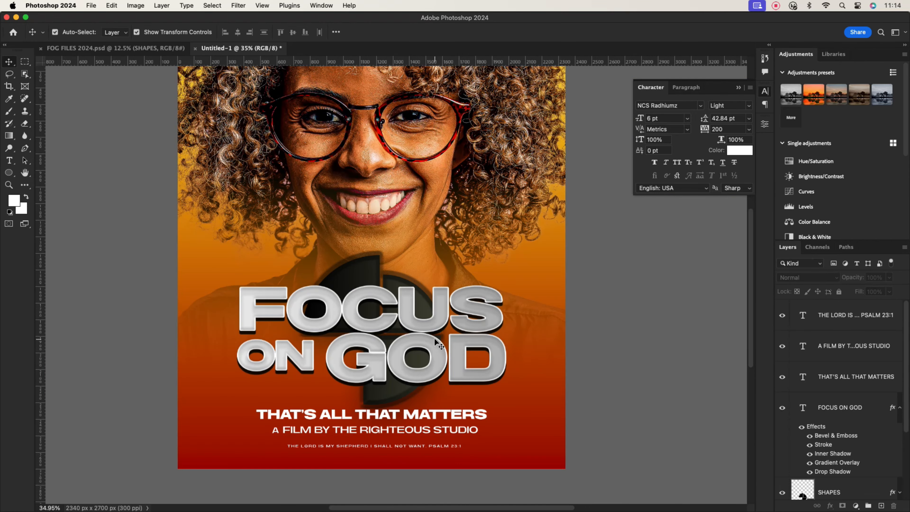
- Add a Hue/Saturation adjustment layer above the Psalm verse layer and raise its saturation to about +36
{"action": "scroll", "coordinate": [378, 200], "scroll_direction": "down", "scroll_amount": 3}
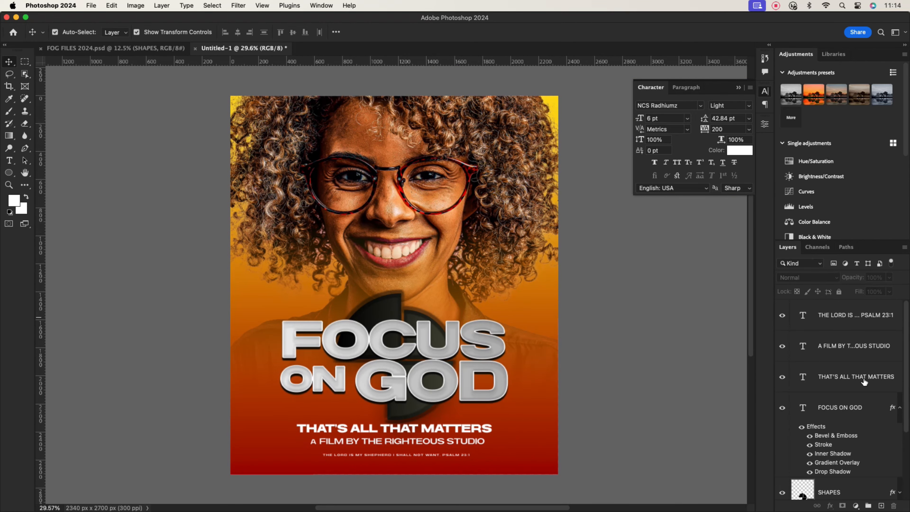
{"action": "left_click", "coordinate": [850, 318]}
{"action": "left_click", "coordinate": [855, 505]}
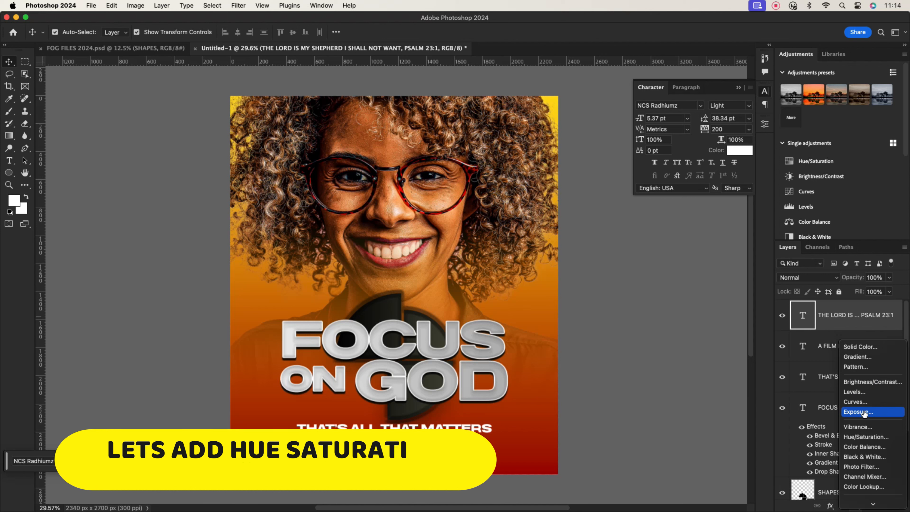
{"action": "left_click", "coordinate": [866, 437]}
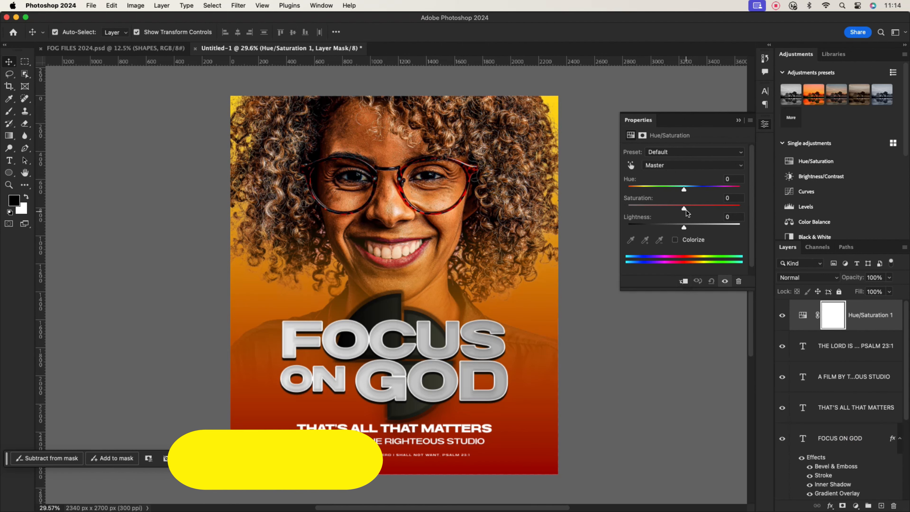
{"action": "left_click_drag", "start_coordinate": [684, 205], "coordinate": [708, 210]}
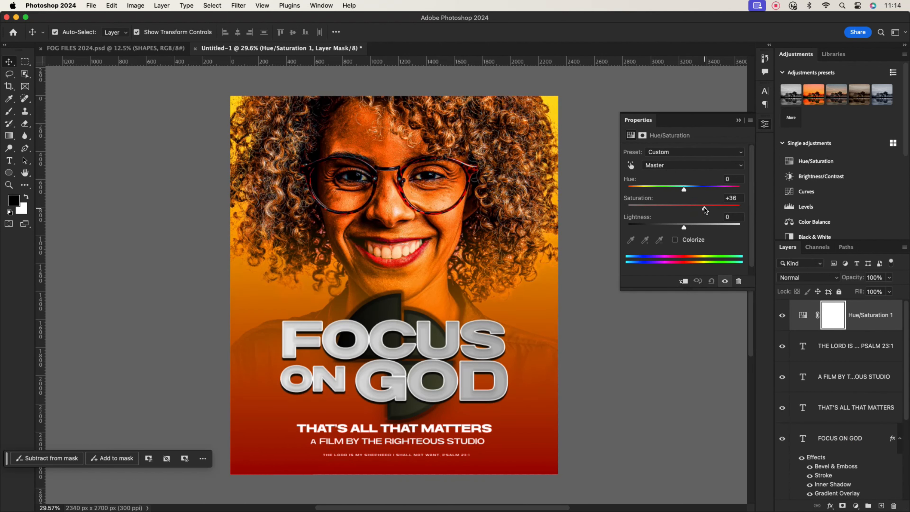
{"action": "left_click", "coordinate": [739, 122]}
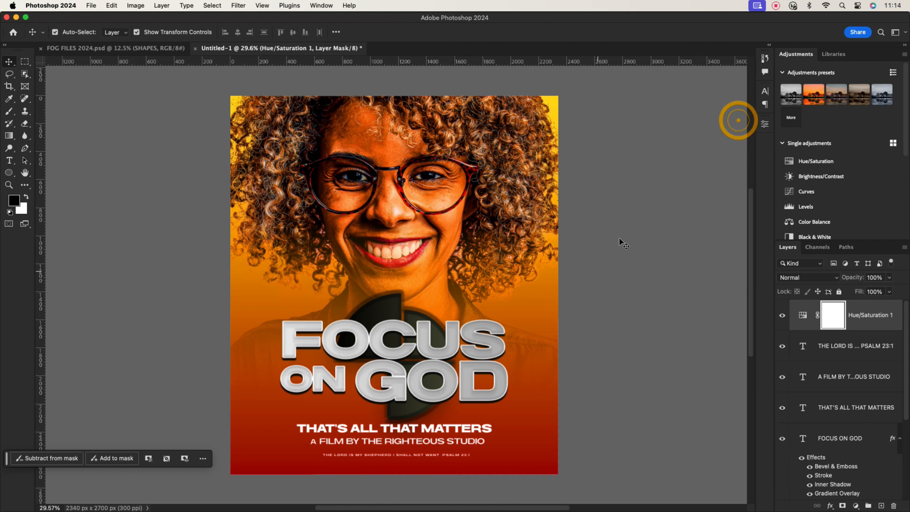
{"action": "left_click", "coordinate": [624, 246]}
- Bring the LIGHT image from FOG FILES 2024.psd into the poster, scale it to about 2766 × 2378 px and place its glow left of the chin
{"action": "scroll", "coordinate": [476, 337], "scroll_direction": "up", "scroll_amount": 3}
{"action": "scroll", "coordinate": [476, 337], "scroll_direction": "down", "scroll_amount": 5}
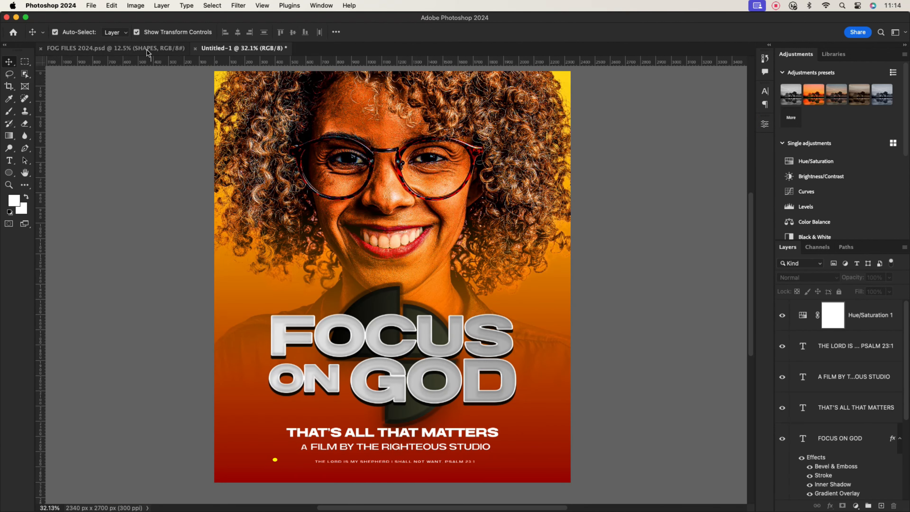
{"action": "left_click", "coordinate": [147, 50]}
{"action": "left_click_drag", "start_coordinate": [336, 273], "coordinate": [366, 237]}
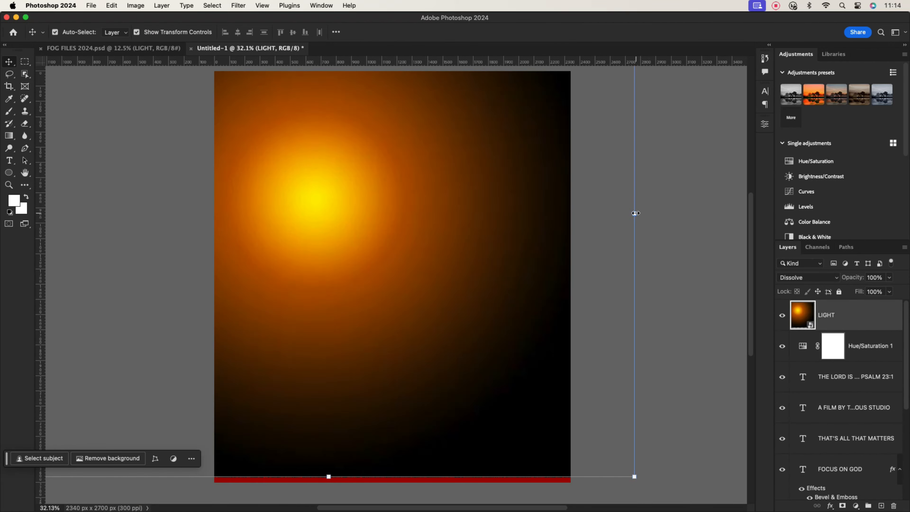
{"action": "left_click_drag", "start_coordinate": [635, 213], "coordinate": [506, 204]}
{"action": "left_click_drag", "start_coordinate": [376, 212], "coordinate": [350, 253]}
{"action": "left_click_drag", "start_coordinate": [475, 253], "coordinate": [512, 251]}
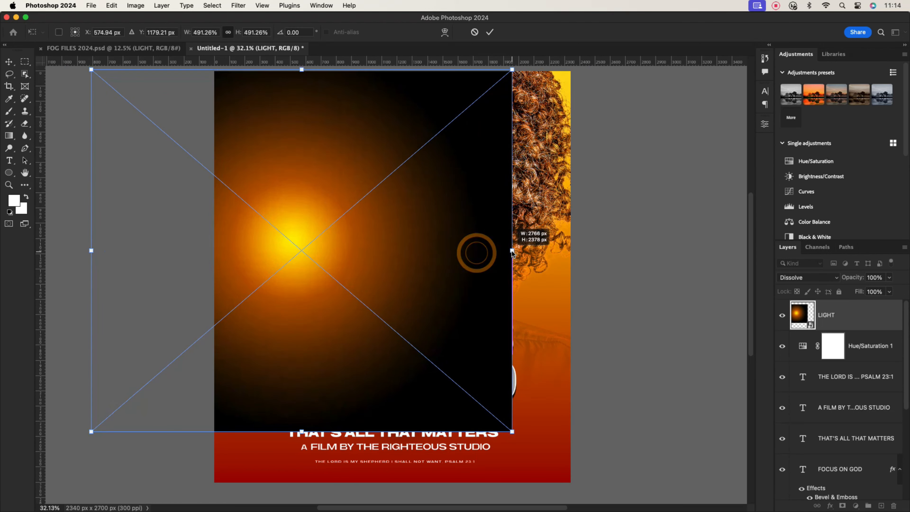
{"action": "left_click", "coordinate": [489, 32]}
- Set the LIGHT layer's blend mode to Screen
{"action": "left_click", "coordinate": [830, 277]}
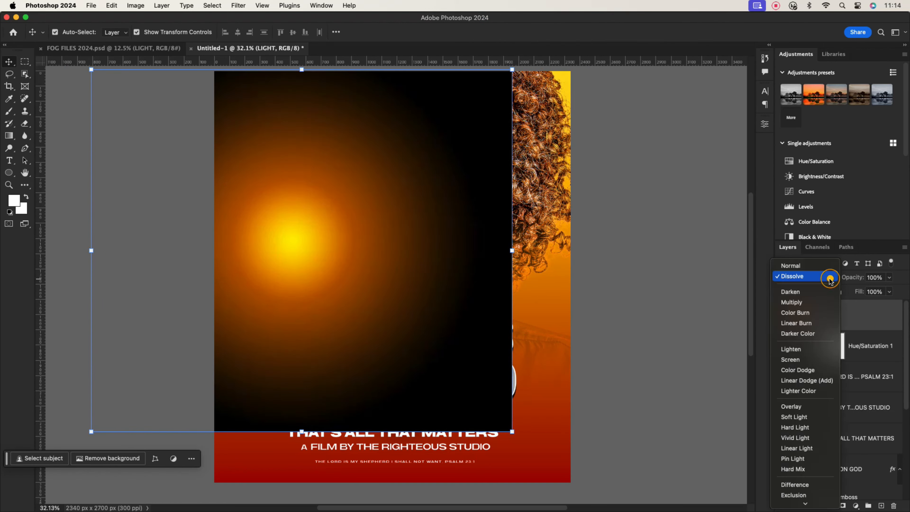
{"action": "left_click", "coordinate": [804, 359]}
{"action": "left_click", "coordinate": [609, 294]}
- Duplicate the LIGHT glow, enlarge the copy to about 682% and position it above the right end of the FOCUS title
{"action": "left_click", "coordinate": [278, 238]}
{"action": "left_click_drag", "start_coordinate": [278, 237], "coordinate": [497, 292]}
{"action": "left_click_drag", "start_coordinate": [303, 308], "coordinate": [141, 252]}
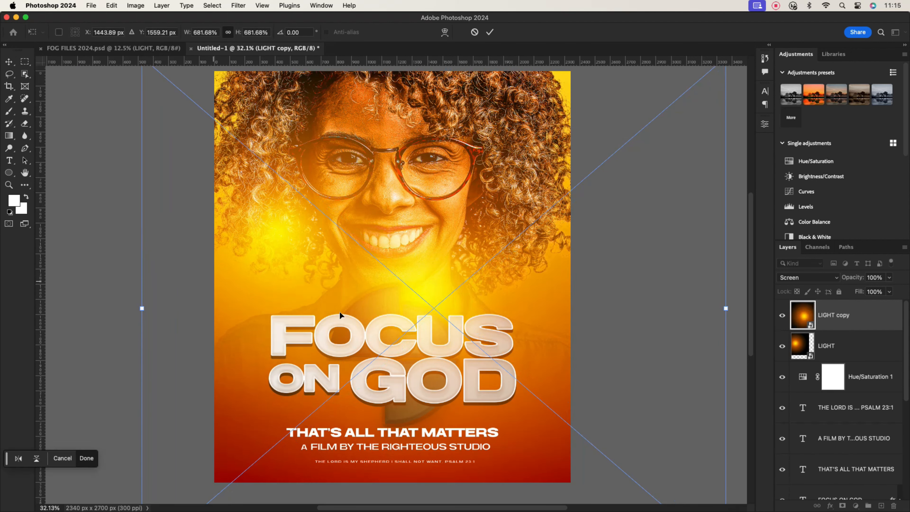
{"action": "left_click_drag", "start_coordinate": [426, 278], "coordinate": [504, 274]}
{"action": "left_click", "coordinate": [489, 31]}
{"action": "scroll", "coordinate": [417, 242], "scroll_direction": "down", "scroll_amount": 3}
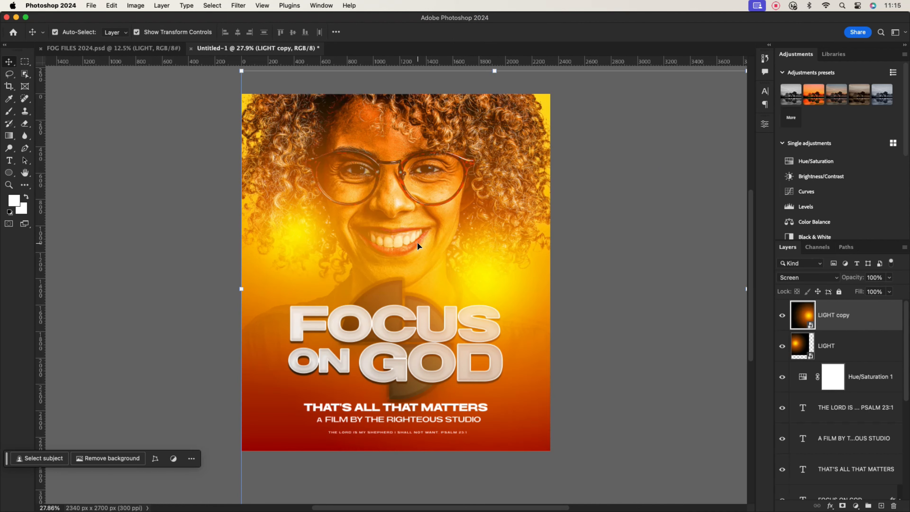
{"action": "left_click", "coordinate": [610, 192]}
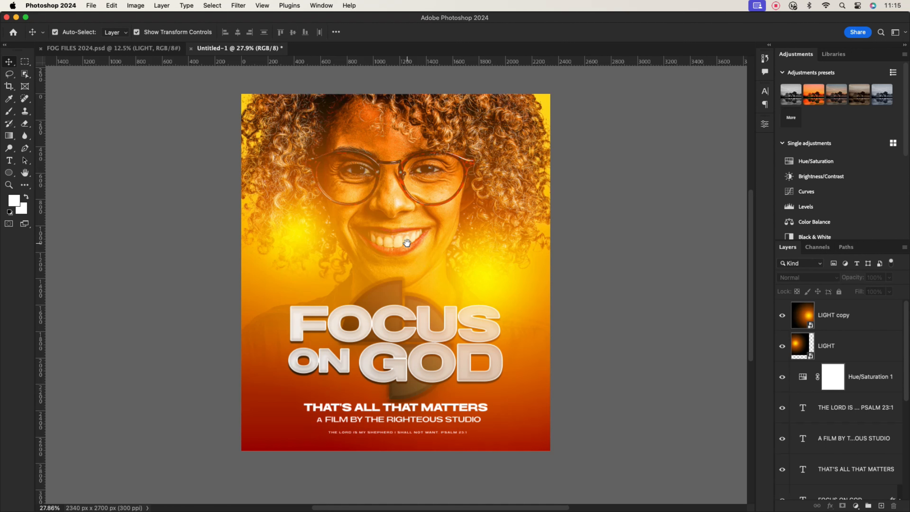
- Add a three-line text reading ON, SHOW BY, APRIL 2024 over the right-hand glow and commit it
{"action": "left_click_drag", "start_coordinate": [406, 242], "coordinate": [389, 242]}
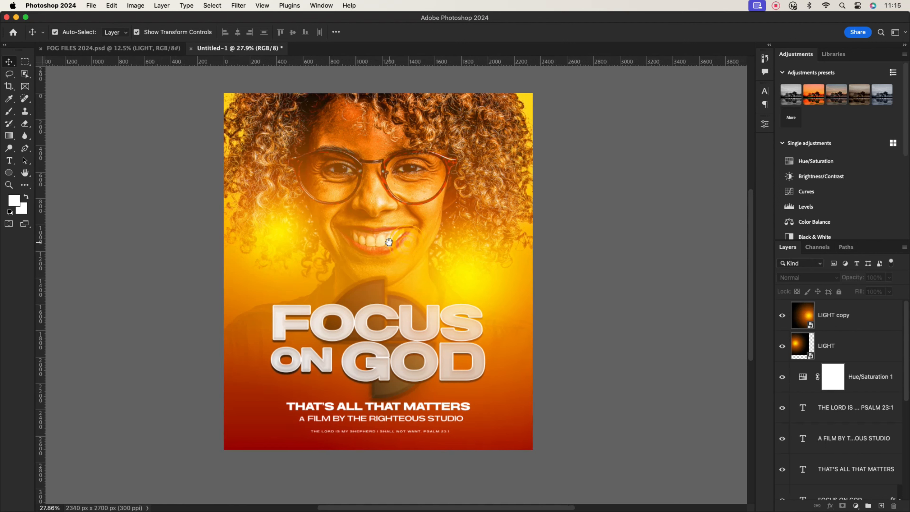
{"action": "left_click", "coordinate": [854, 321]}
{"action": "left_click", "coordinate": [572, 266]}
{"action": "left_click", "coordinate": [9, 161]}
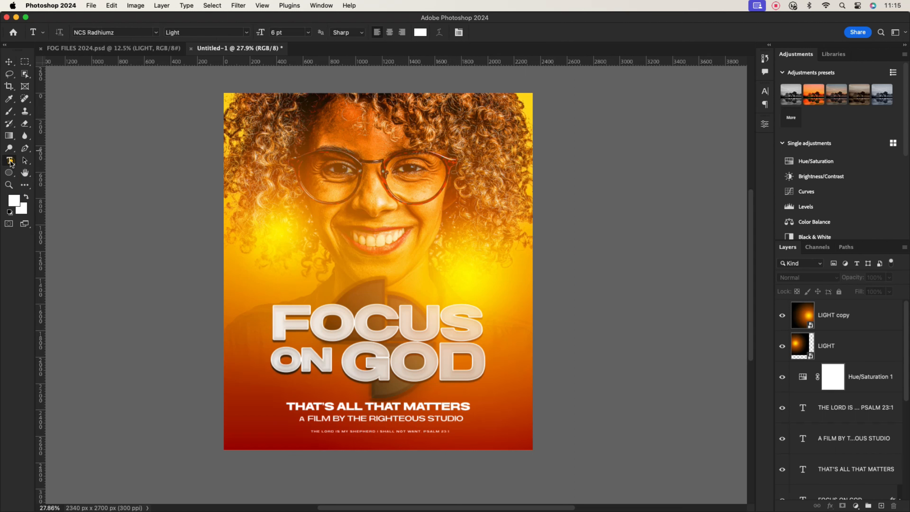
{"action": "left_click", "coordinate": [466, 280]}
{"action": "key", "text": "BackSpace"}
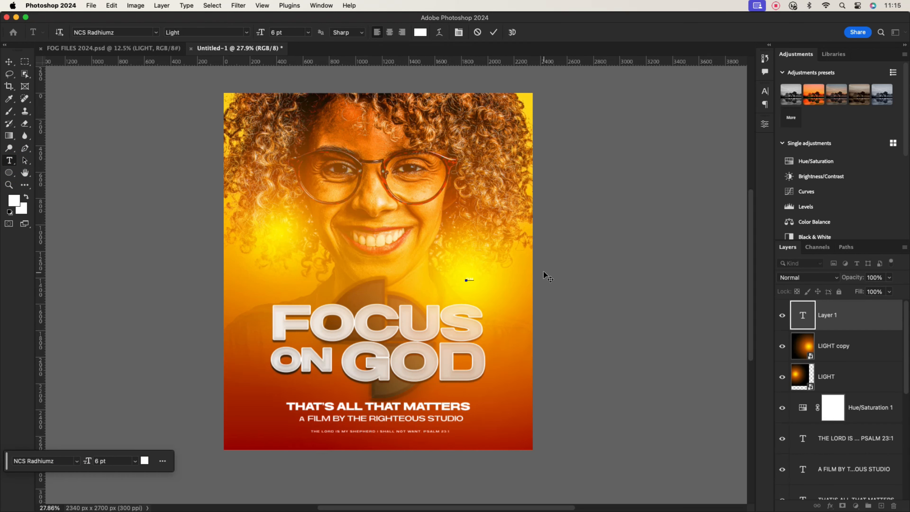
{"action": "key", "text": "Return"}
{"action": "type", "text": "SHOW BY"}
{"action": "type", "text": "APRIL 2024"}
{"action": "left_click", "coordinate": [494, 32]}
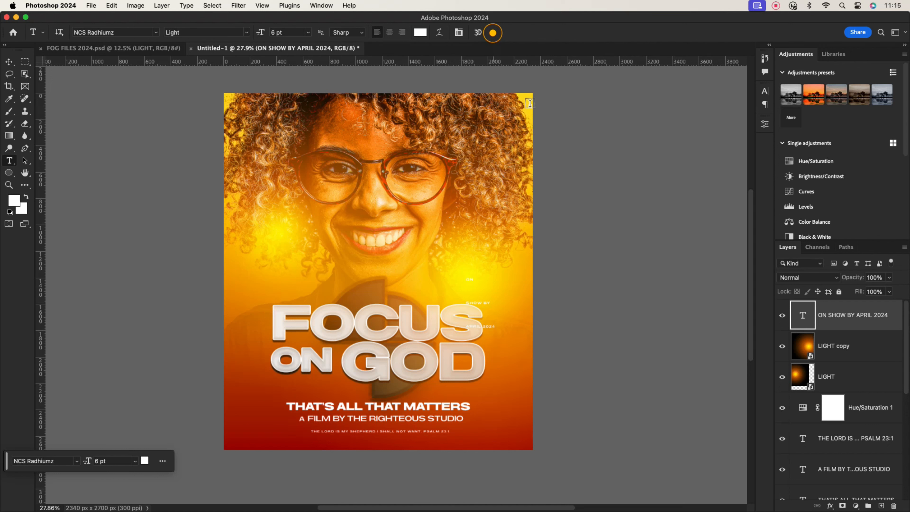
- Set the show-date text to 30 pt in Bebas Neue Pro Bold
{"action": "left_click", "coordinate": [765, 92]}
{"action": "left_click", "coordinate": [687, 118]}
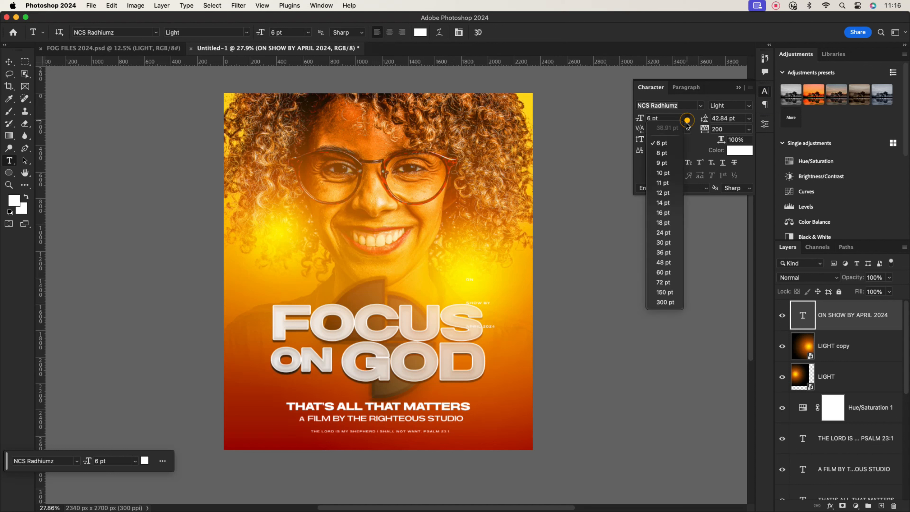
{"action": "left_click", "coordinate": [671, 198]}
{"action": "left_click", "coordinate": [687, 119]}
{"action": "left_click", "coordinate": [669, 238]}
{"action": "left_click", "coordinate": [688, 106]}
{"action": "type", "text": "BEB"}
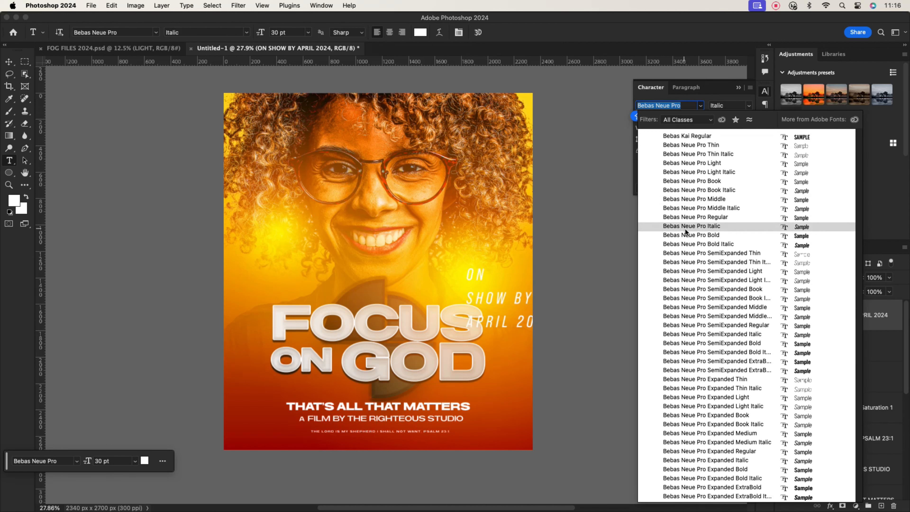
{"action": "left_click", "coordinate": [691, 236]}
- Set the date text's tracking to 0 and leading to 24 pt, and move it up clear of the FOCUS title
{"action": "left_click", "coordinate": [749, 129]}
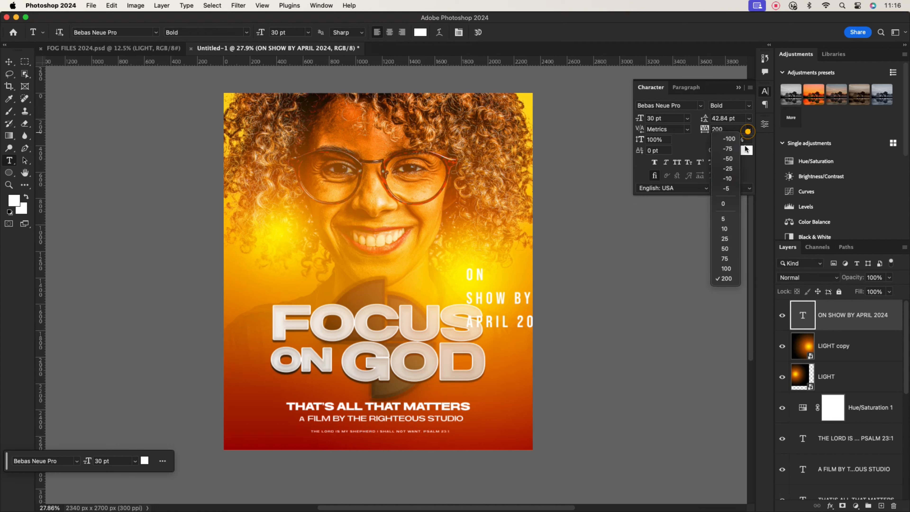
{"action": "left_click", "coordinate": [722, 203]}
{"action": "left_click", "coordinate": [749, 118]}
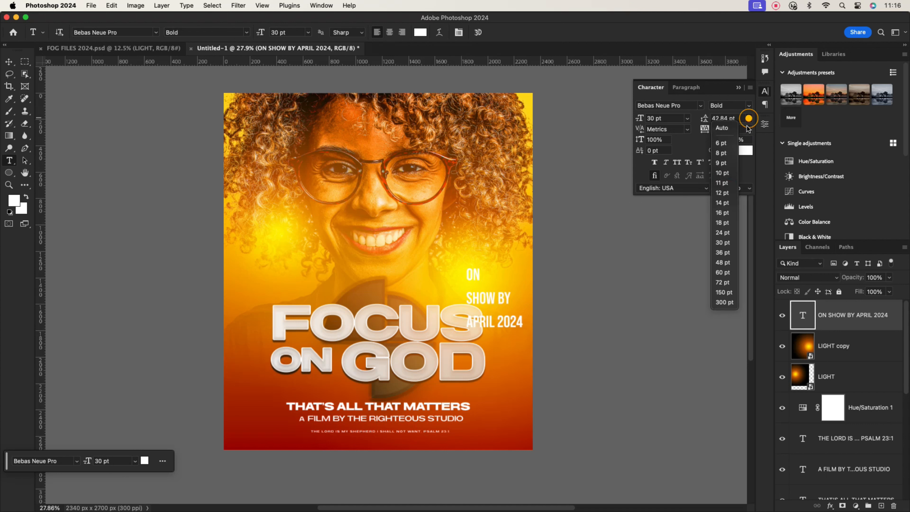
{"action": "left_click", "coordinate": [722, 232]}
{"action": "left_click", "coordinate": [8, 61]}
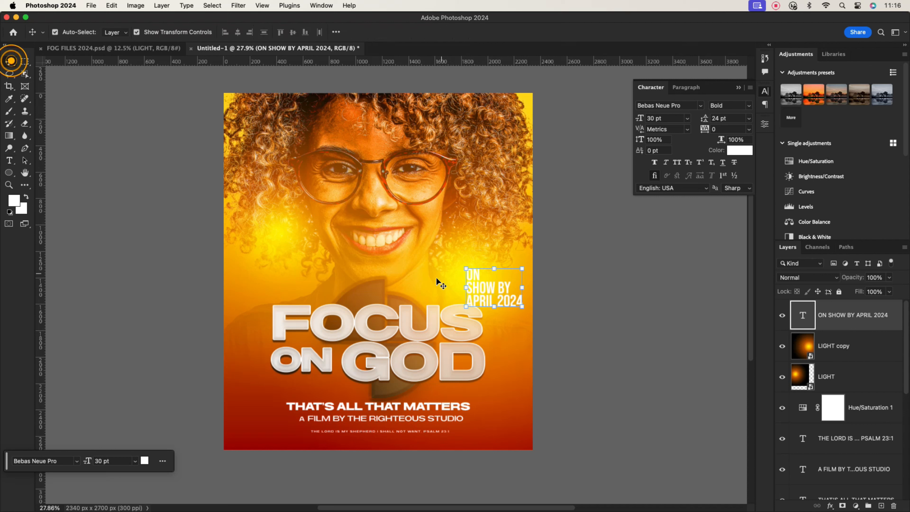
{"action": "left_click_drag", "start_coordinate": [480, 288], "coordinate": [463, 271]}
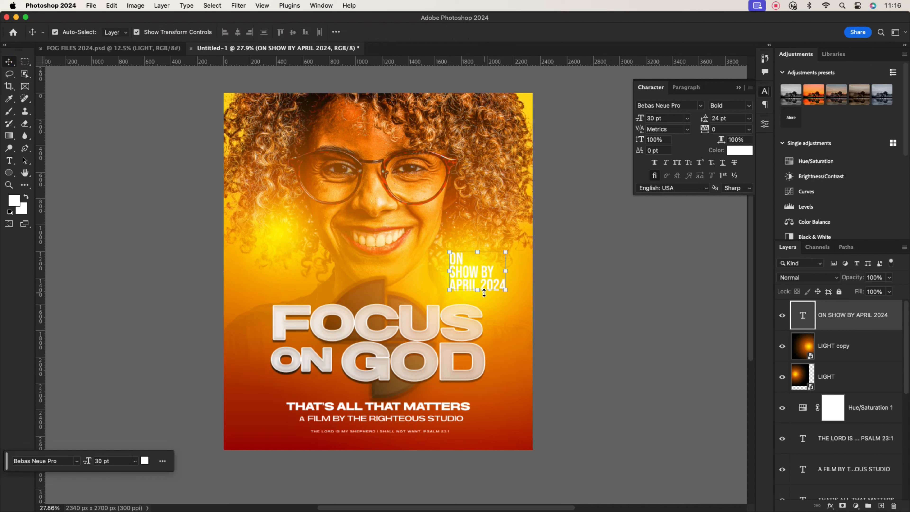
- Join ON and SHOW BY into one line of the date text and shift the block slightly down and left
{"action": "double_click", "coordinate": [473, 271]}
{"action": "left_click", "coordinate": [454, 274]}
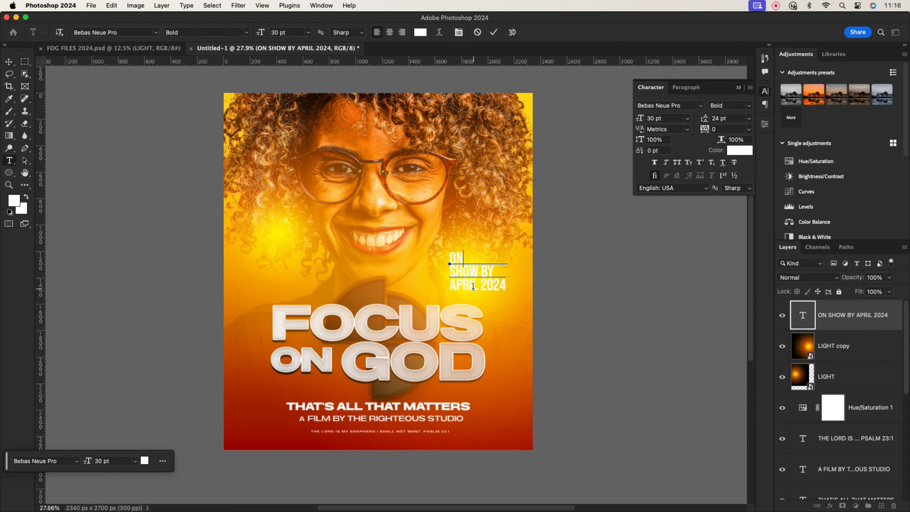
{"action": "key", "text": "Delete"}
{"action": "left_click", "coordinate": [493, 32]}
{"action": "key", "text": "v"}
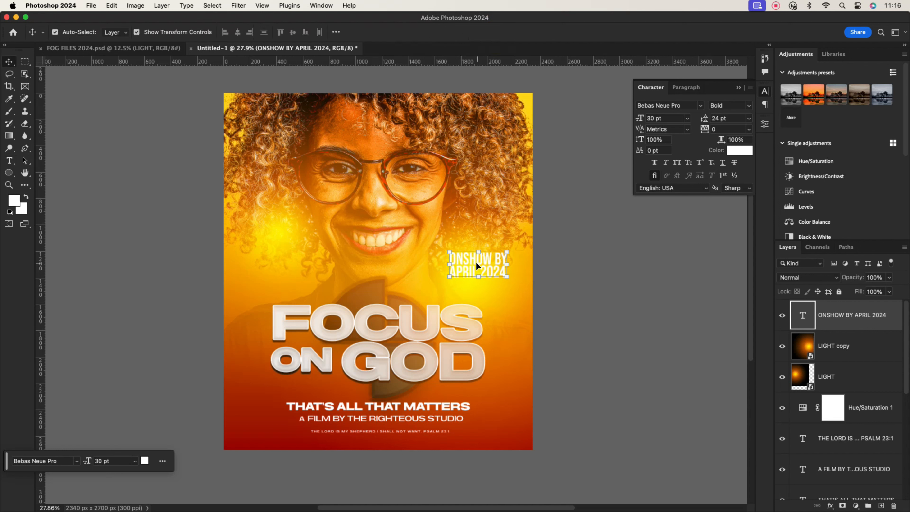
{"action": "left_click_drag", "start_coordinate": [476, 261], "coordinate": [465, 275]}
- Recolour the ONSHOW BY APRIL 2024 text near-black
{"action": "left_click", "coordinate": [740, 150]}
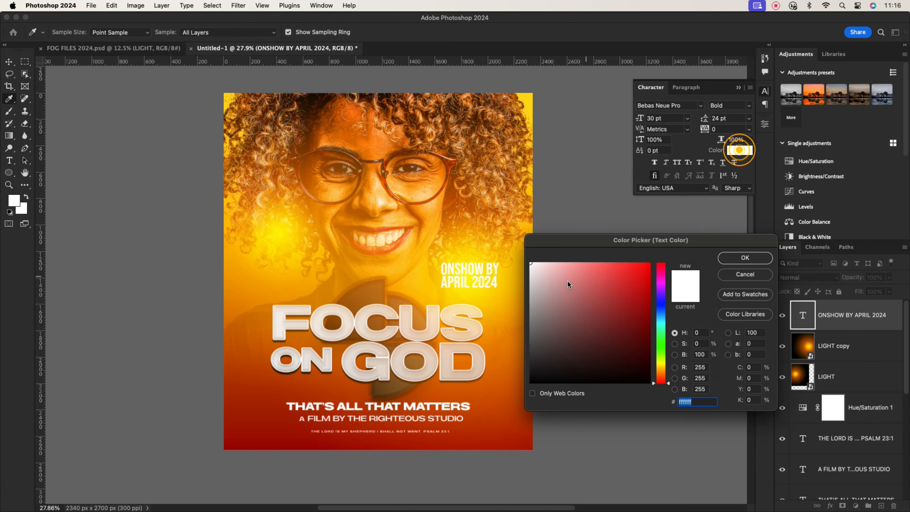
{"action": "left_click", "coordinate": [555, 296]}
{"action": "left_click", "coordinate": [560, 383]}
{"action": "left_click", "coordinate": [745, 258]}
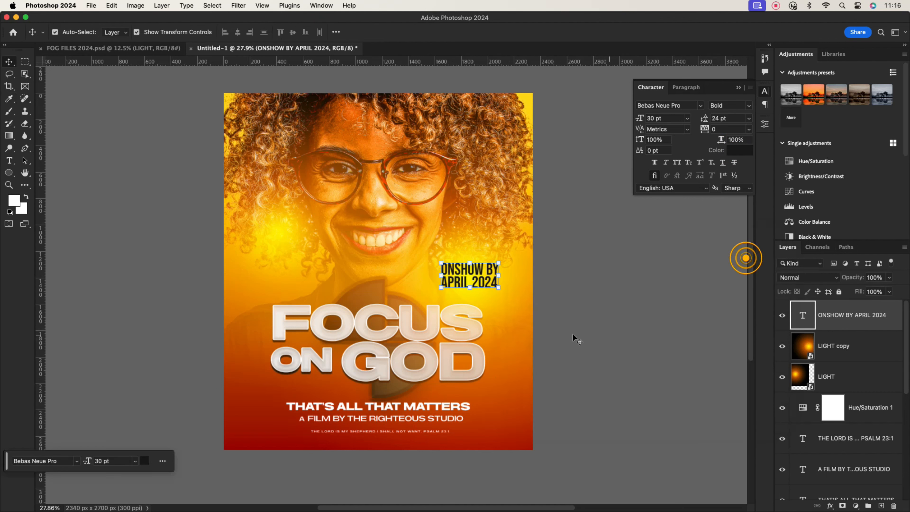
{"action": "left_click", "coordinate": [560, 280]}
- Tighten the date text's tracking to -25 and deselect it
{"action": "scroll", "coordinate": [484, 249], "scroll_direction": "up", "scroll_amount": 6}
{"action": "left_click", "coordinate": [484, 249]}
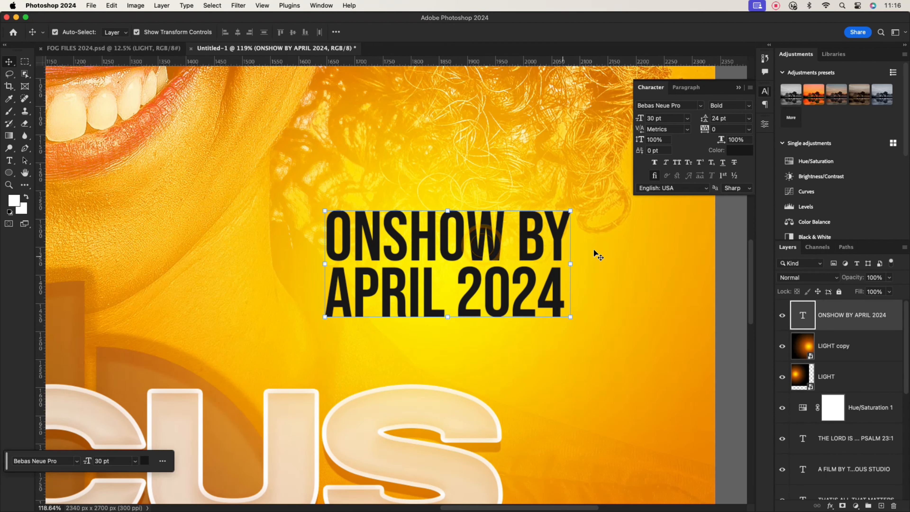
{"action": "left_click", "coordinate": [749, 130]}
{"action": "left_click", "coordinate": [732, 181]}
{"action": "scroll", "coordinate": [514, 300], "scroll_direction": "down", "scroll_amount": 7}
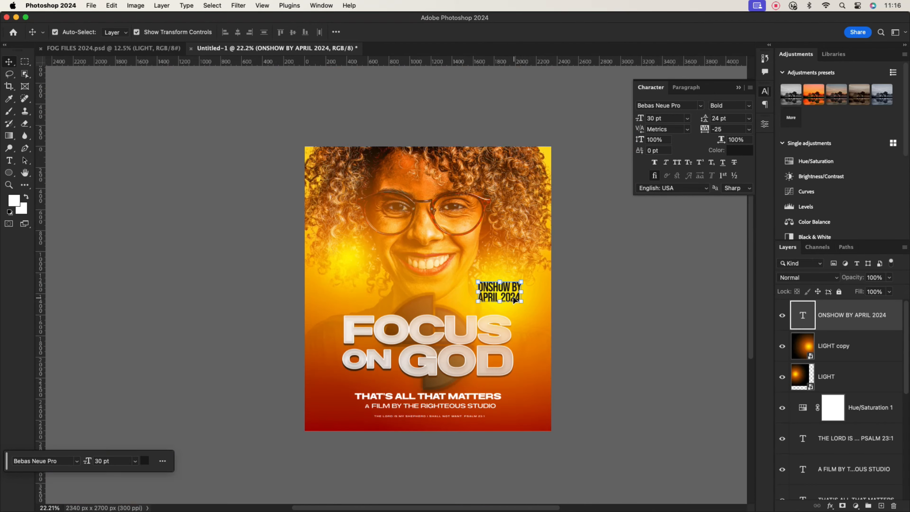
{"action": "left_click", "coordinate": [573, 281]}
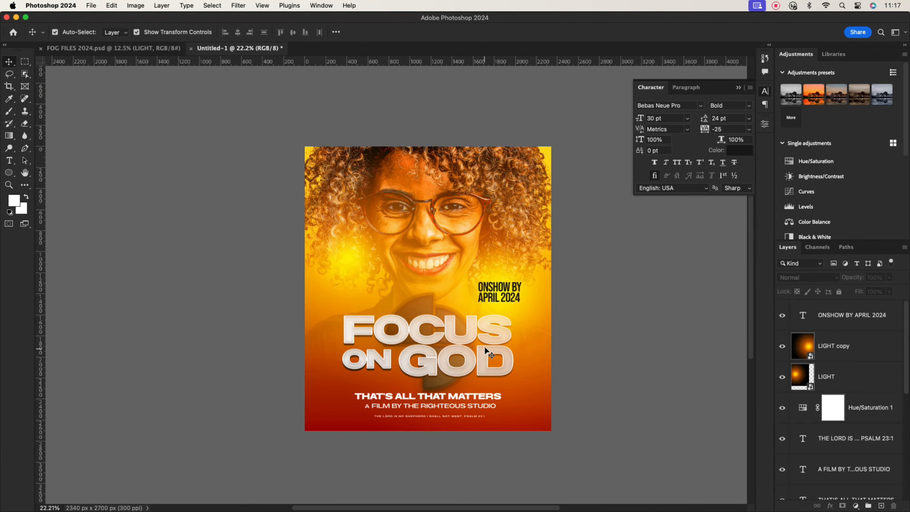